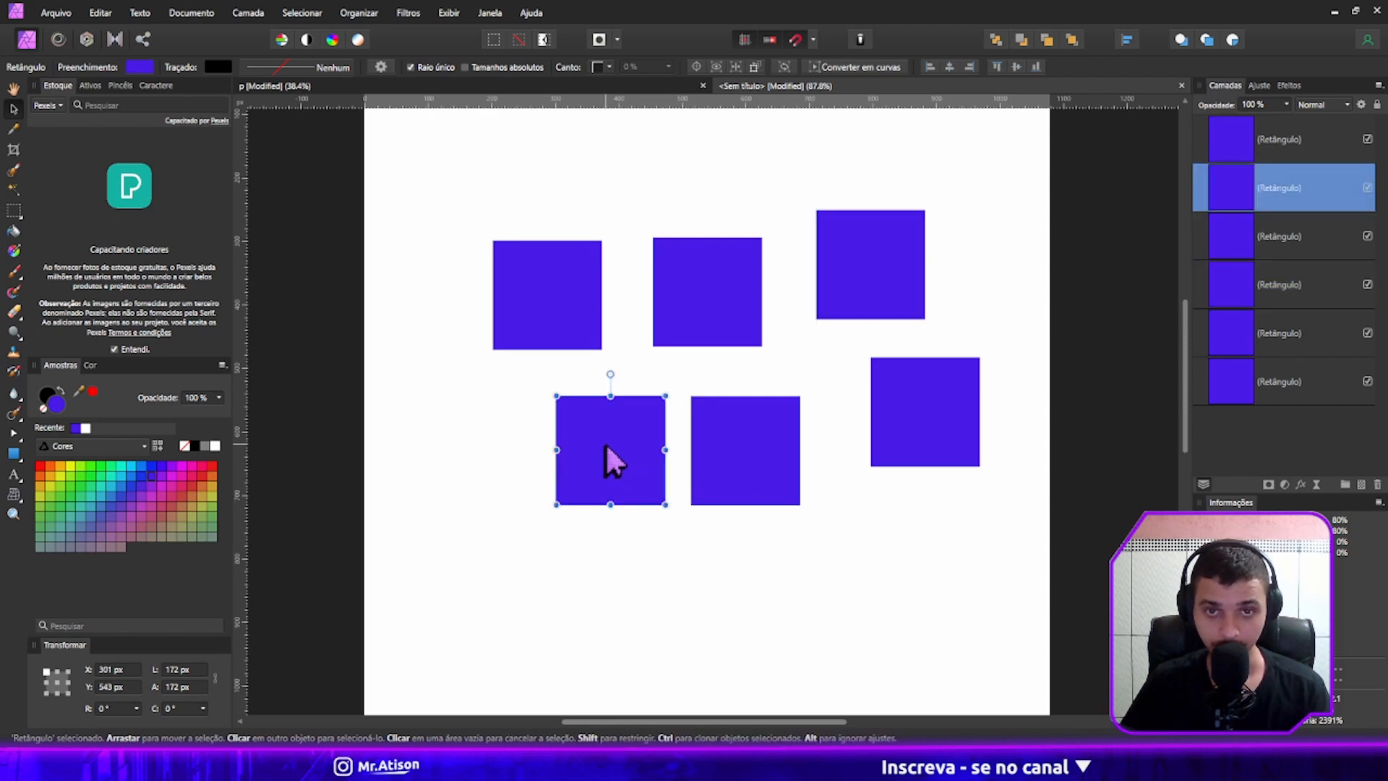
Scatter the lower-middle, lower-left and upper-middle blue squares, placing the upper-middle one at about X 454, Y 396 px.
left_click_drag(731, 427, 763, 535)
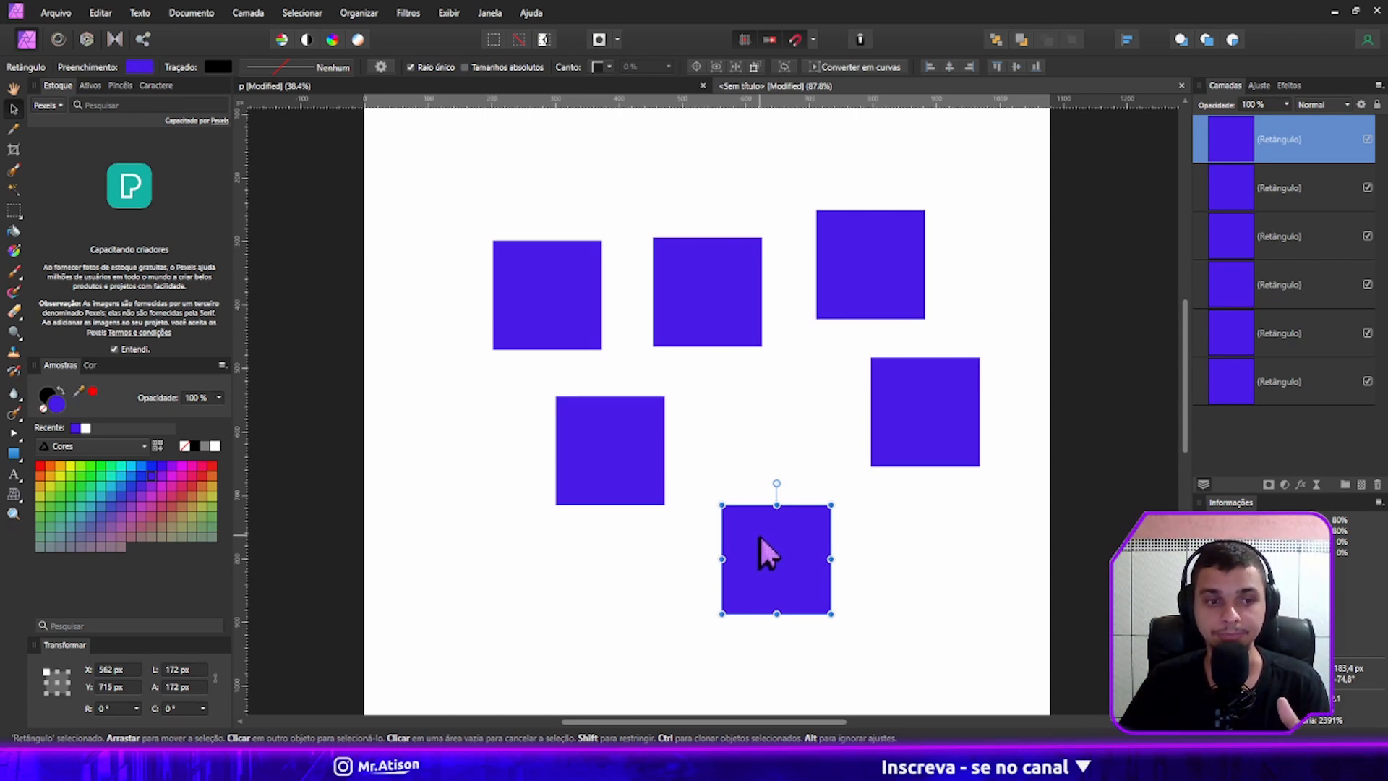
left_click_drag(617, 483, 556, 519)
left_click_drag(751, 327, 751, 393)
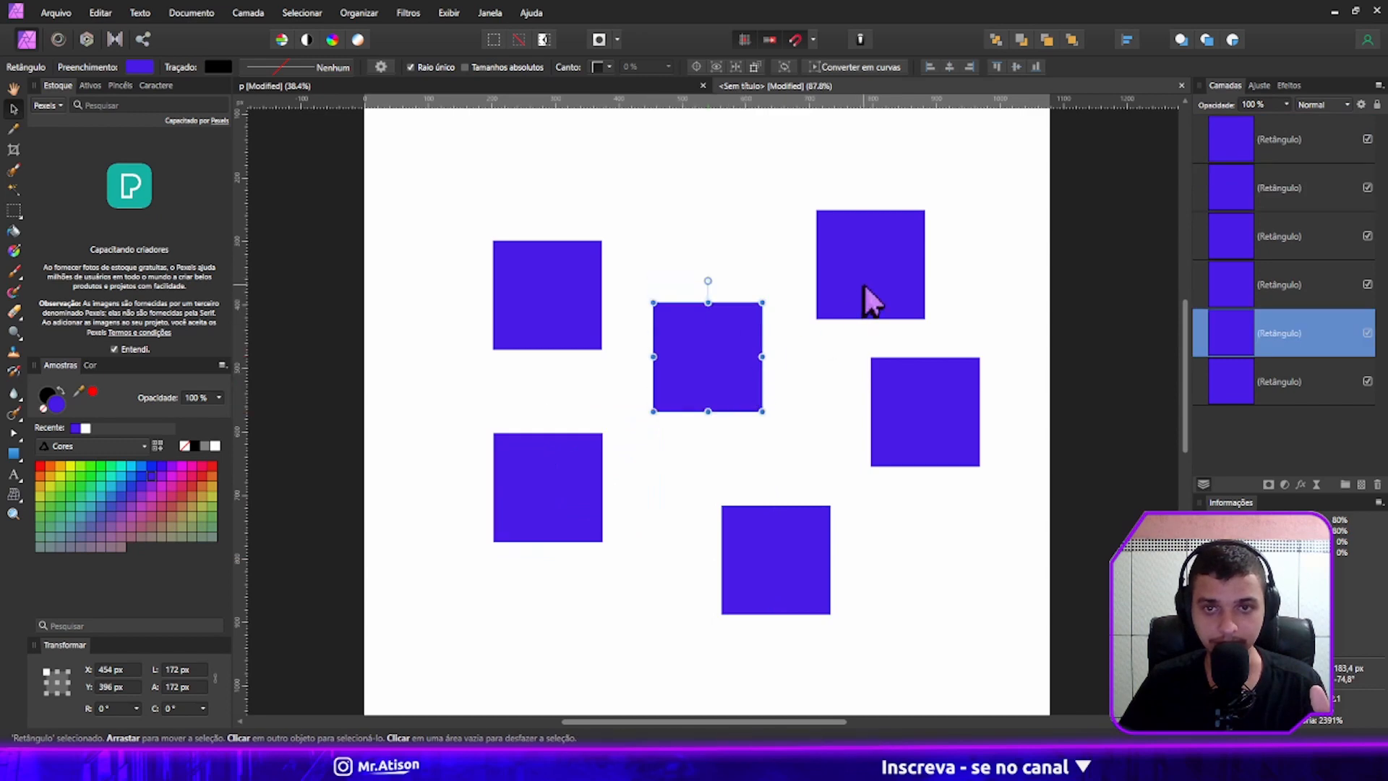
Recolour the upper-right square violet, the lower-left square olive yellow and the right square green.
left_click(865, 296)
left_click(192, 469)
left_click(456, 464)
left_click(214, 509)
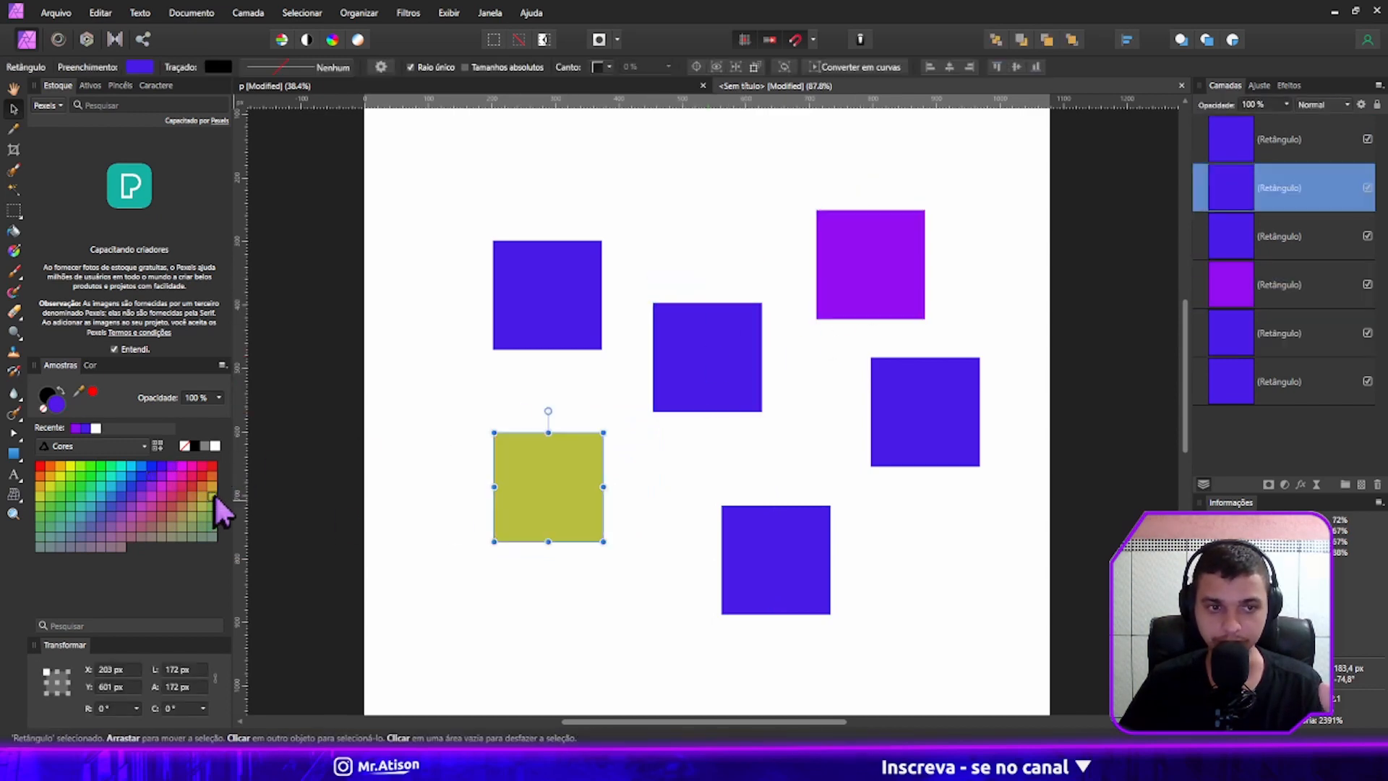
left_click(908, 438)
left_click(88, 487)
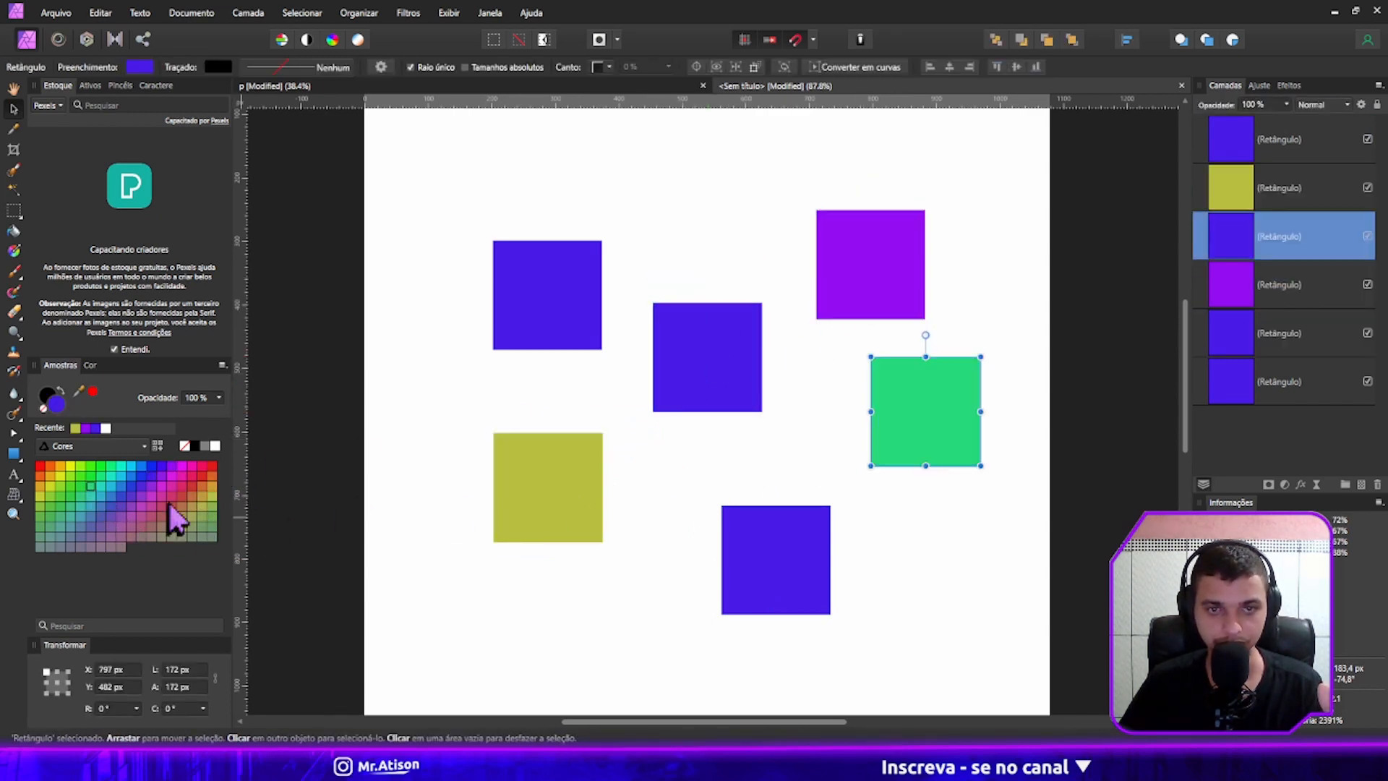
Fill the bottom square with orange and the centre square with magenta.
left_click(747, 544)
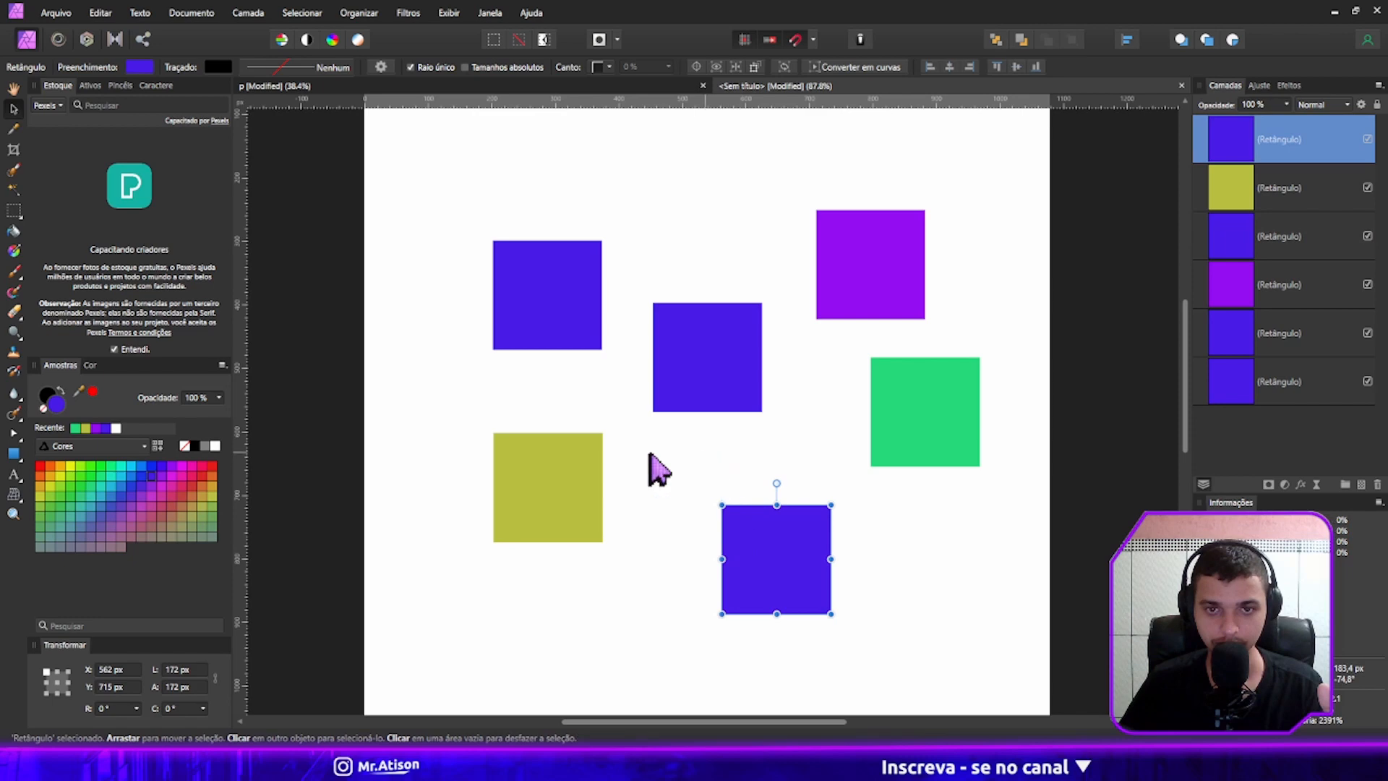
left_click(50, 466)
left_click(705, 365)
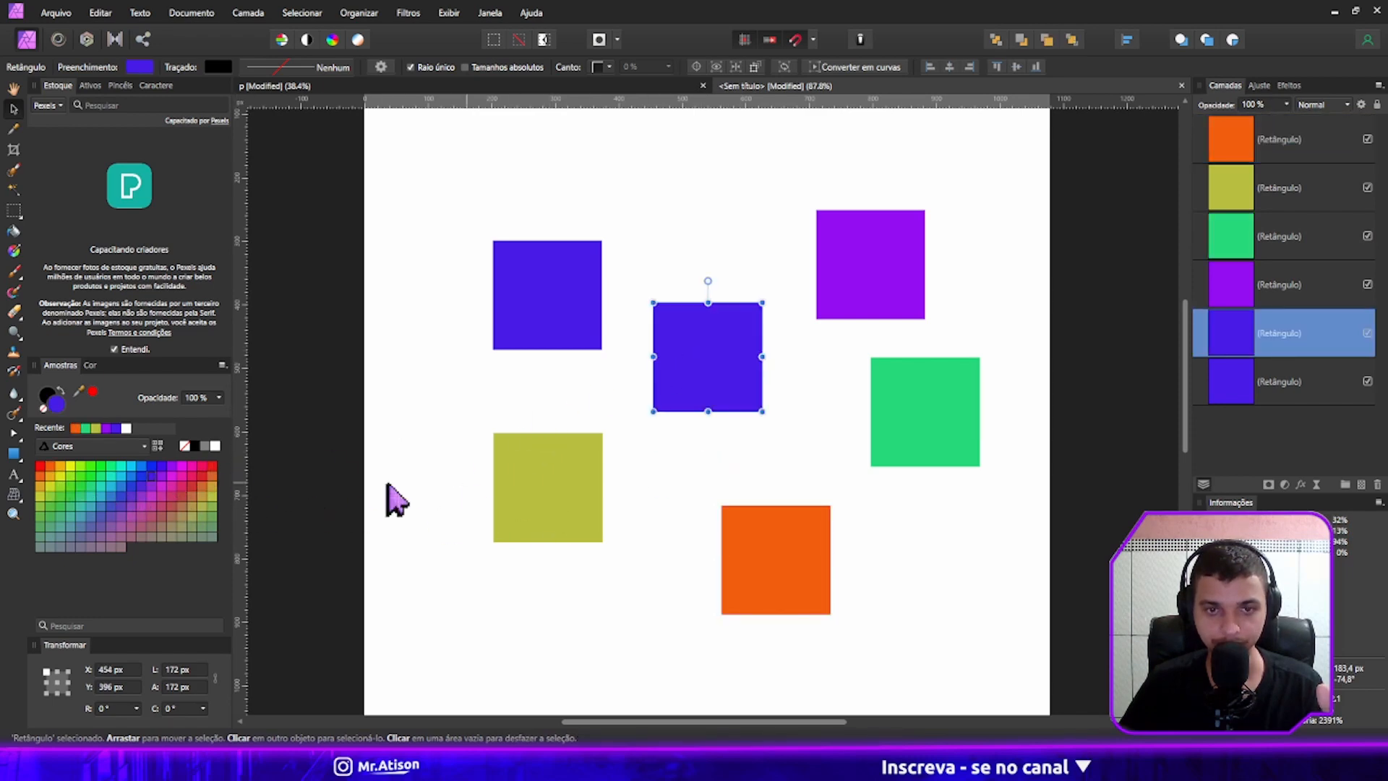
left_click(187, 487)
Reposition the orange, violet, magenta and green squares slightly, with orange at about X 507, Y 687 px and green at about X 754, Y 480 px.
left_click_drag(803, 543, 771, 540)
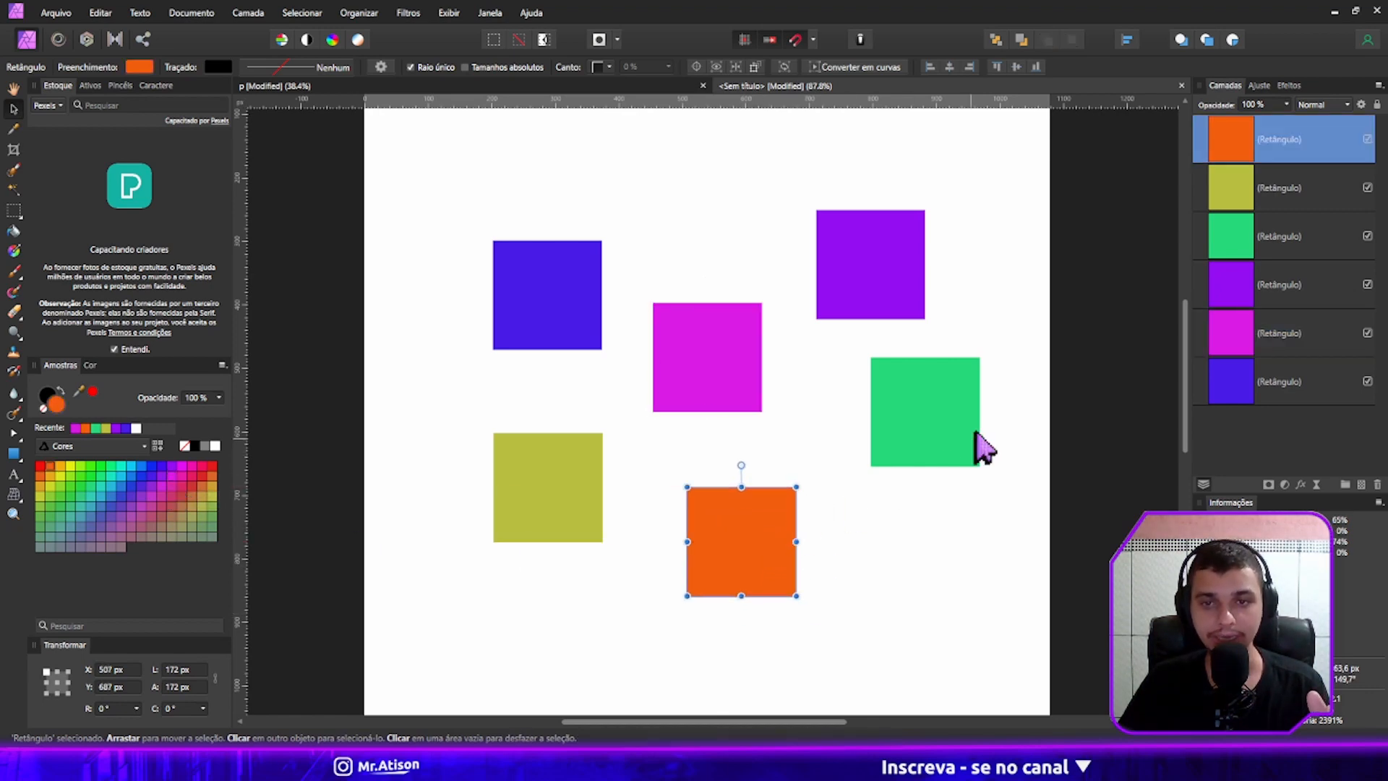
left_click(976, 440)
left_click_drag(896, 308, 881, 290)
left_click_drag(688, 341, 692, 362)
left_click_drag(944, 425, 916, 424)
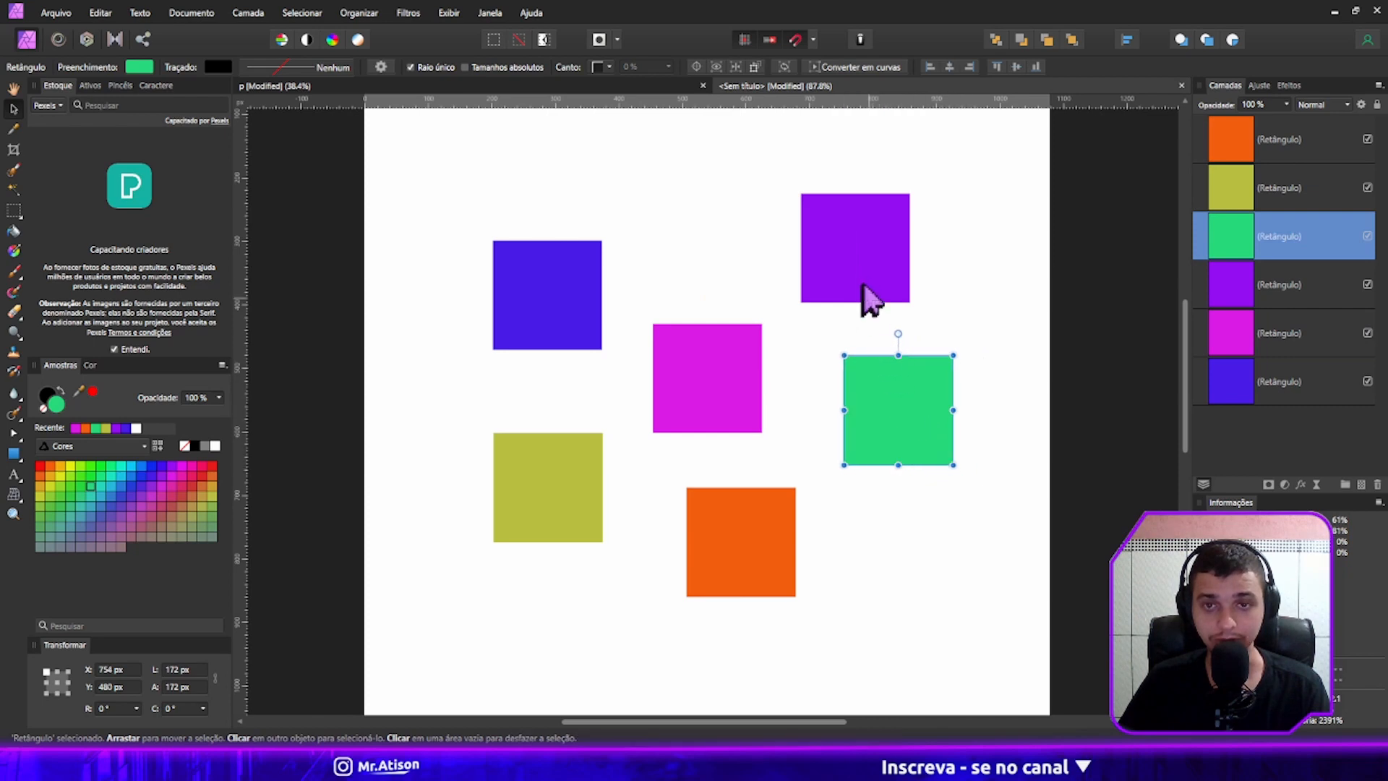
Align the violet and orange squares vertically at X 540 px, and shift the olive square slightly to the right.
left_click_drag(859, 264, 759, 257)
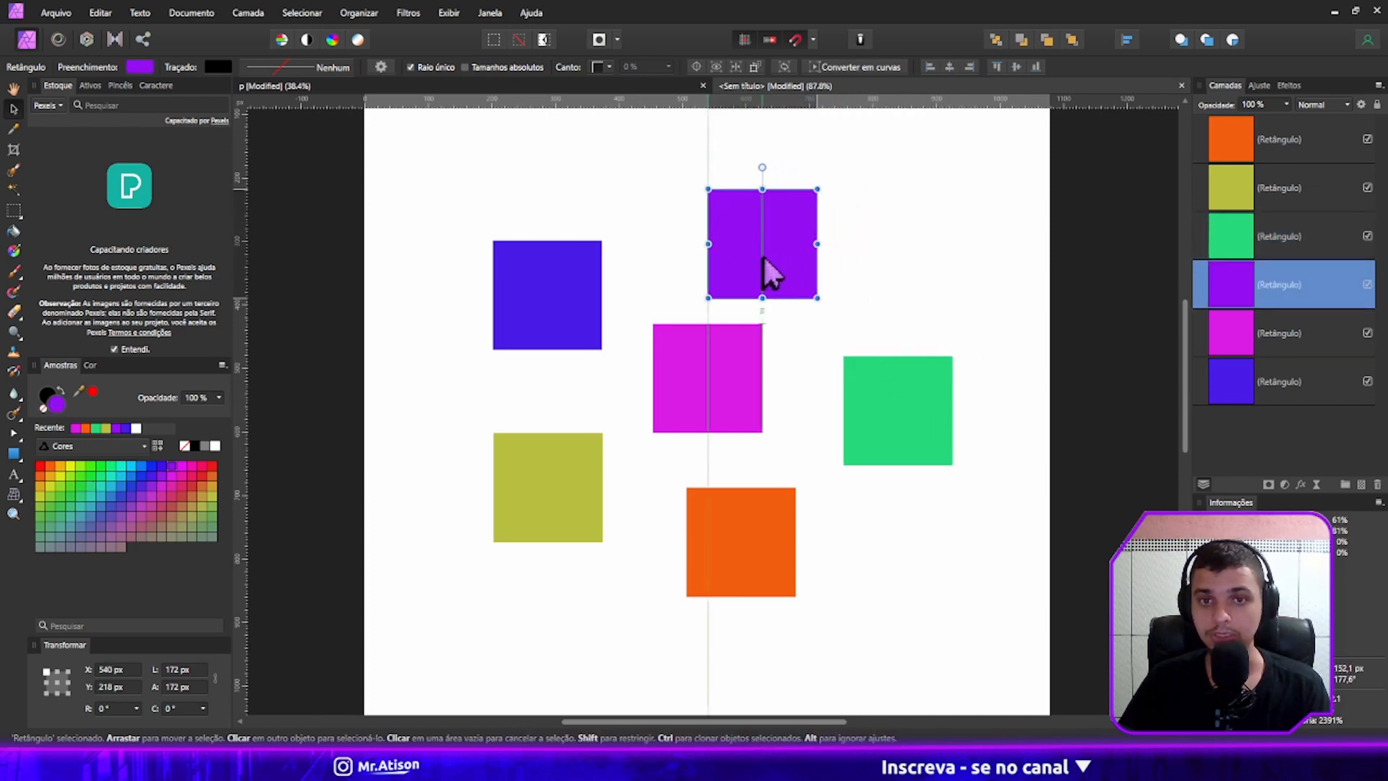
left_click_drag(730, 531, 762, 549)
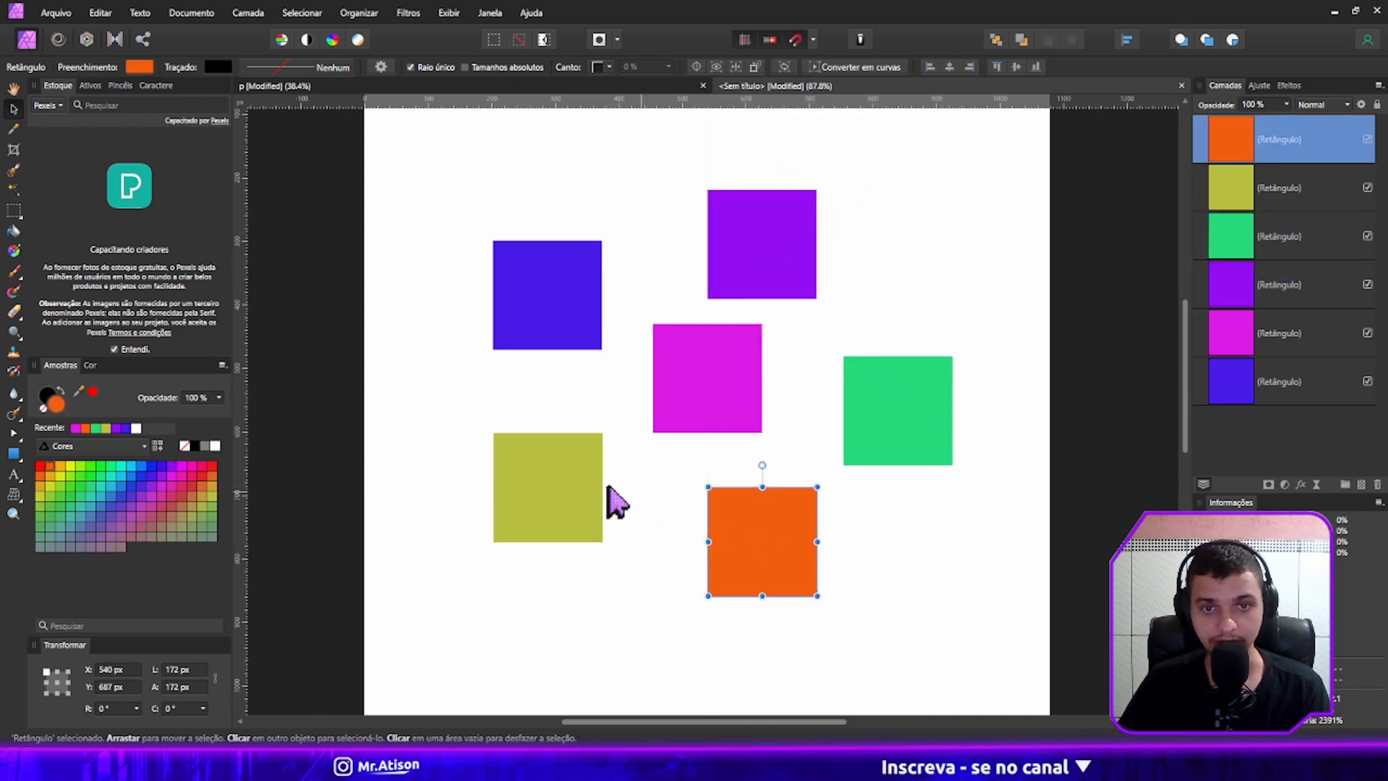
left_click(569, 476)
left_click_drag(572, 480, 582, 480)
left_click(752, 506)
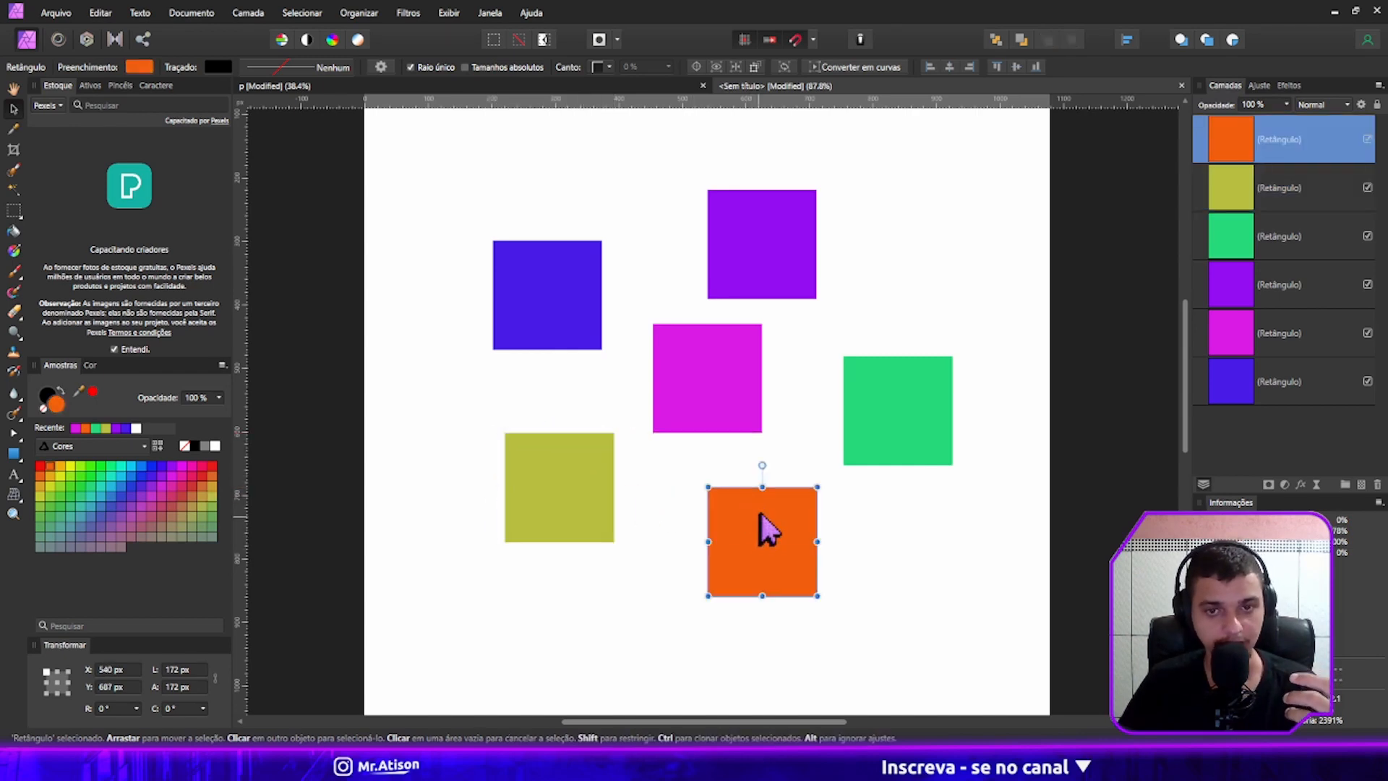
left_click_drag(759, 514, 760, 507)
Raise the violet square to Y 183 px and snap the green square's left edge in line with the violet square's right edge.
left_click(801, 282)
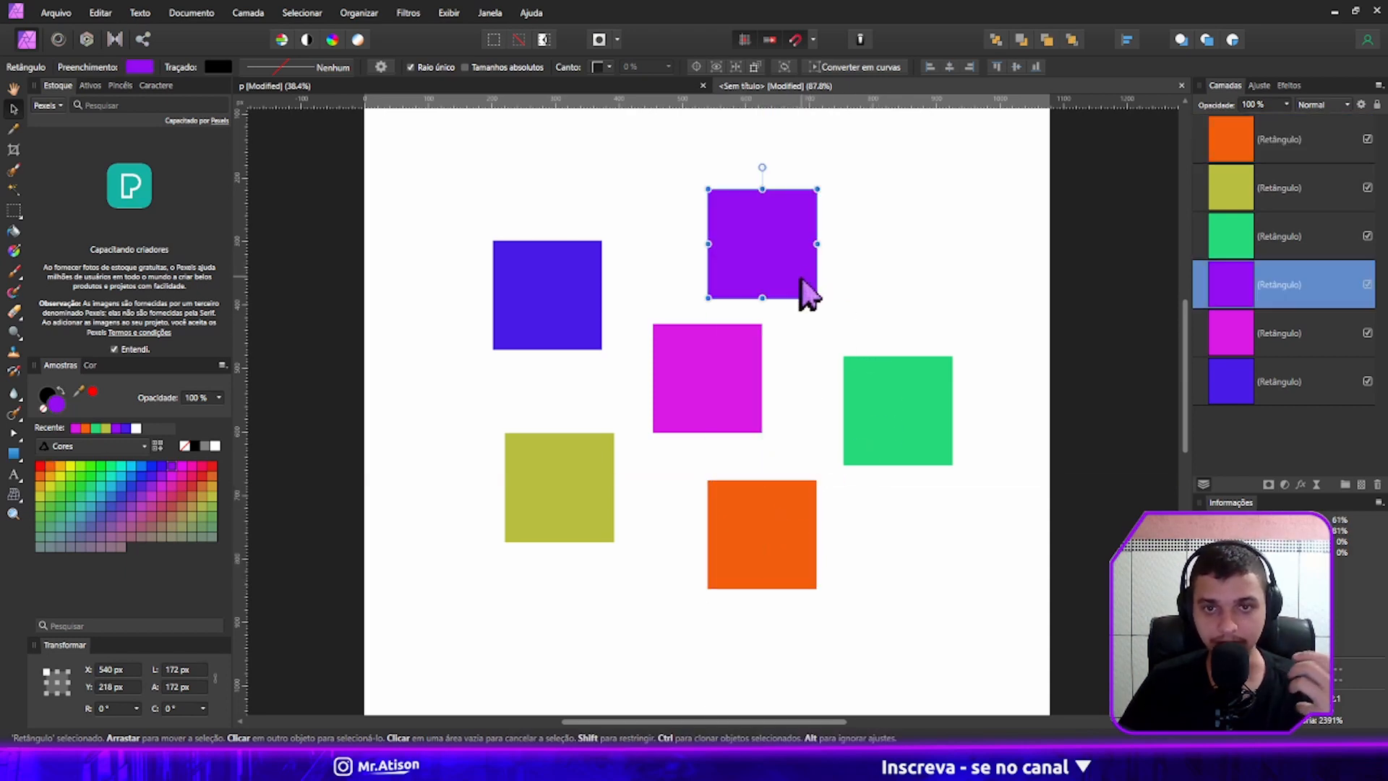
left_click_drag(801, 282, 801, 261)
left_click(870, 382)
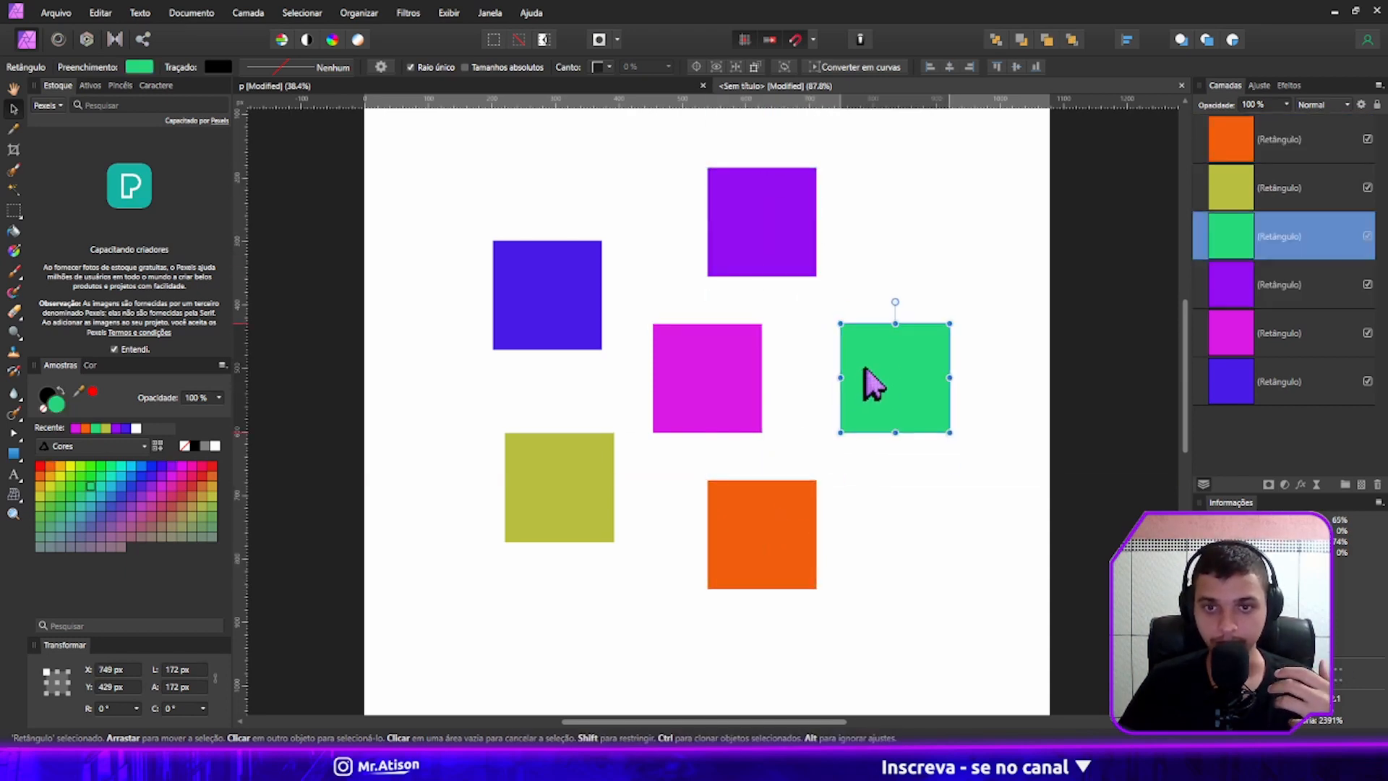
left_click_drag(866, 370, 866, 370)
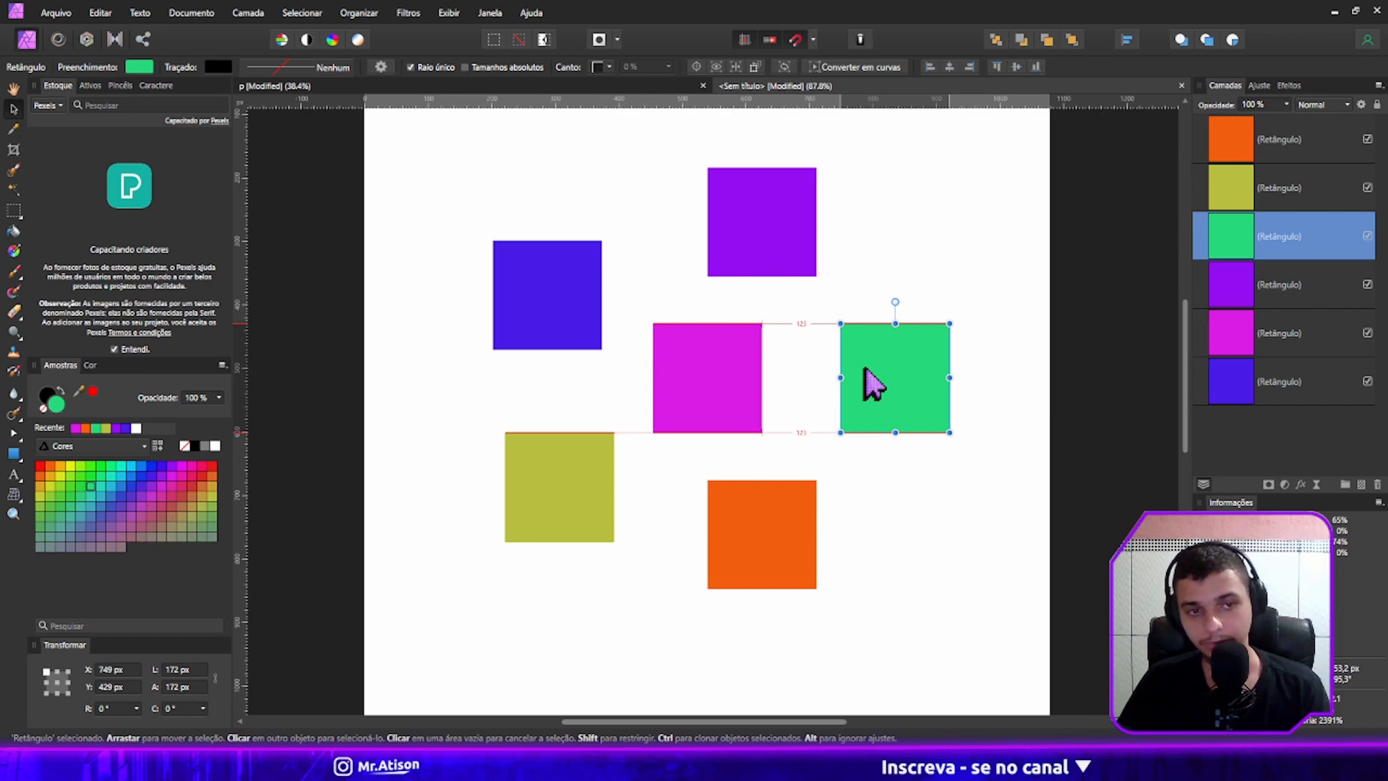
left_click_drag(873, 384, 849, 396)
Place the blue square at about X 221, Y 269 px, the violet one at X 525 px, and the olive one at about X 240, Y 534 px.
left_click_drag(563, 313, 574, 293)
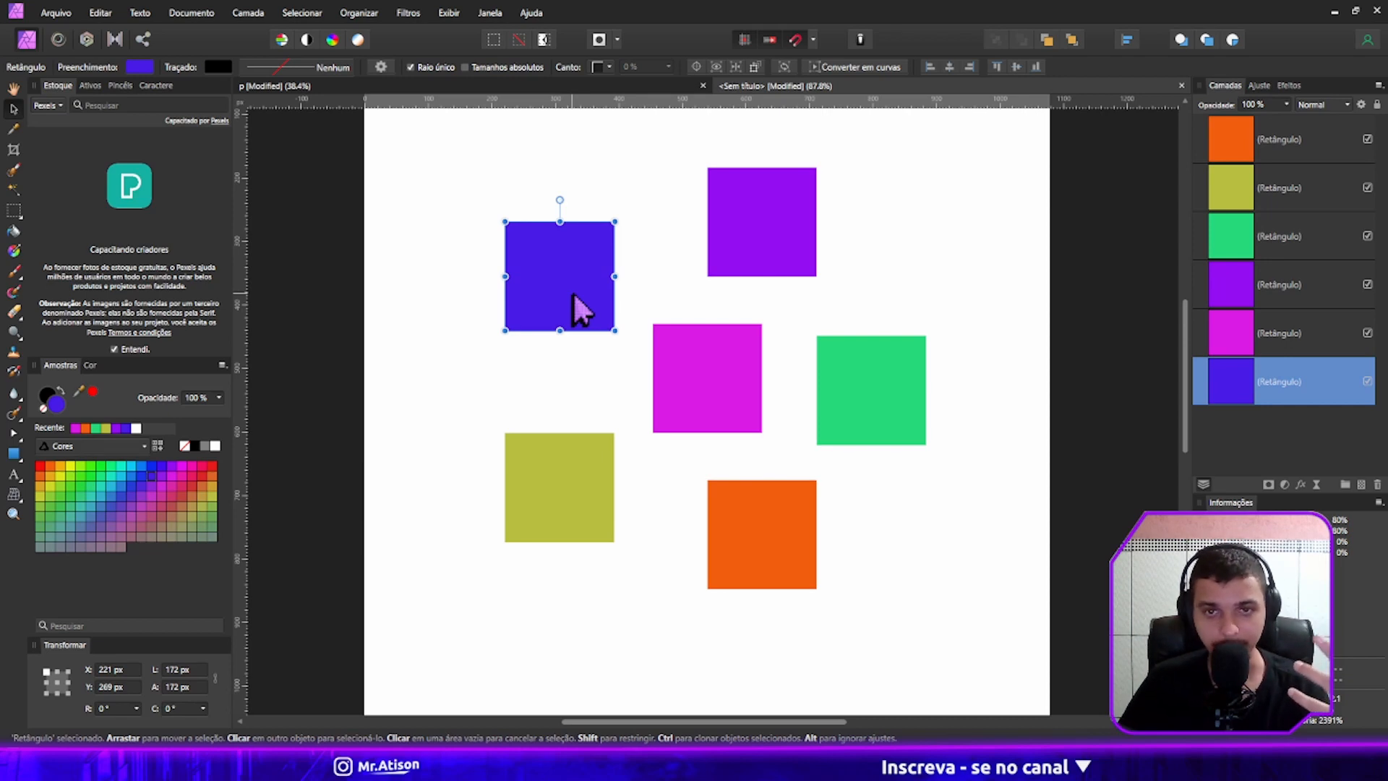
left_click_drag(759, 251, 752, 253)
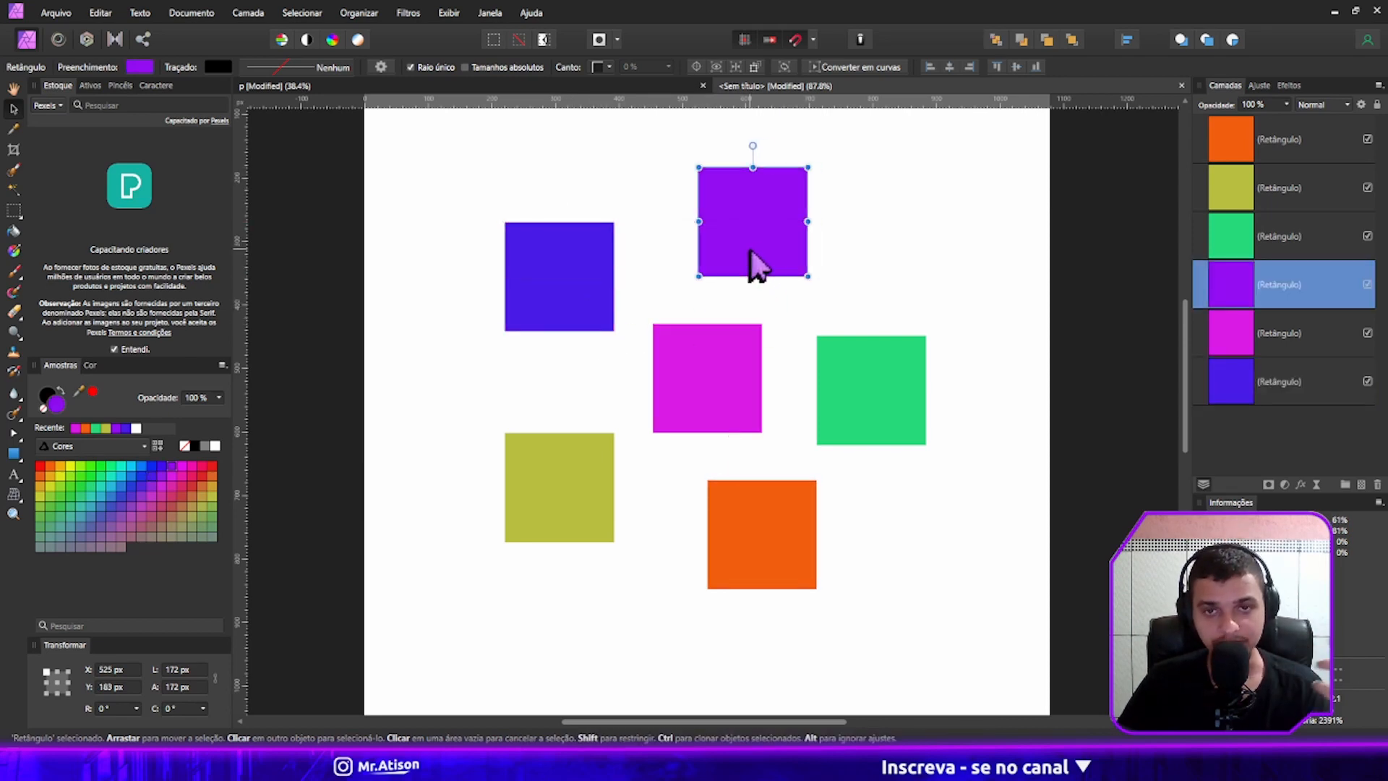
left_click(565, 495)
left_click_drag(564, 492, 571, 463)
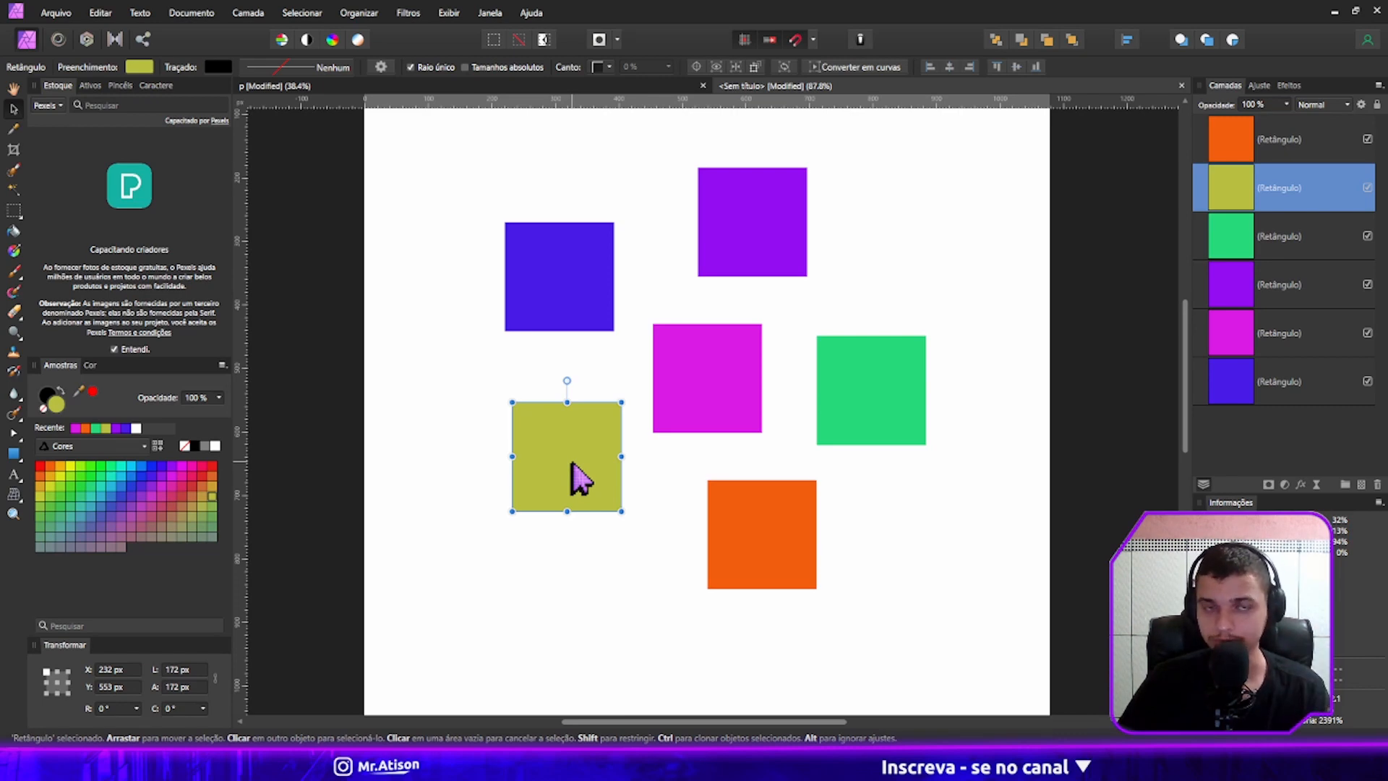
left_click_drag(572, 464, 578, 453)
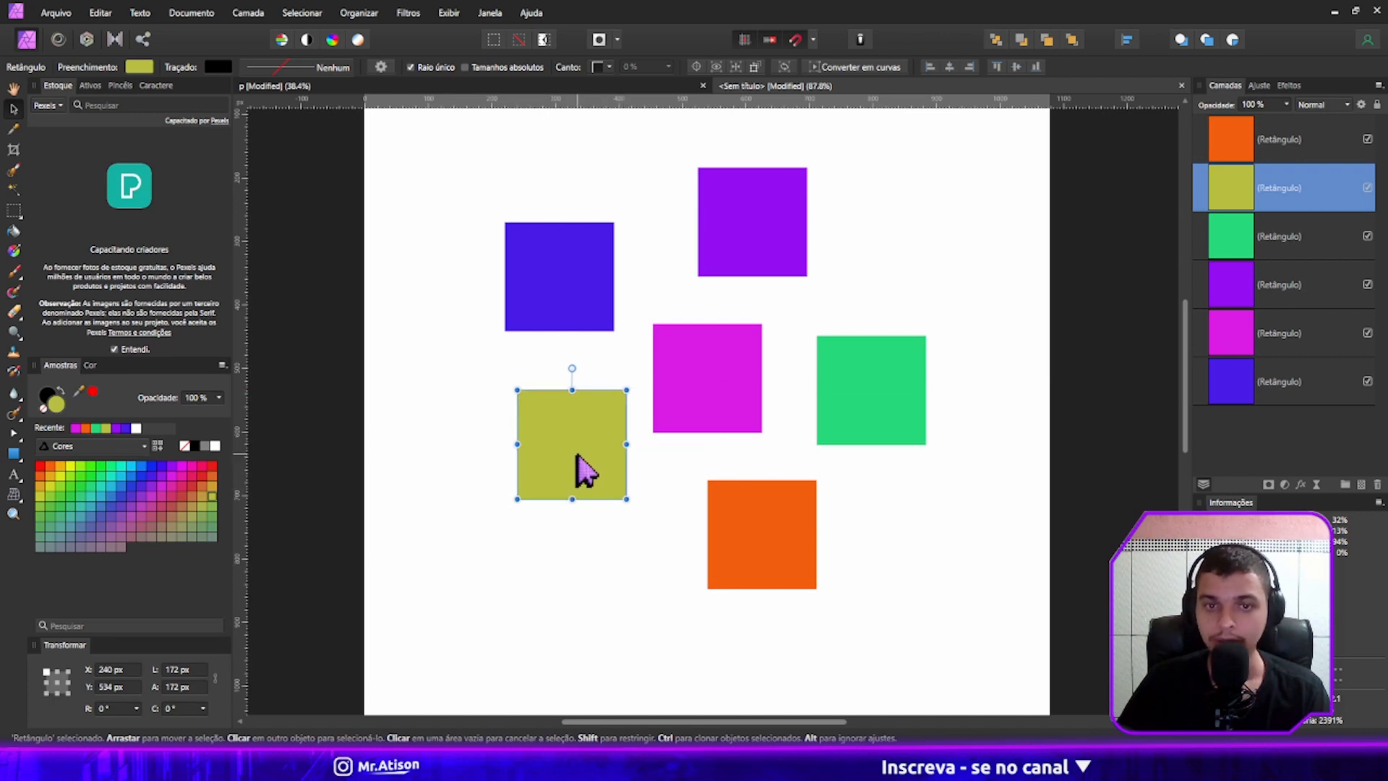
left_click(934, 223)
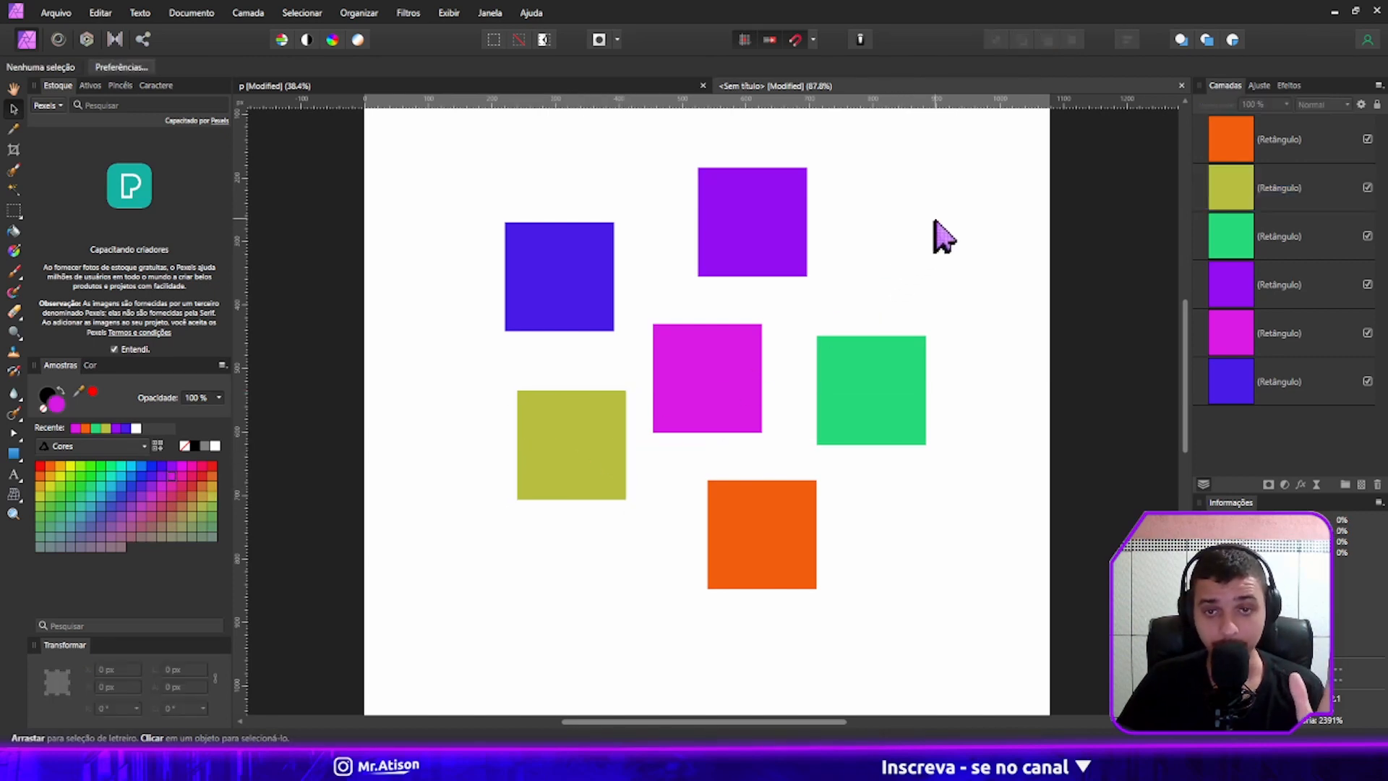
Shift the violet square to about X 565, Y 155 px and raise the magenta square to Y 391 px.
left_click(792, 258)
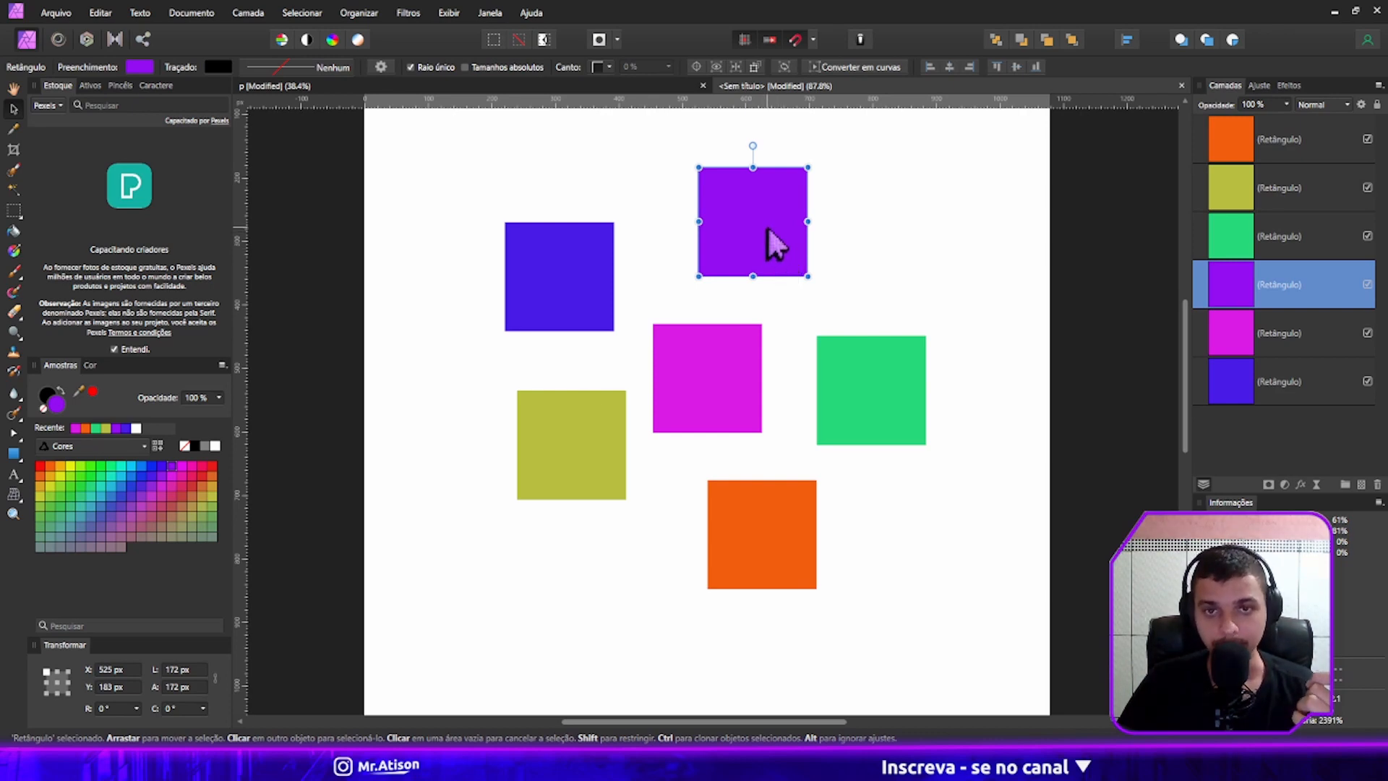
mouse_move(768, 230)
left_mouse_down()
mouse_move(736, 240)
mouse_move(733, 217)
mouse_move(775, 209)
mouse_move(759, 205)
mouse_move(761, 175)
mouse_move(803, 223)
mouse_move(831, 226)
mouse_move(779, 225)
mouse_move(781, 206)
mouse_move(780, 223)
left_mouse_up()
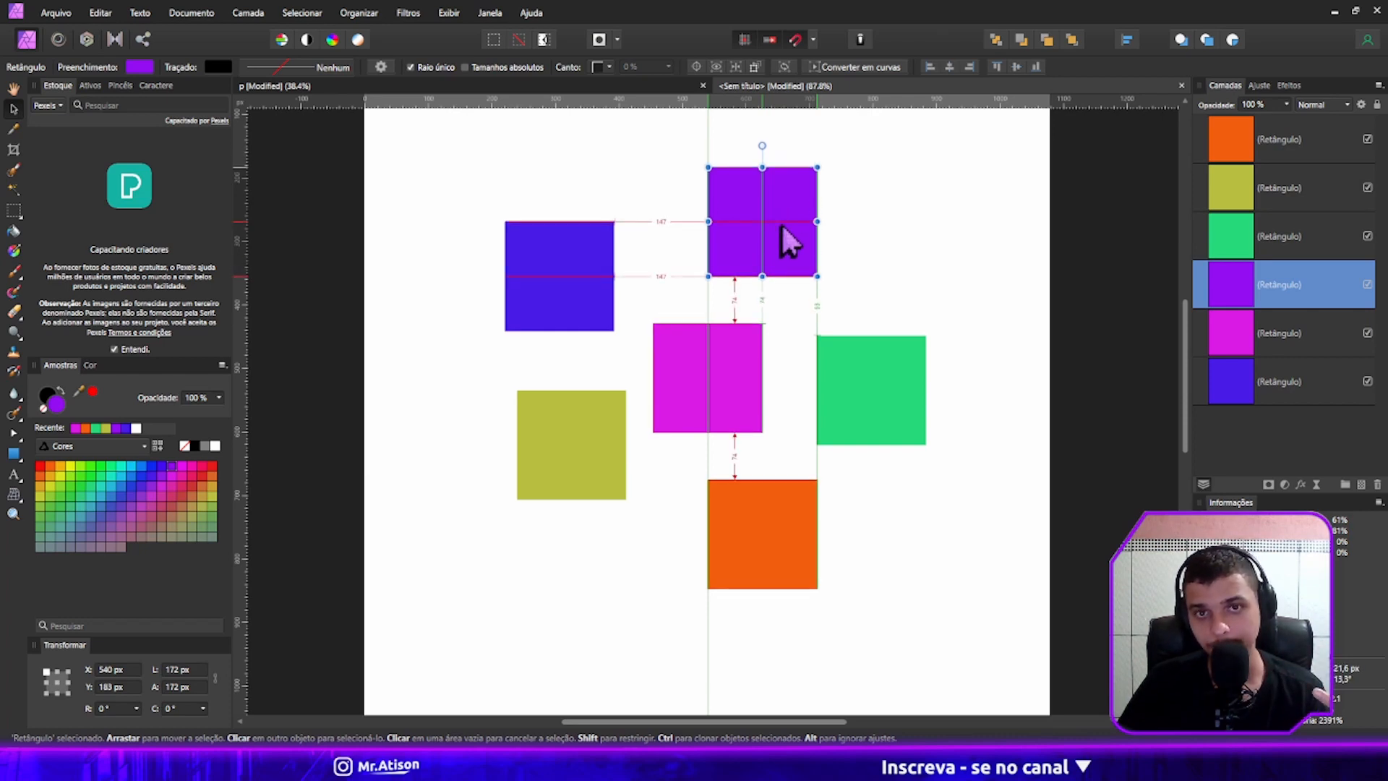
left_click_drag(780, 223, 798, 192)
left_click(705, 346)
left_click_drag(706, 344, 706, 320)
Open the snapping options and review the enabled alignment settings.
left_click(813, 40)
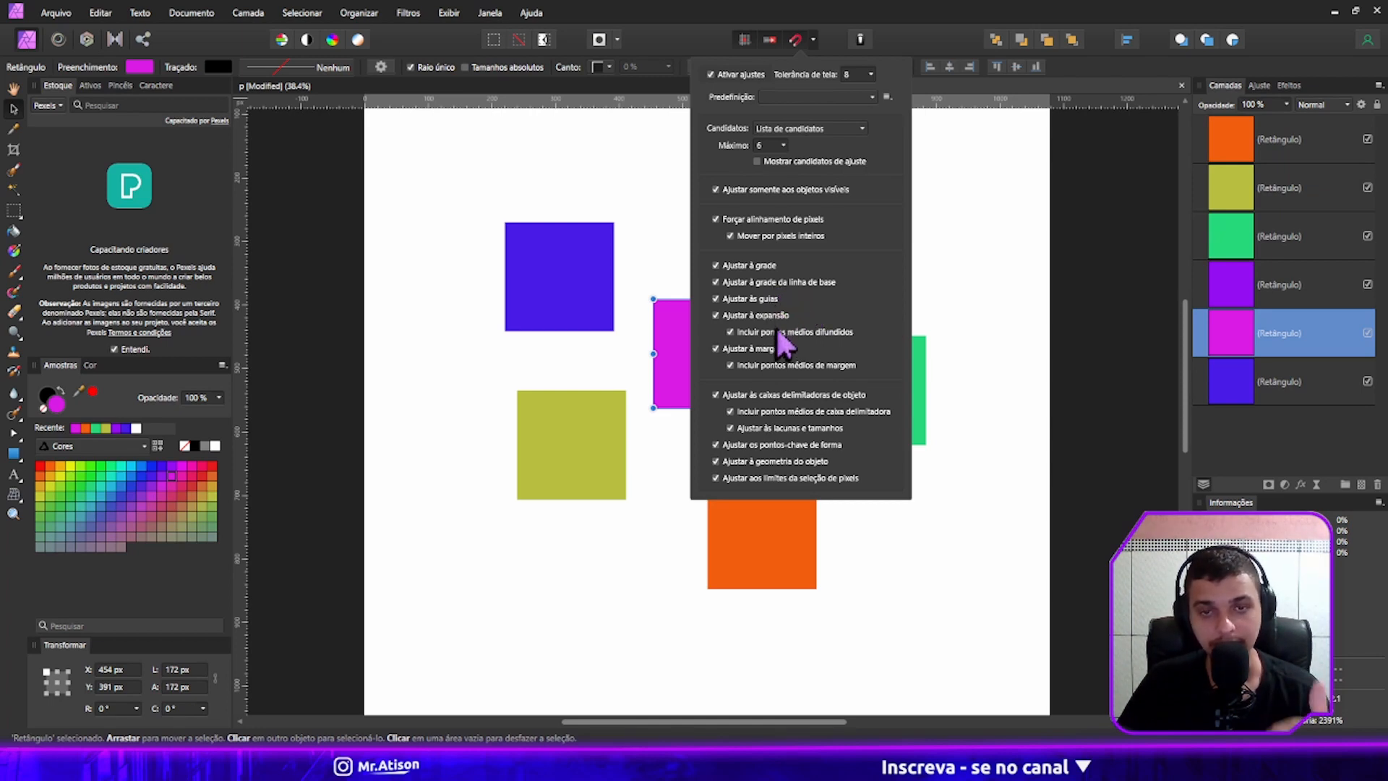
left_click(972, 291)
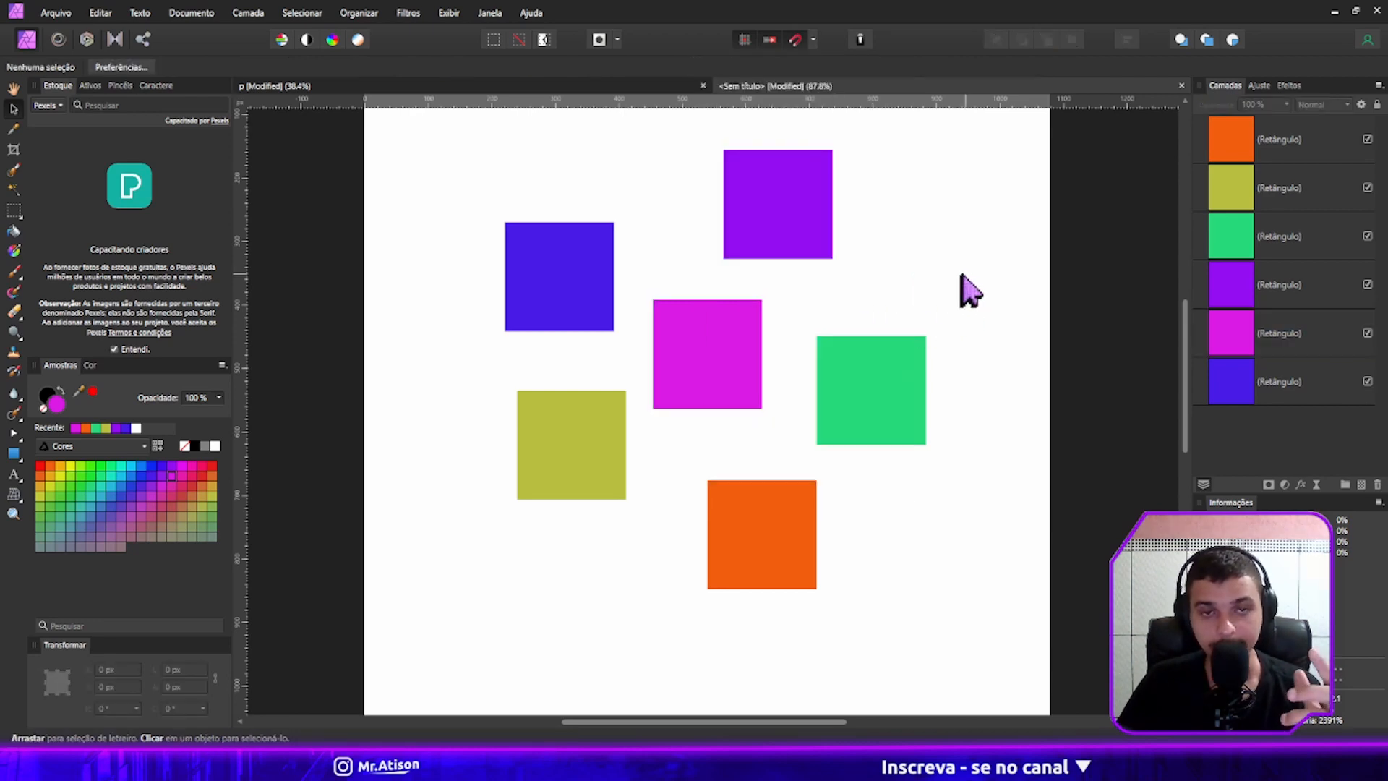
left_click(561, 297)
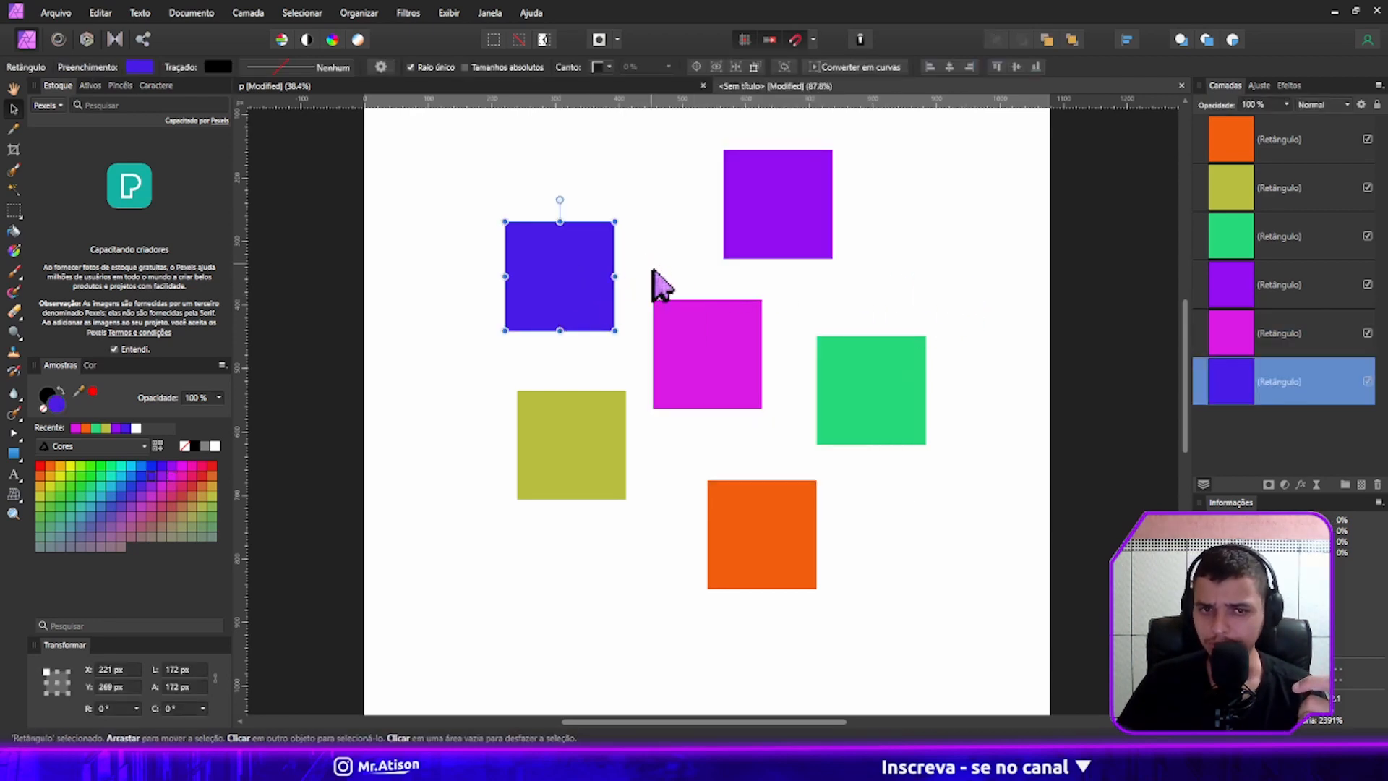
Delete the magenta, violet and green squares.
left_click(741, 325)
key("Delete")
left_click(827, 235)
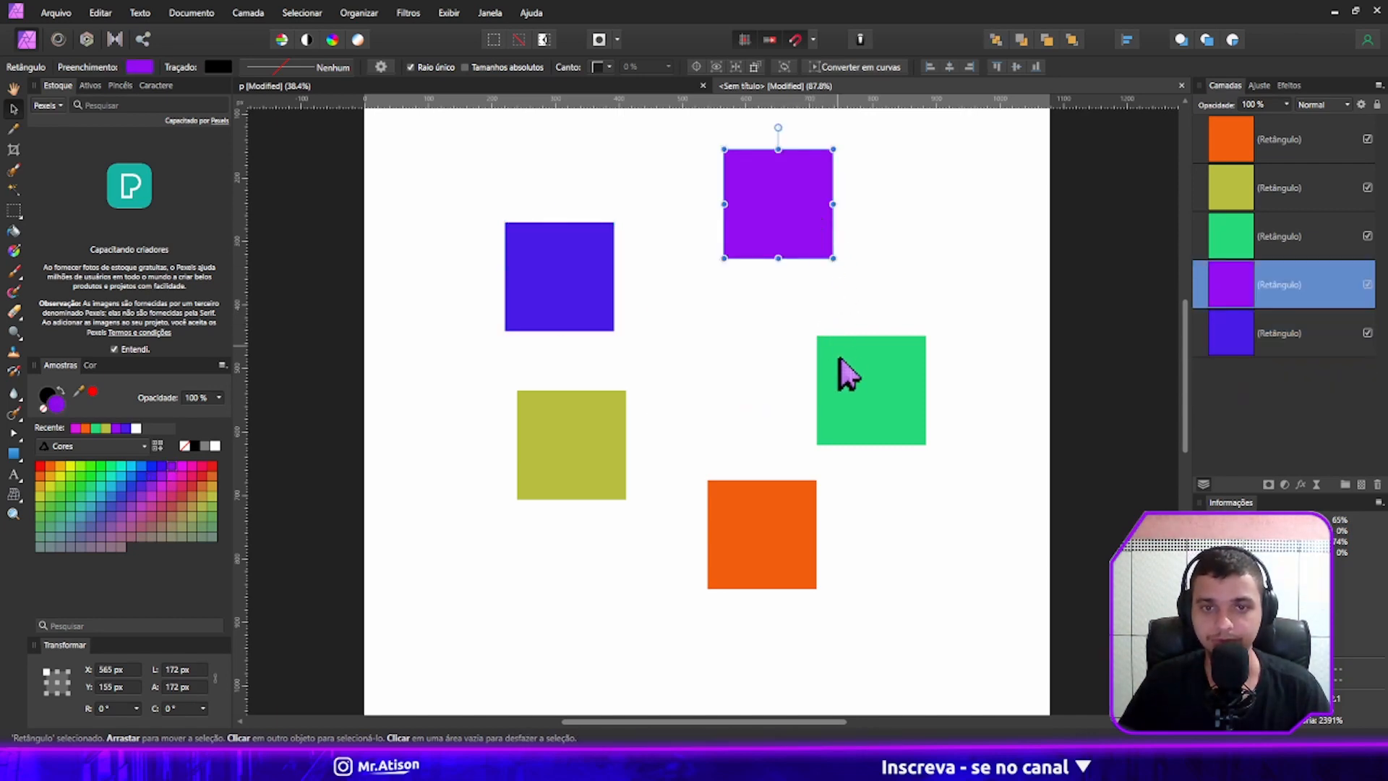
key("Delete")
left_click(839, 412)
key("Delete")
Move the olive square above the orange one and the blue square down to the left between them.
left_click(750, 505)
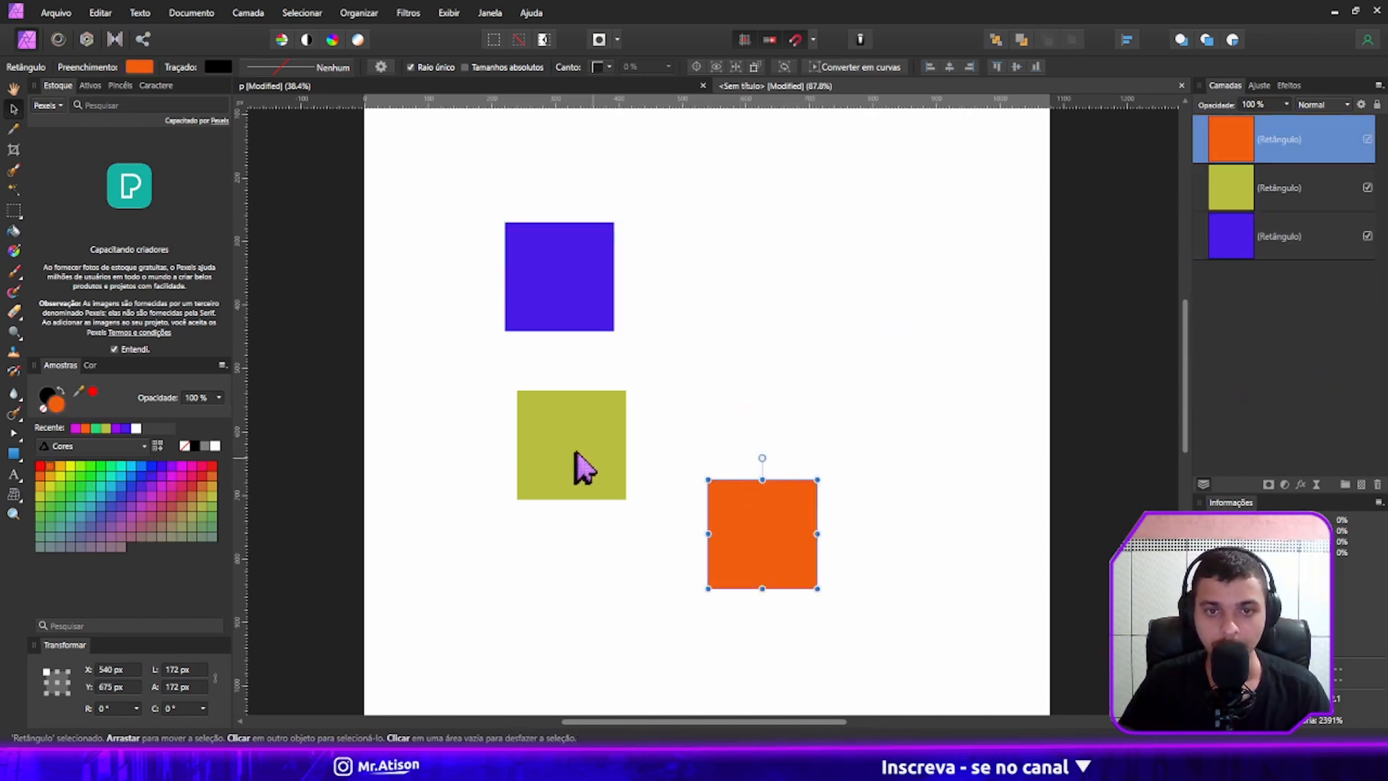
left_click(571, 455)
key("v")
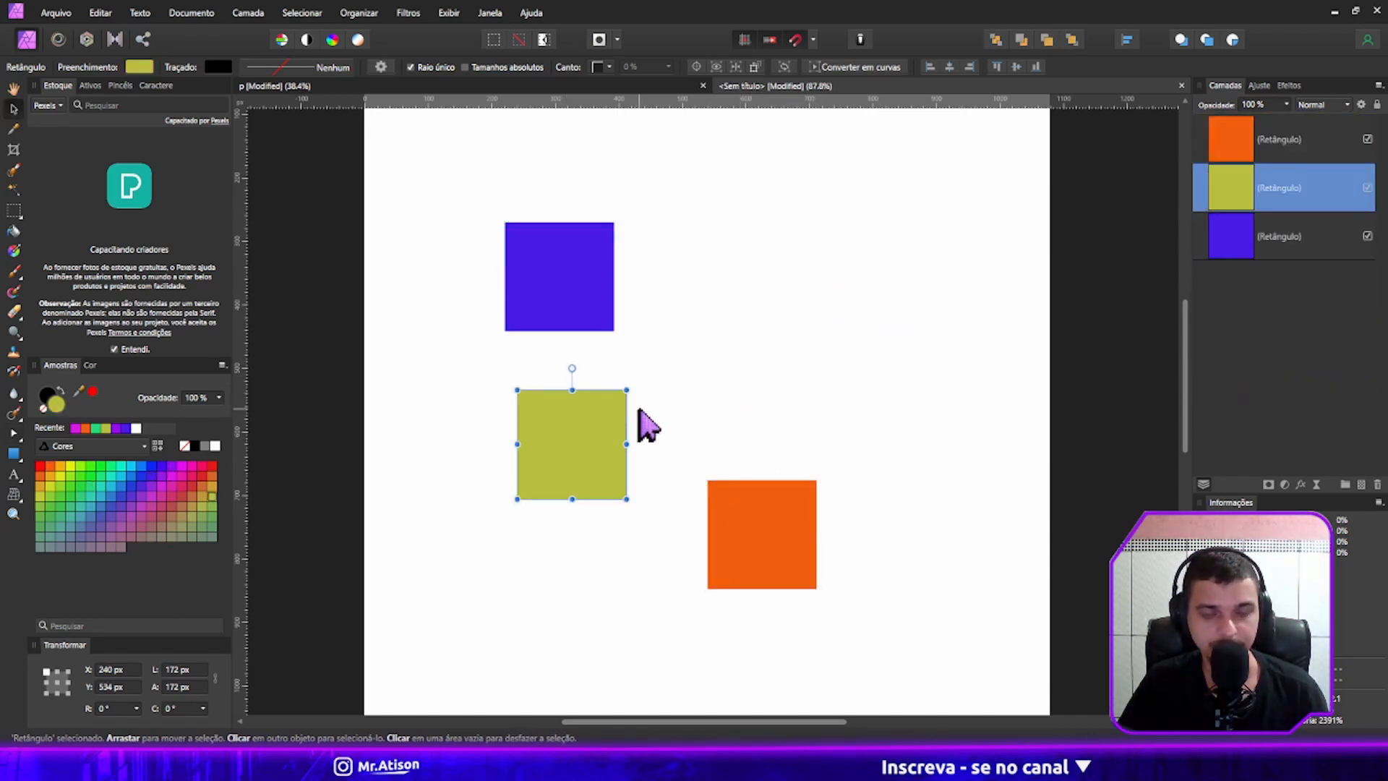
left_click_drag(575, 421, 774, 357)
left_click(625, 300)
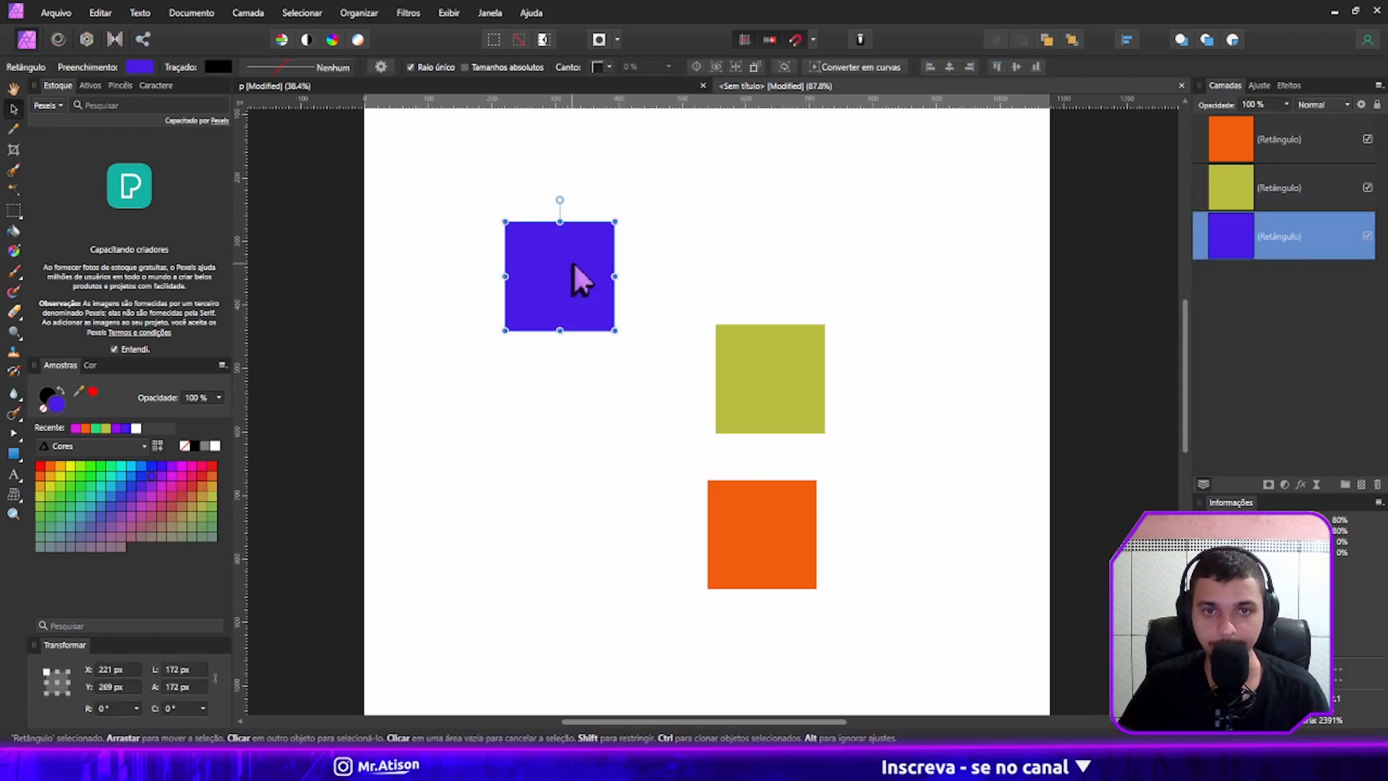
left_click_drag(571, 273, 635, 458)
left_click_drag(750, 402, 768, 365)
left_click(906, 279)
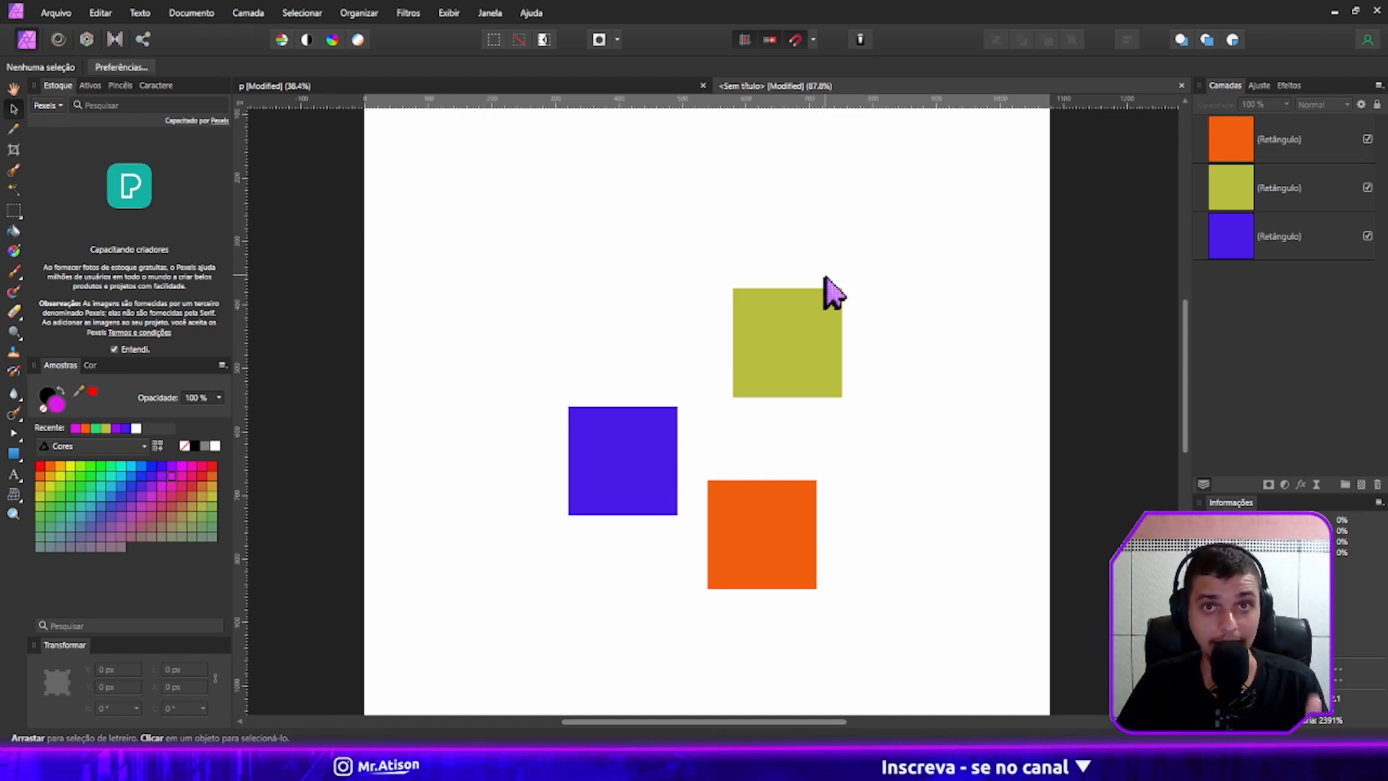
Widen the olive and orange squares into bars above and below the blue square, left-aligned with it, making the olive bar longest.
mouse_move(806, 334)
left_mouse_down()
mouse_move(688, 334)
mouse_move(641, 316)
mouse_move(782, 323)
left_mouse_up()
left_click(777, 502)
scroll(821, 465, "down", 1)
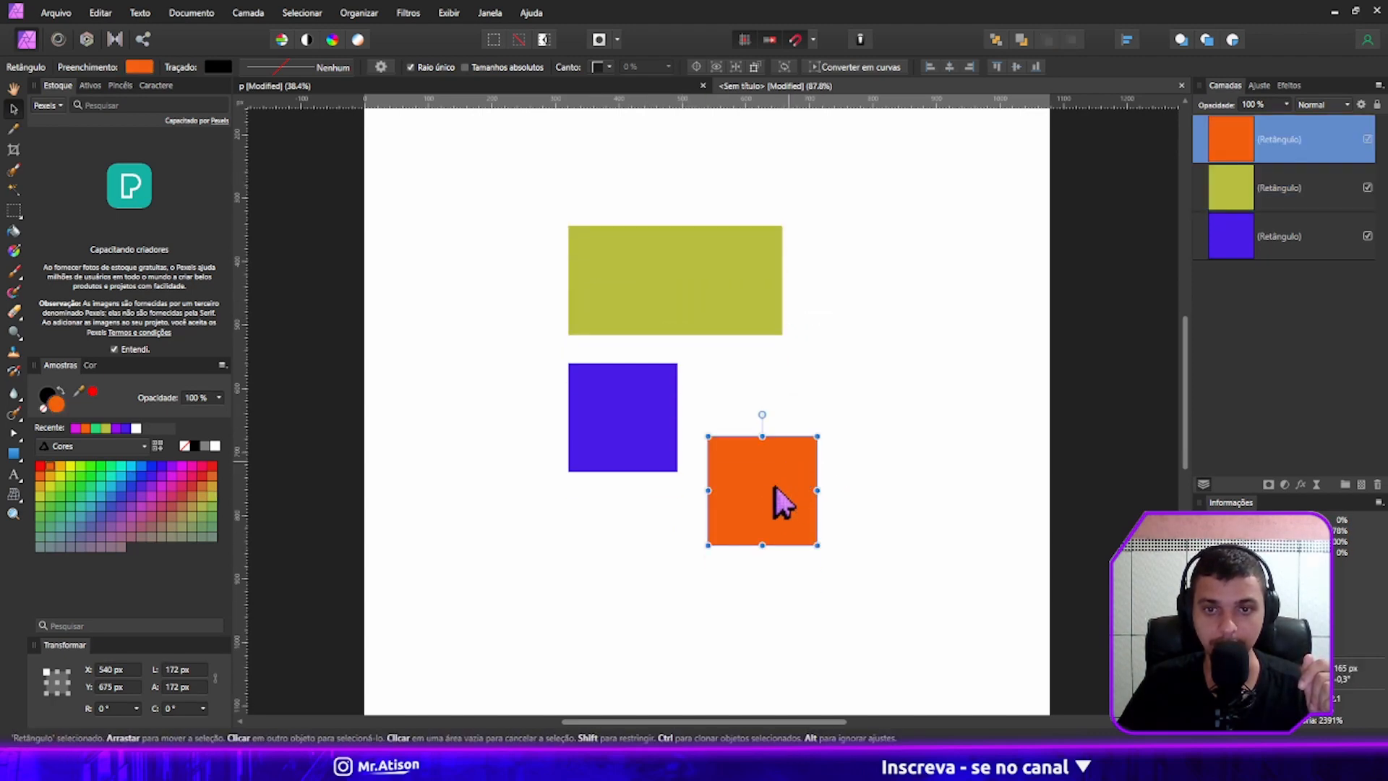
left_click_drag(771, 484, 763, 554)
left_click(770, 324)
left_click_drag(782, 281, 889, 281)
left_click(935, 313)
Select all three shapes and move them together slightly up and to the left on the page.
scroll(1024, 286, "down", 1)
left_click_drag(1121, 177, 605, 544)
scroll(636, 463, "up", 1)
scroll(646, 493, "up", 1)
left_click_drag(462, 214, 876, 700)
left_click_drag(513, 151, 991, 675)
left_click_drag(668, 500, 664, 477)
left_click(943, 402)
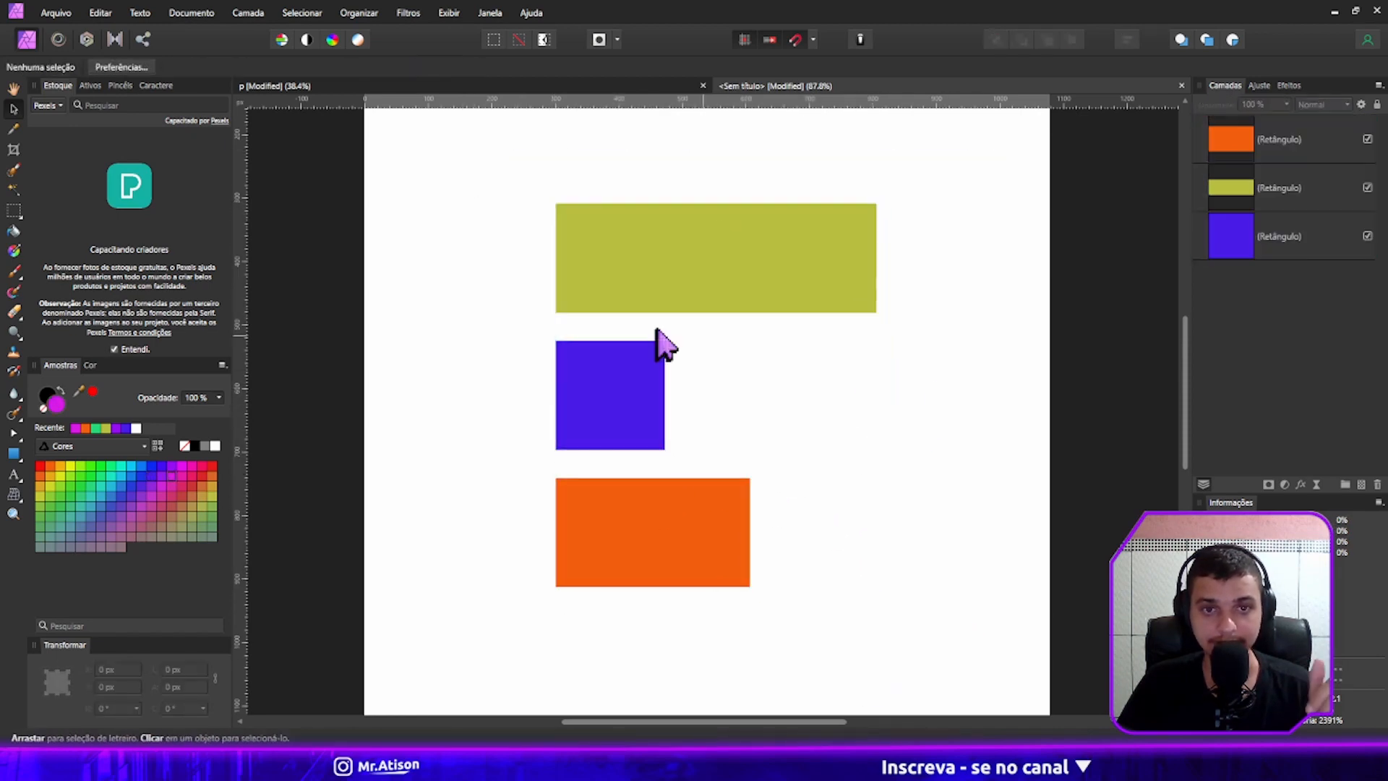
Draw a vertical line about 830 px long along the left edges of the three shapes at X 301 px with the Pen tool.
left_click(20, 438)
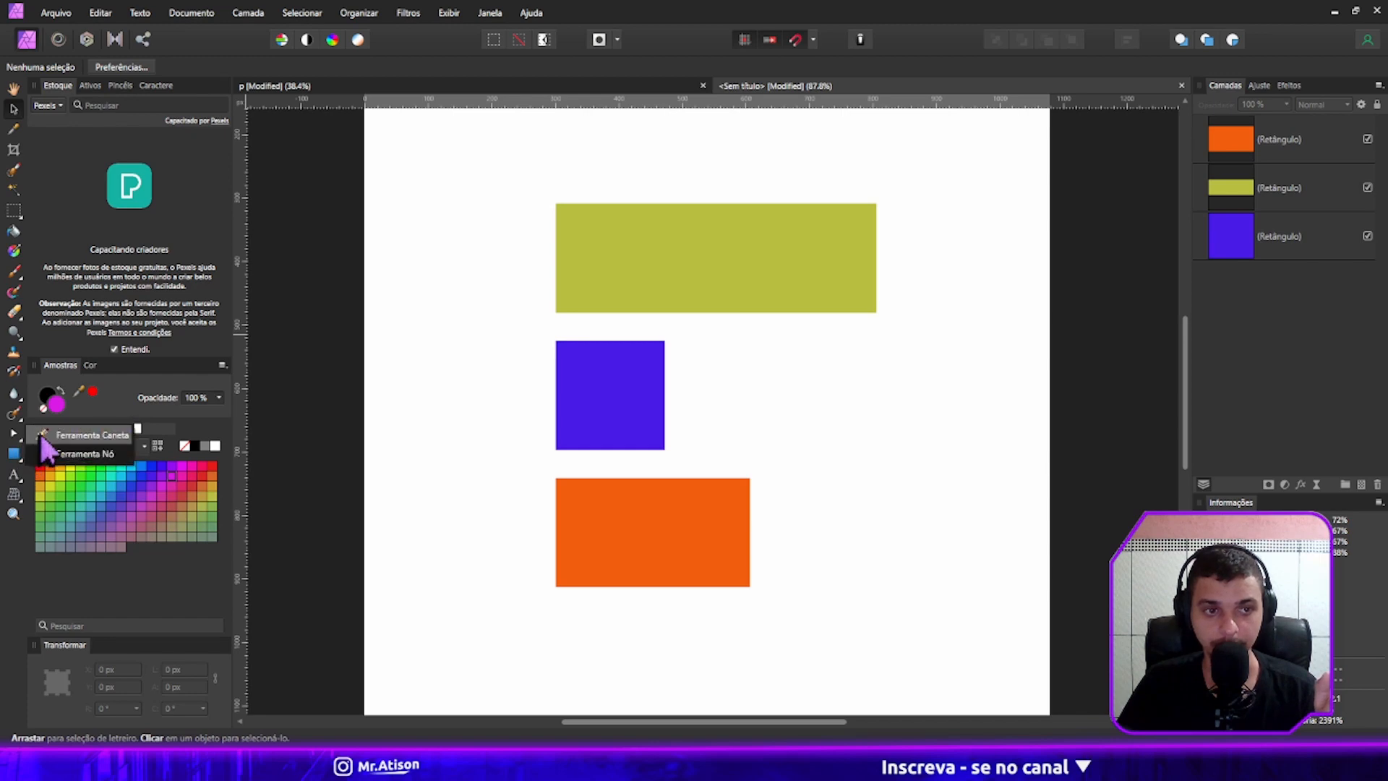
left_click(51, 438)
left_click(556, 159)
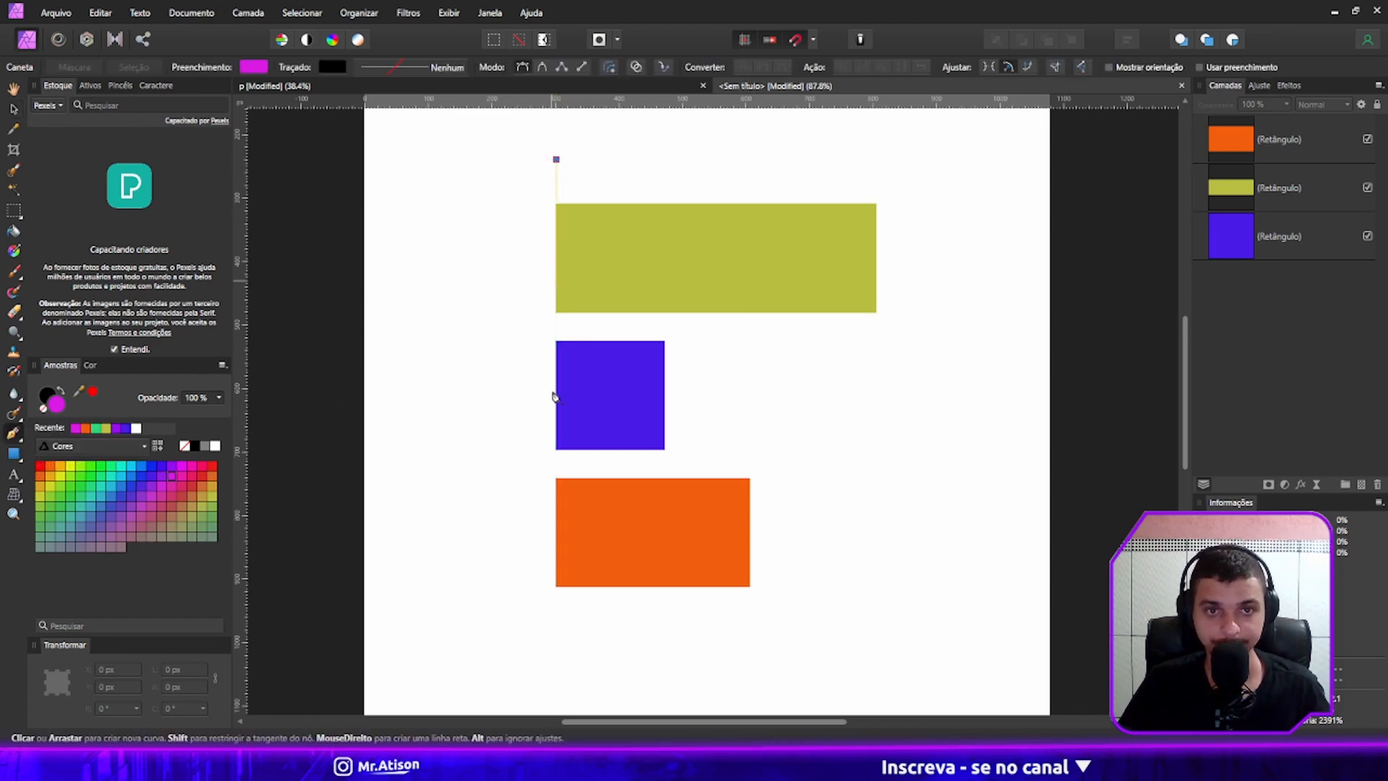
left_click(556, 686)
key("v")
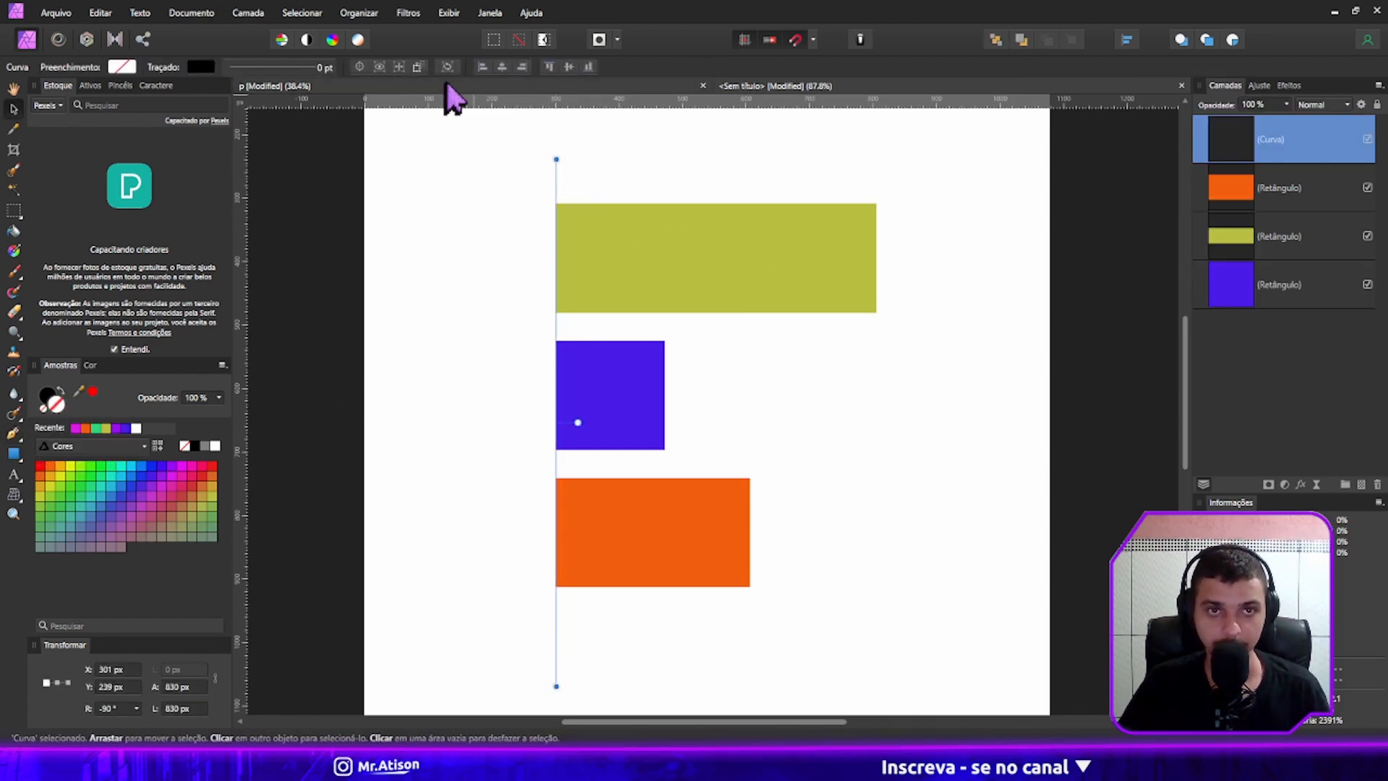
Give the vertical line along the shapes' left edges a thin visible stroke of 0.9 pt.
left_click(303, 65)
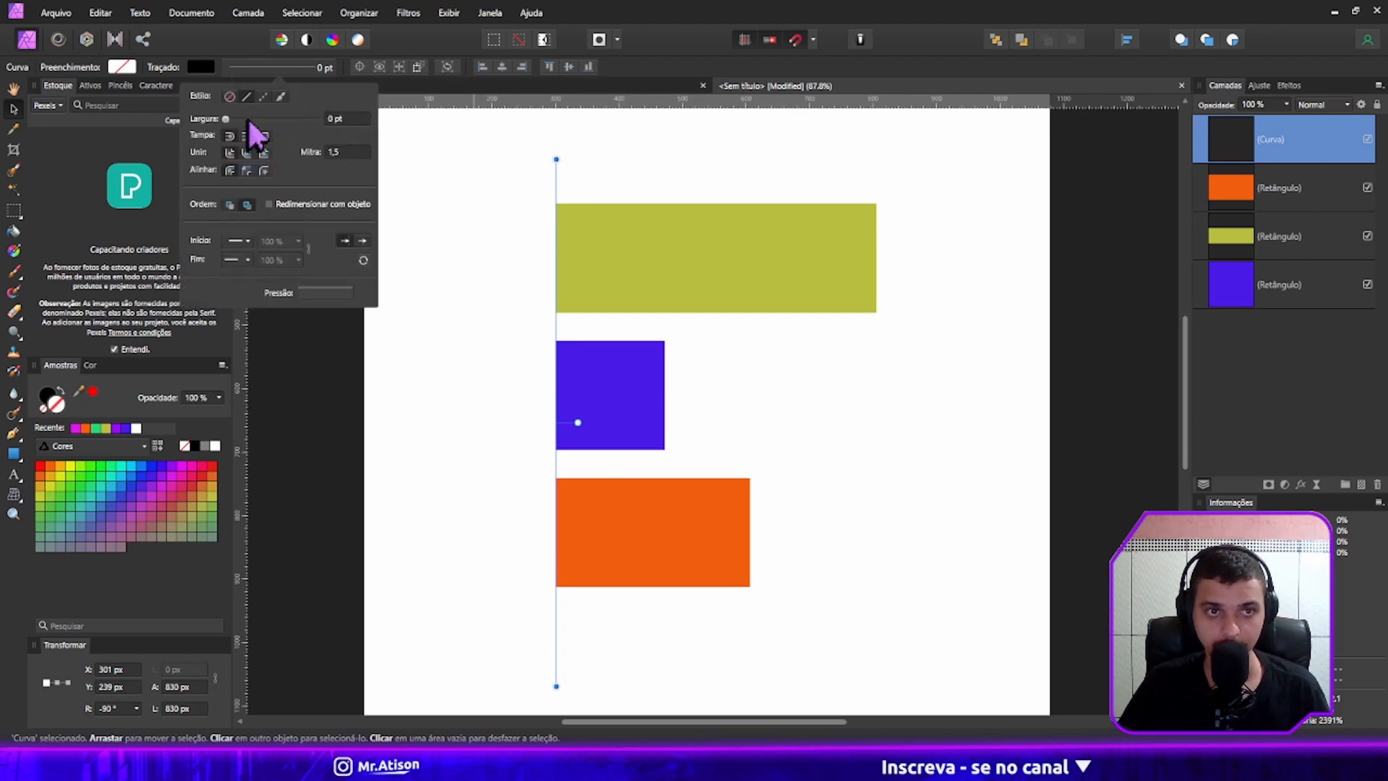
left_click_drag(248, 120, 243, 119)
left_click(507, 240)
scroll(531, 260, "down", 1)
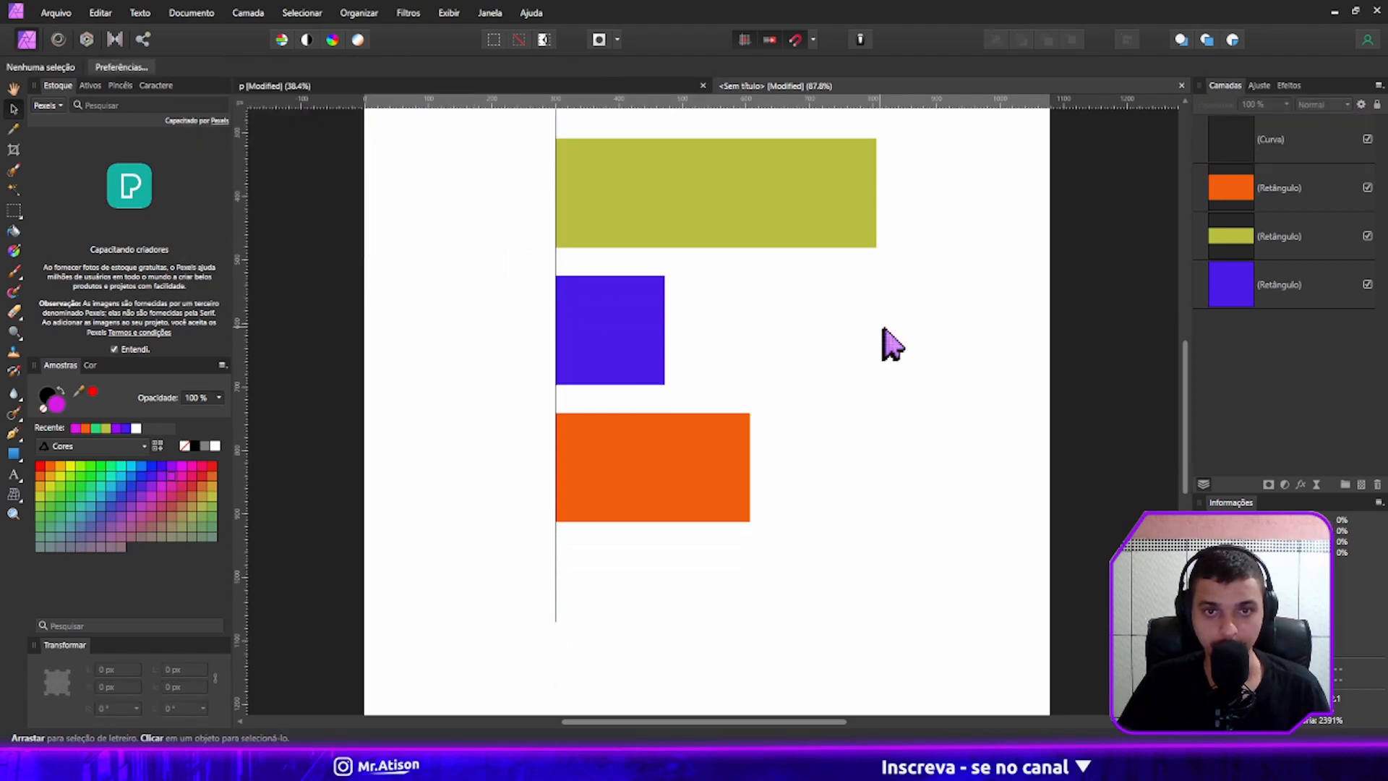
scroll(831, 343, "up", 2)
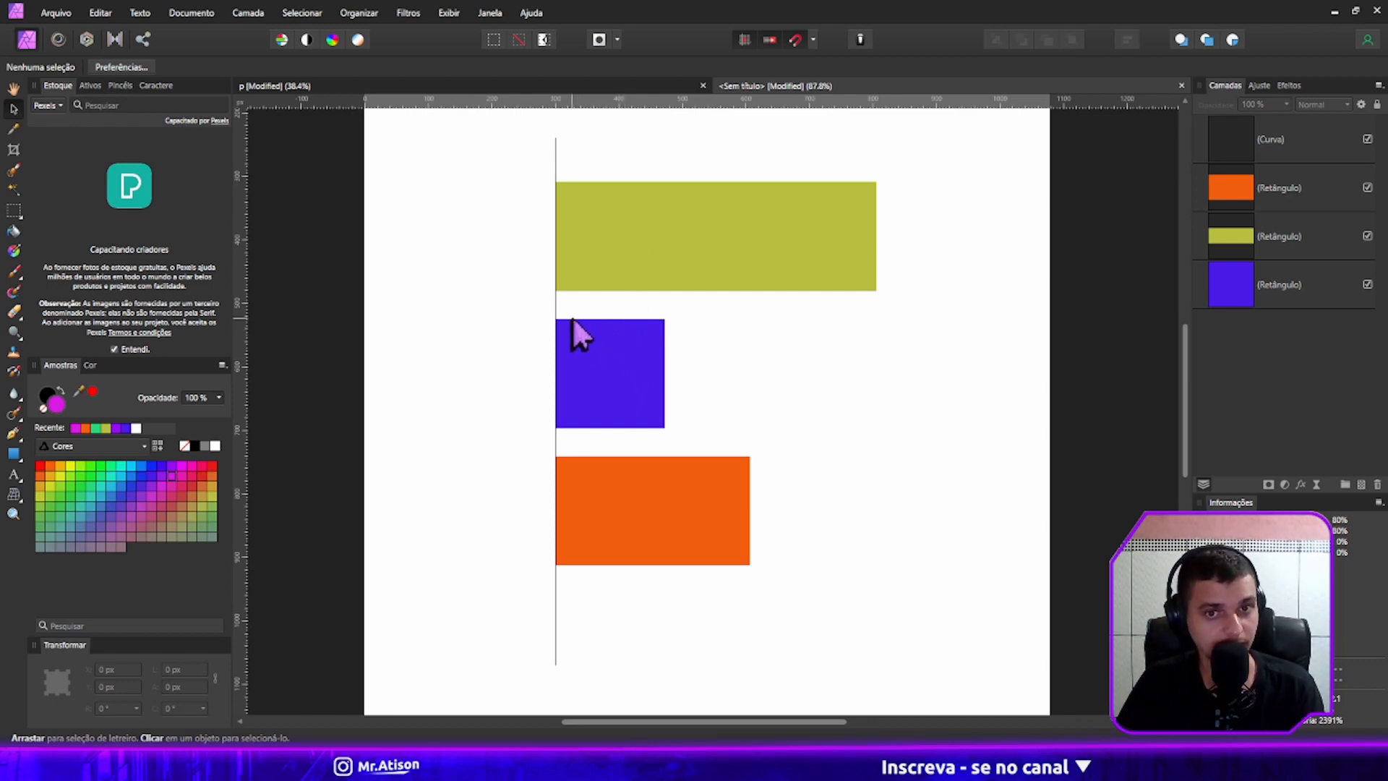
left_click(557, 302)
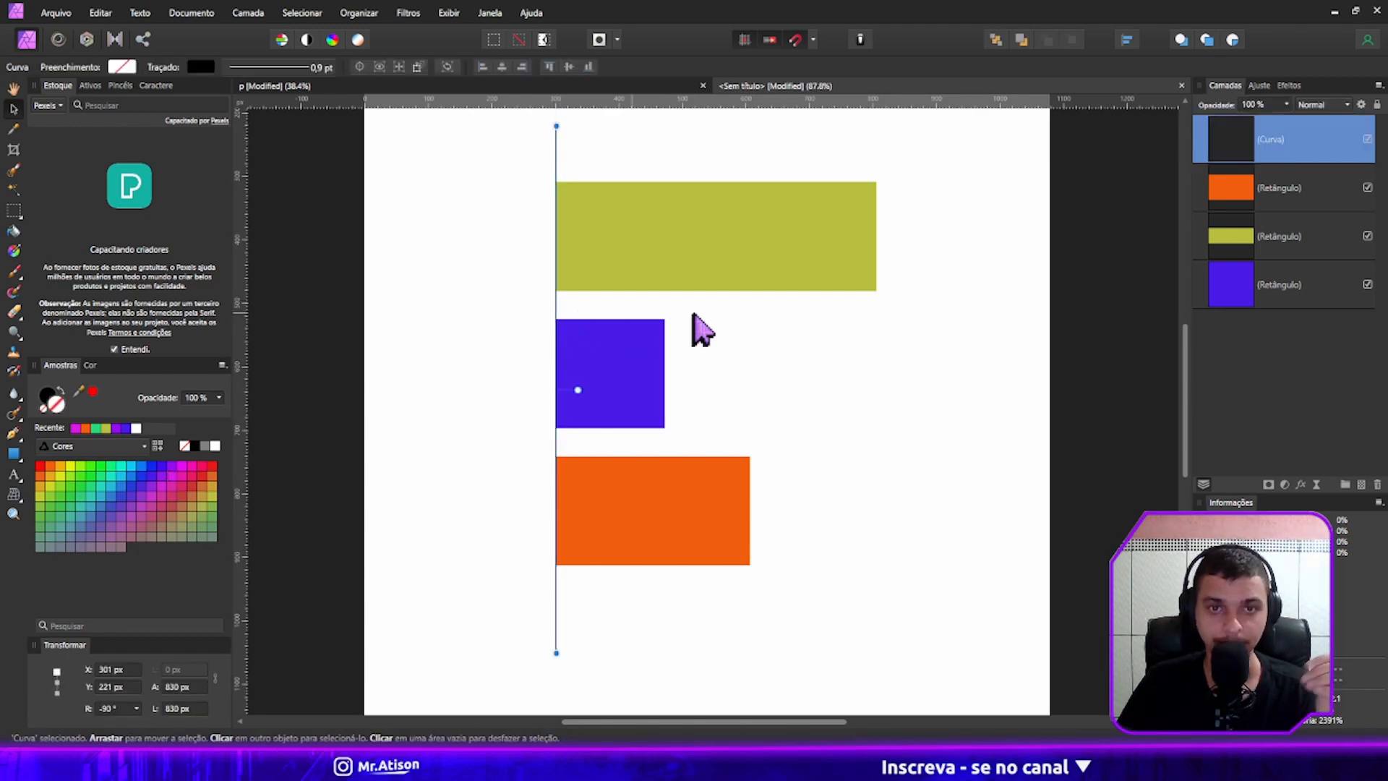
Move the blue square, the olive bar and the orange bar rightward by different amounts, out of alignment with the vertical line.
left_click(630, 373)
left_click_drag(647, 420, 779, 381)
left_click(737, 463)
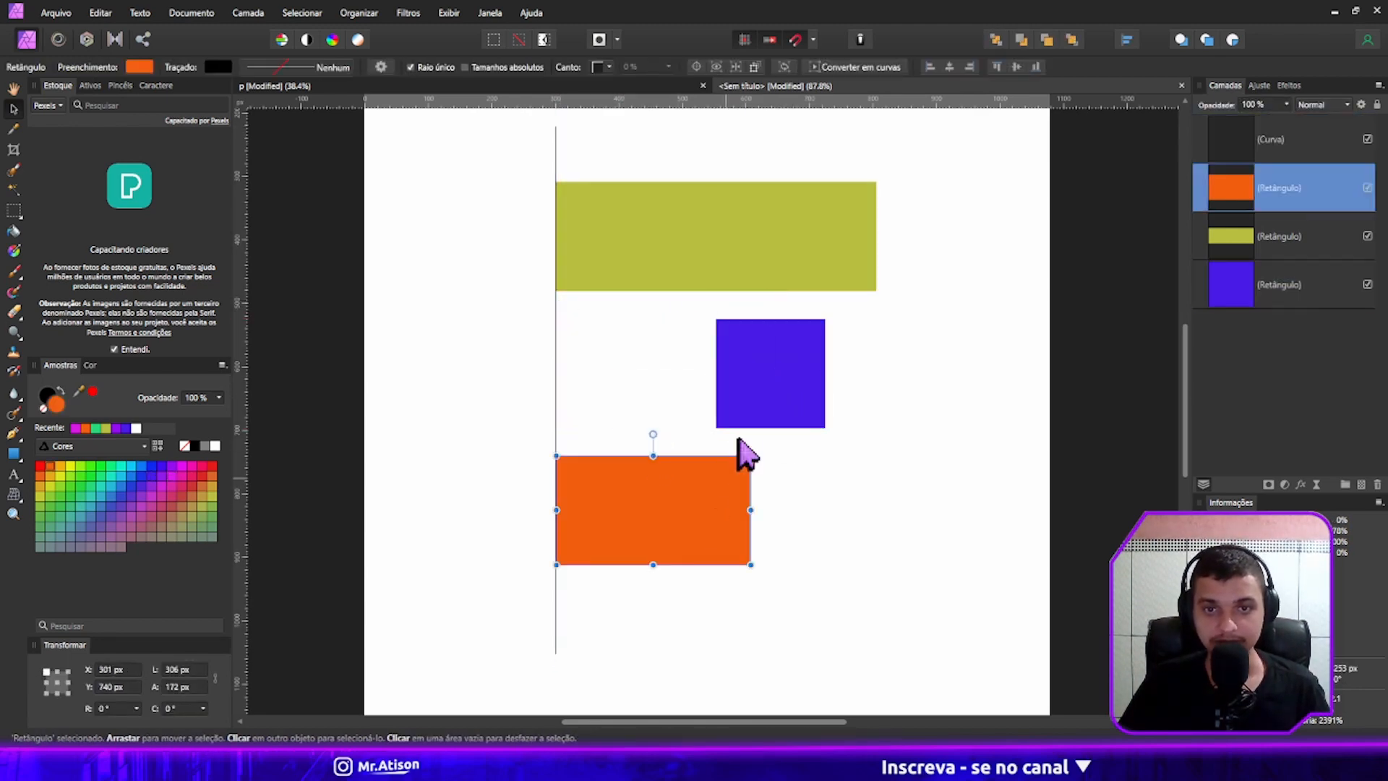
left_click(771, 266)
left_click_drag(771, 267, 826, 266)
left_click(672, 512, "shift")
left_click(670, 509)
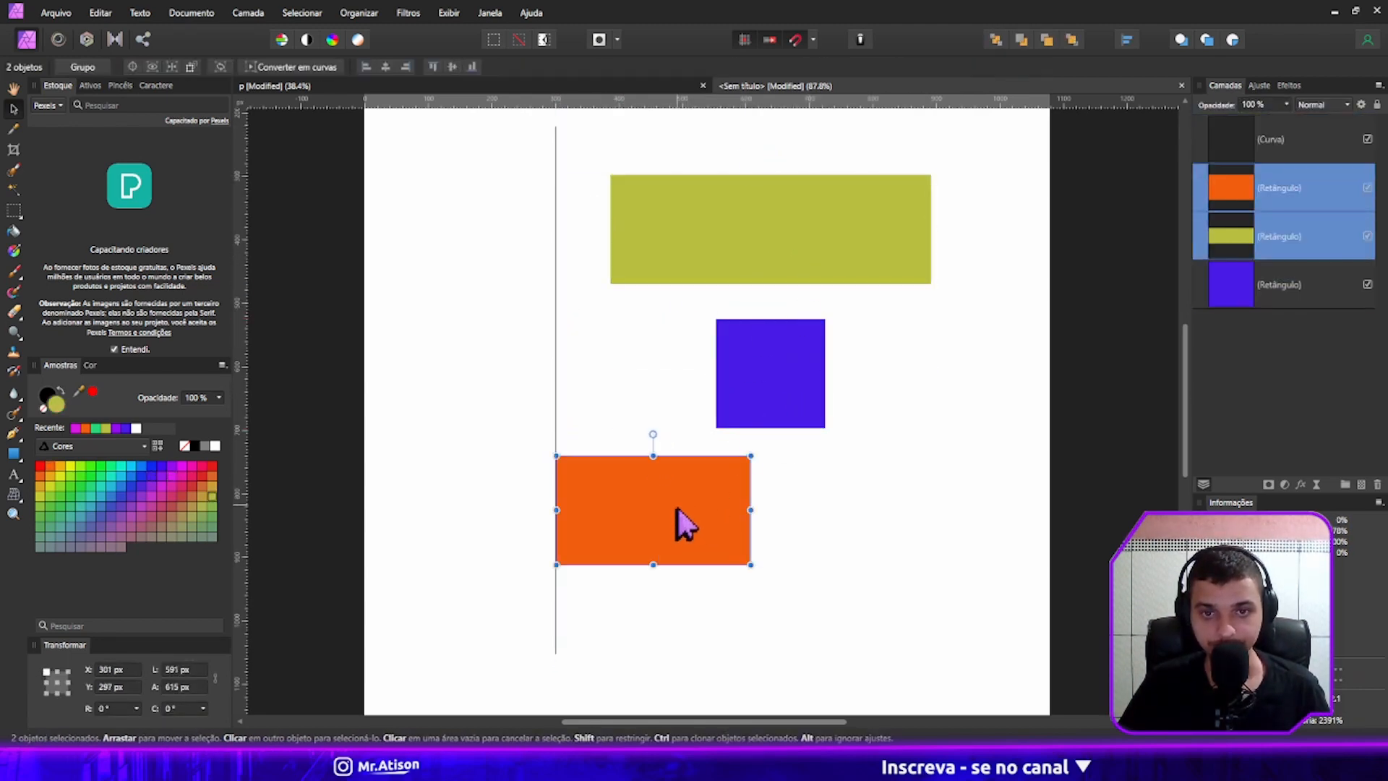
left_click_drag(673, 510, 773, 514)
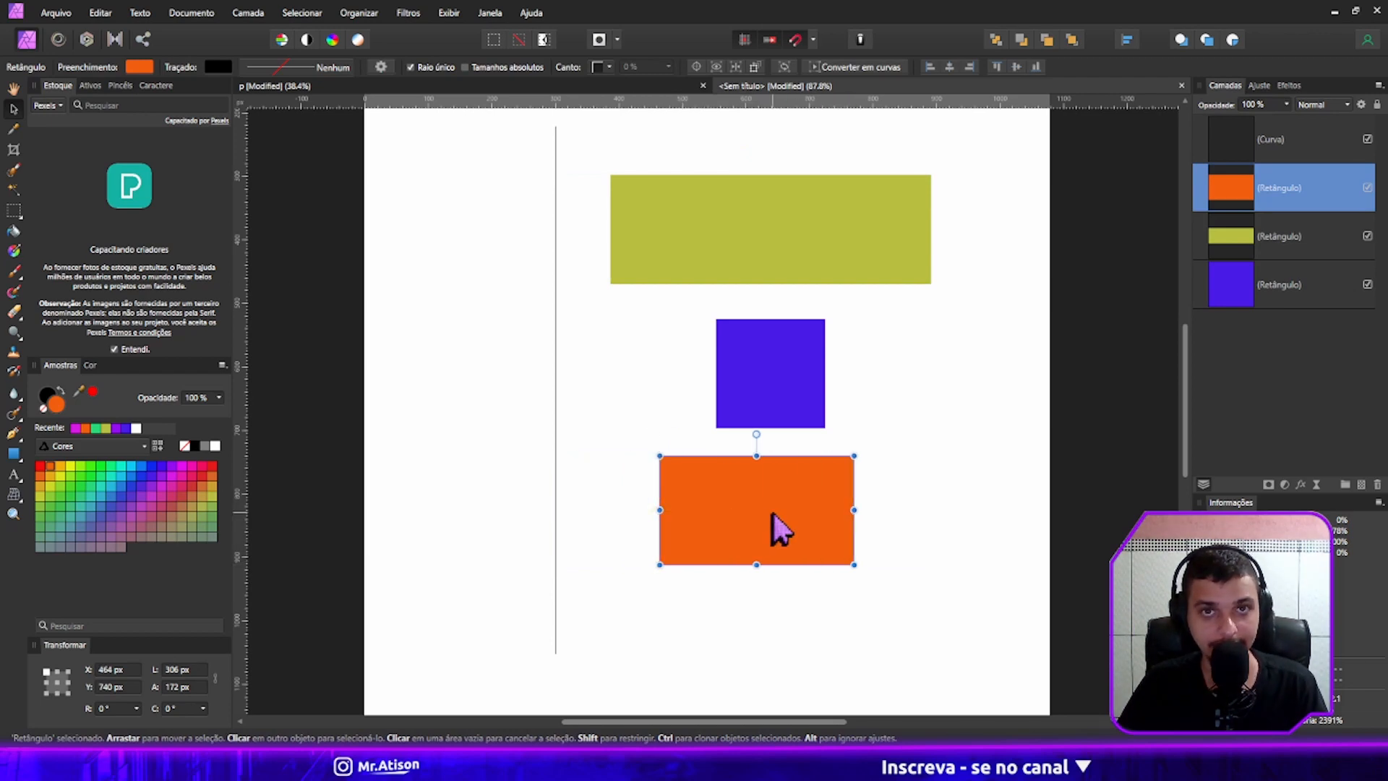
Move the olive bar back flush against the vertical line at X 301 px and delete the line.
left_click(731, 239)
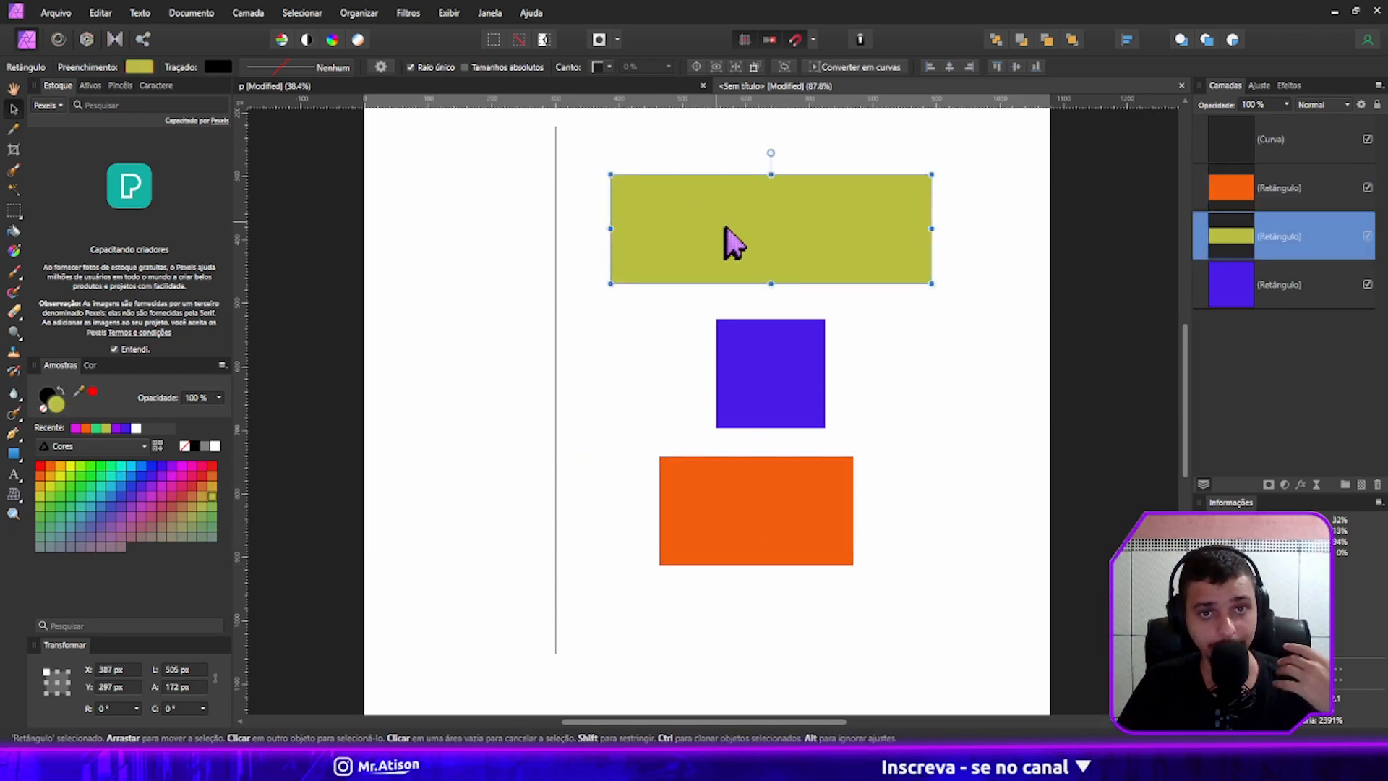
left_click_drag(730, 239, 671, 234)
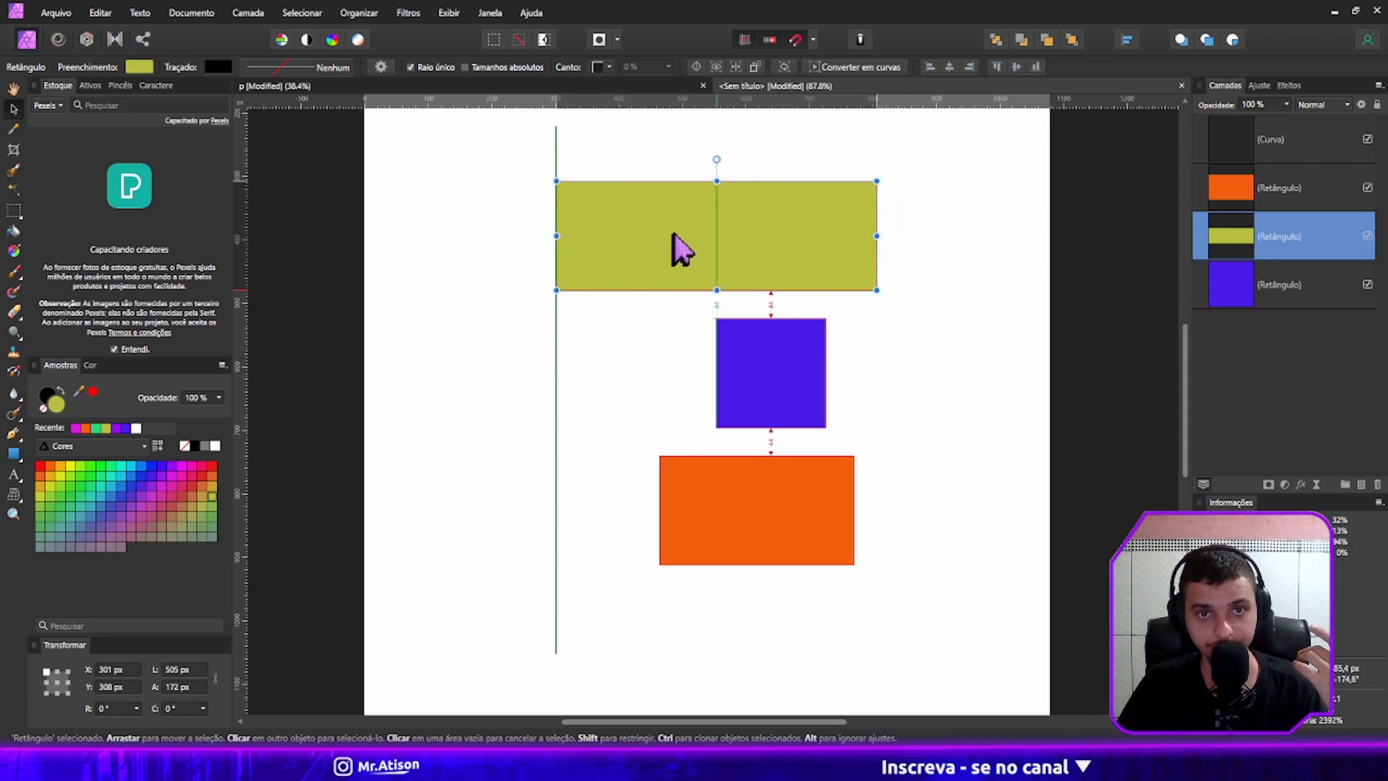
left_click(734, 339)
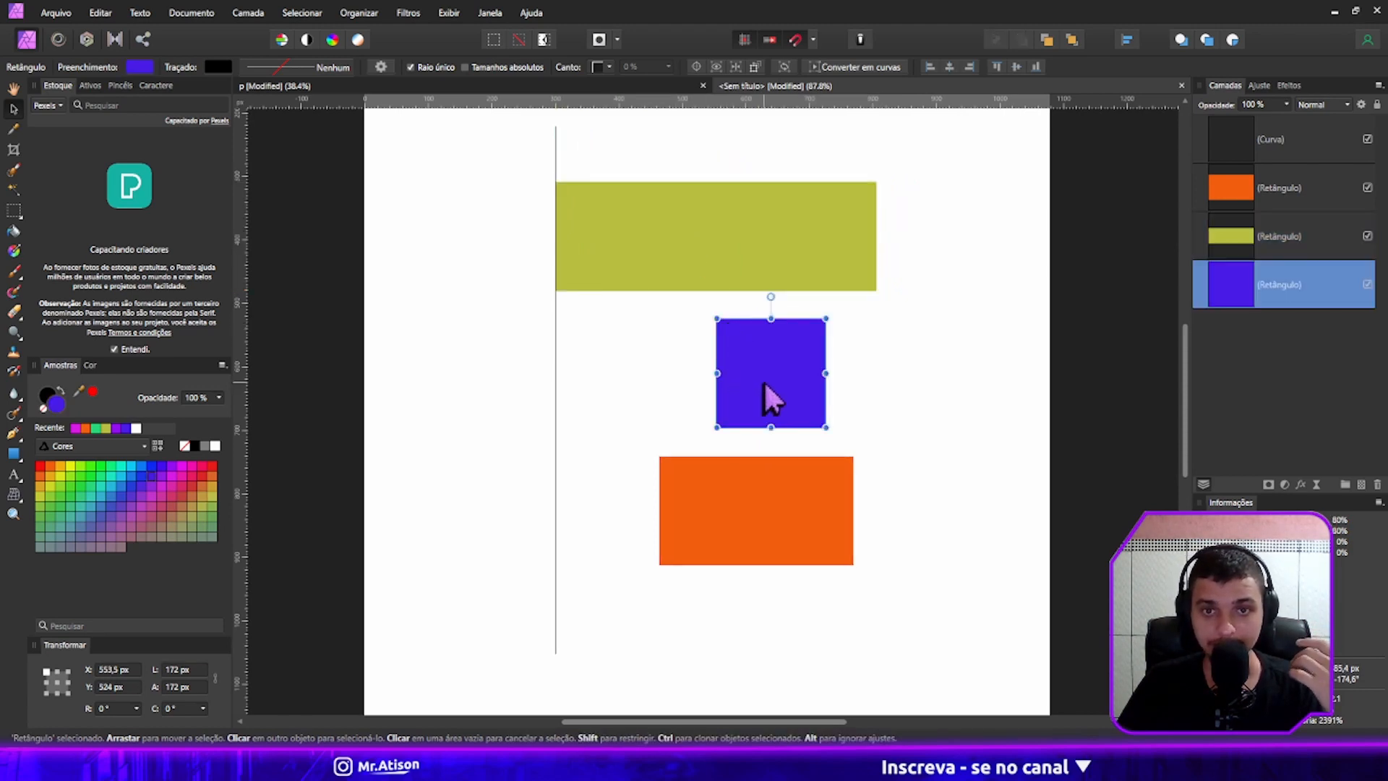
left_click(555, 390)
key("Delete")
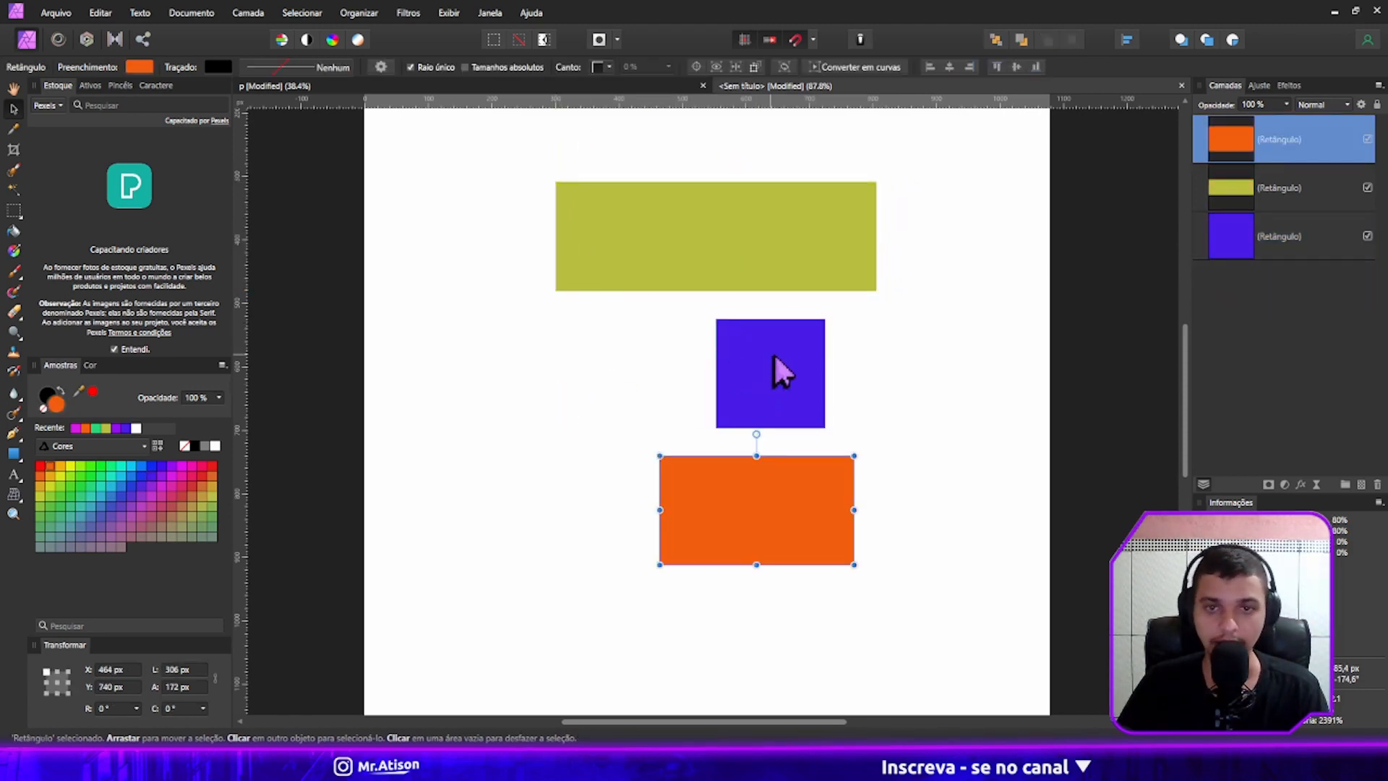
Move the blue square and the orange bar left to X 301 px, in line with the olive bar's left edge.
left_click(766, 381)
left_click_drag(766, 381, 612, 378)
left_click_drag(605, 377, 611, 373)
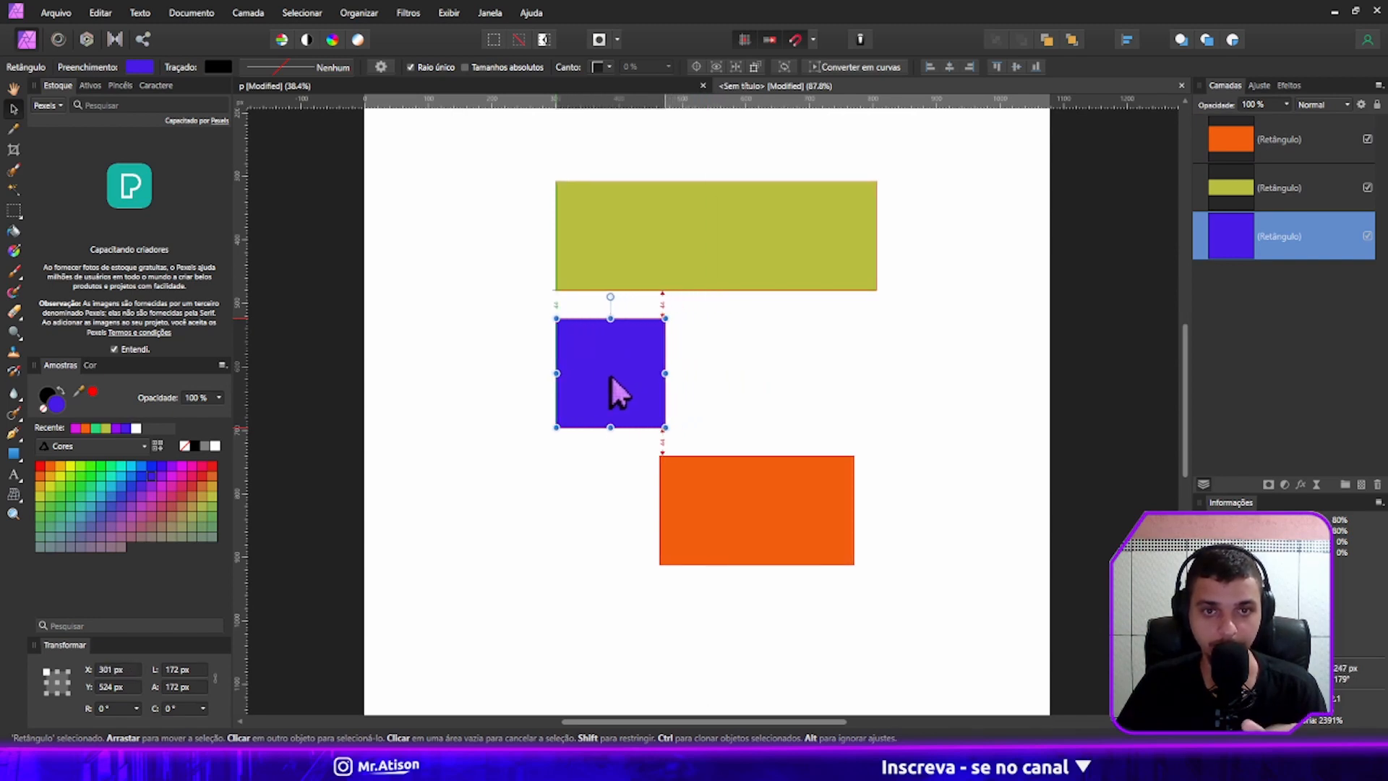
left_click_drag(609, 376, 610, 374)
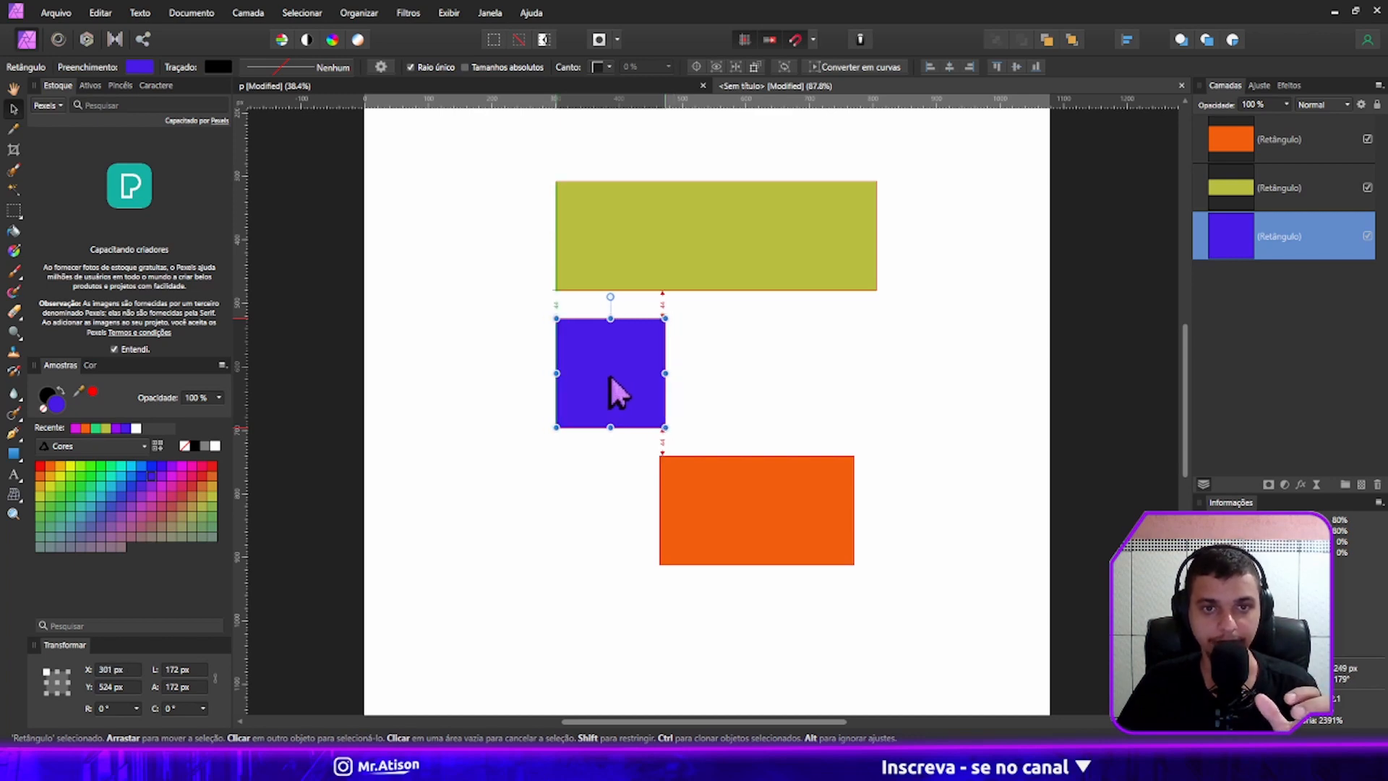
left_click(736, 514)
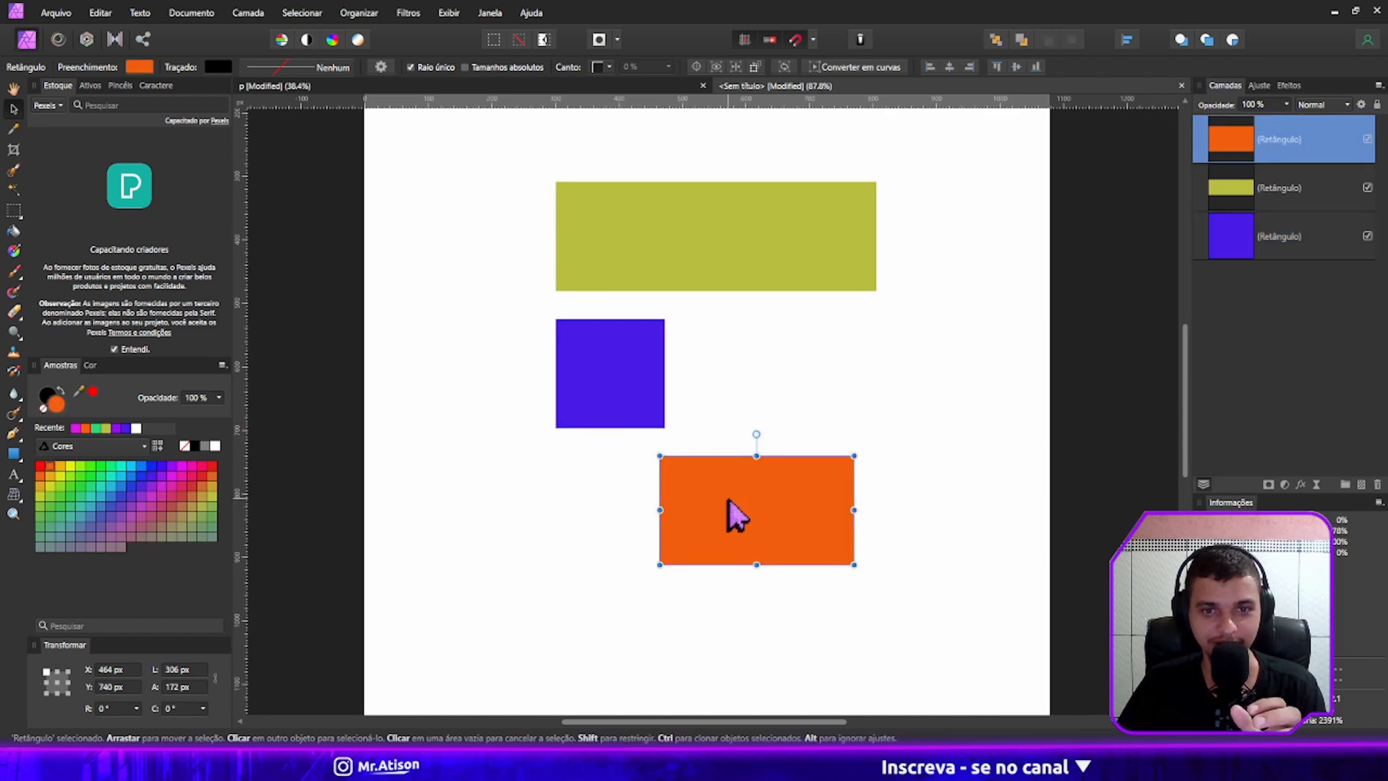
left_click_drag(735, 515, 626, 498)
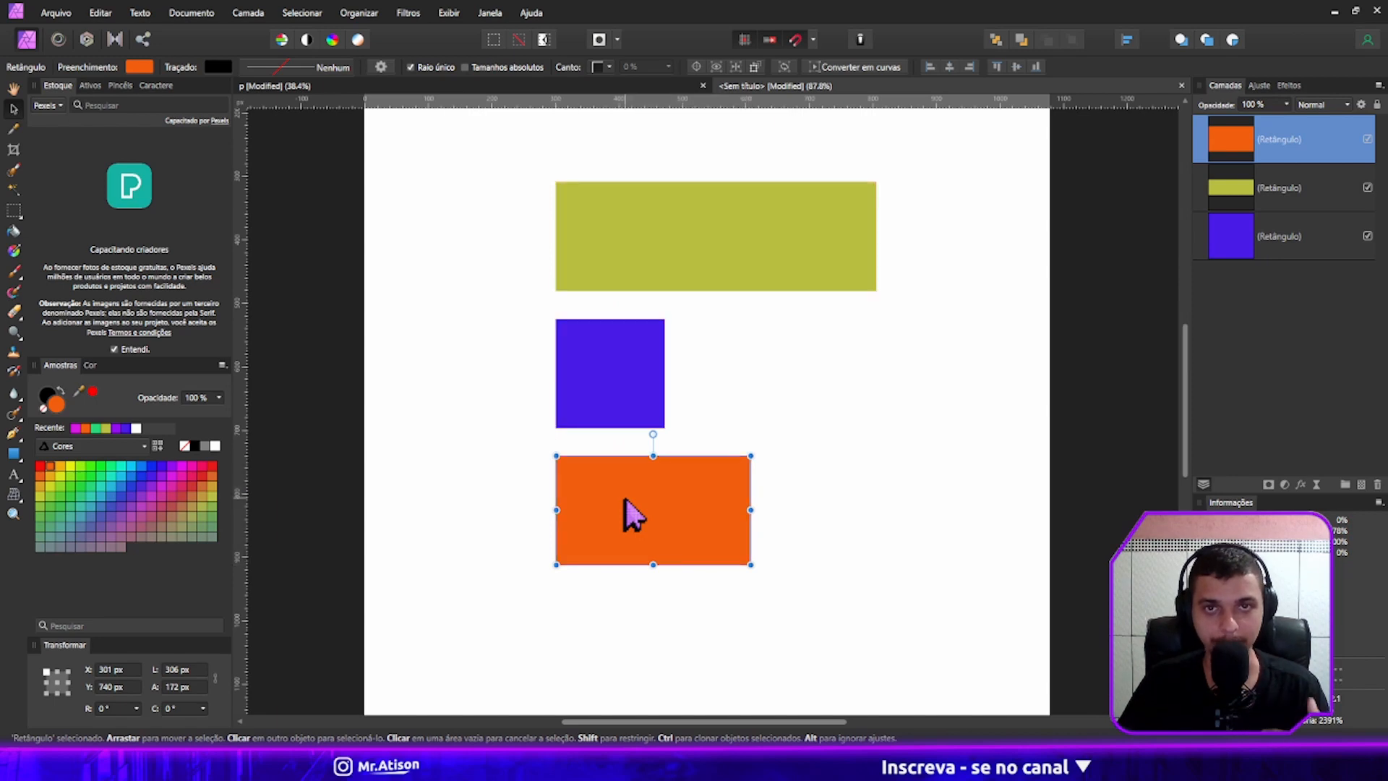
Nudge the orange bar slightly down to Y 752 px, keeping its left edge aligned with the blue square.
left_click(629, 400)
left_click(657, 484)
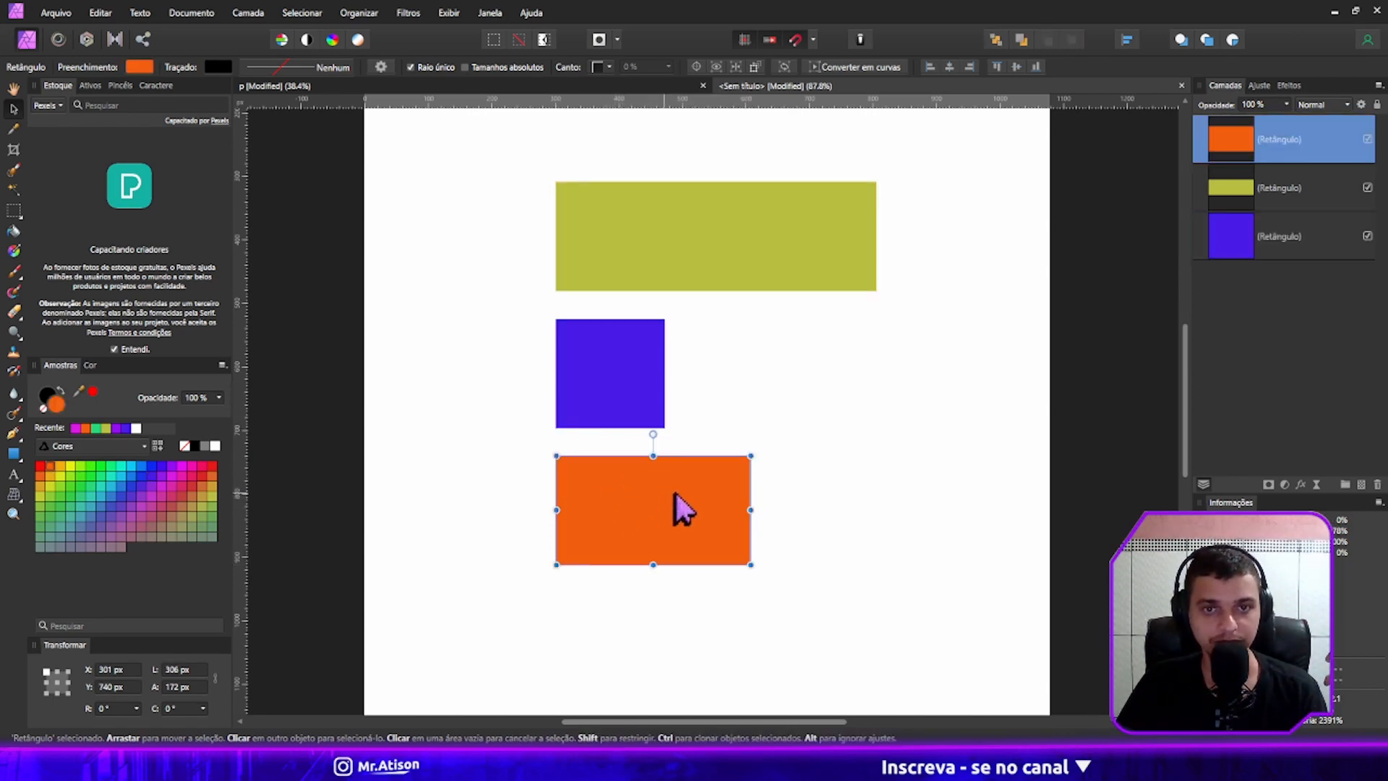
mouse_move(677, 507)
left_mouse_down()
mouse_move(751, 522)
mouse_move(656, 520)
mouse_move(672, 514)
left_mouse_up()
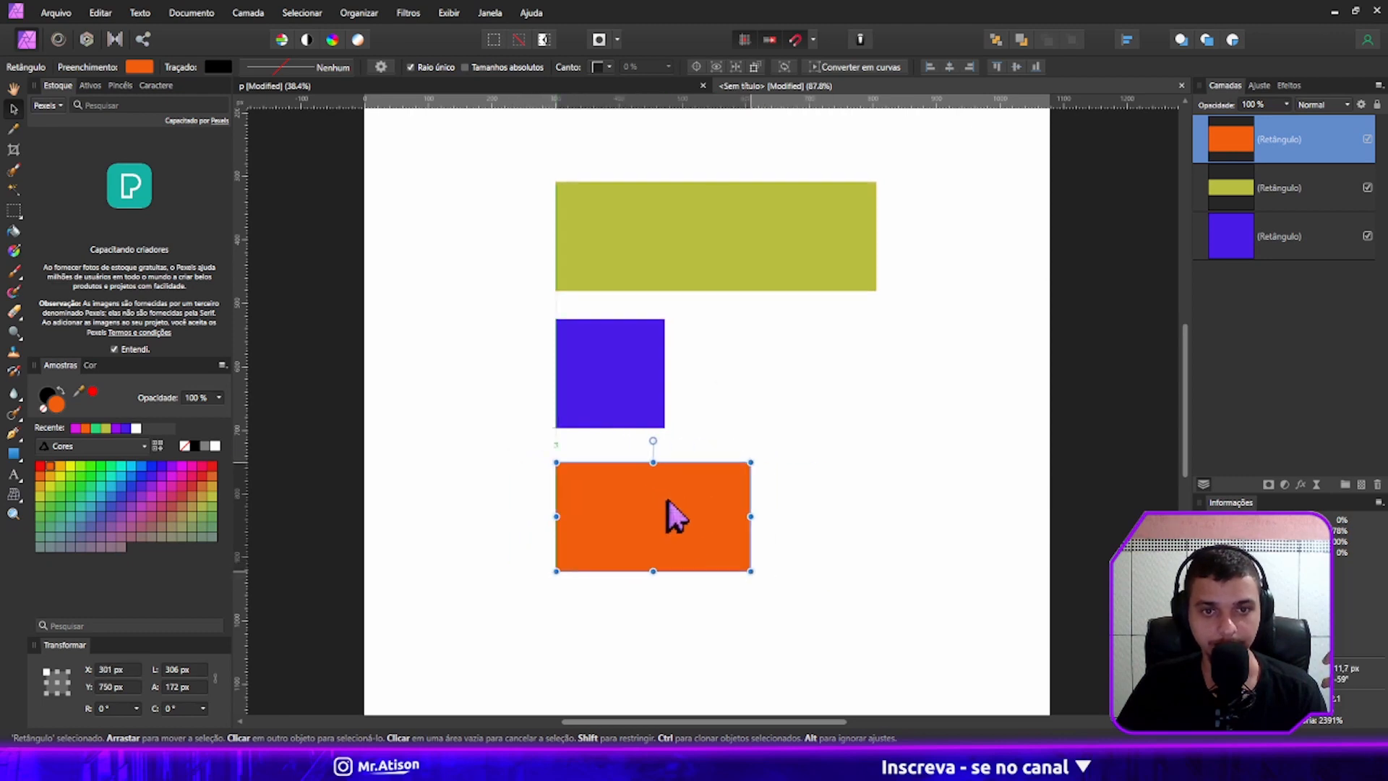
left_click(938, 417)
left_click(610, 383)
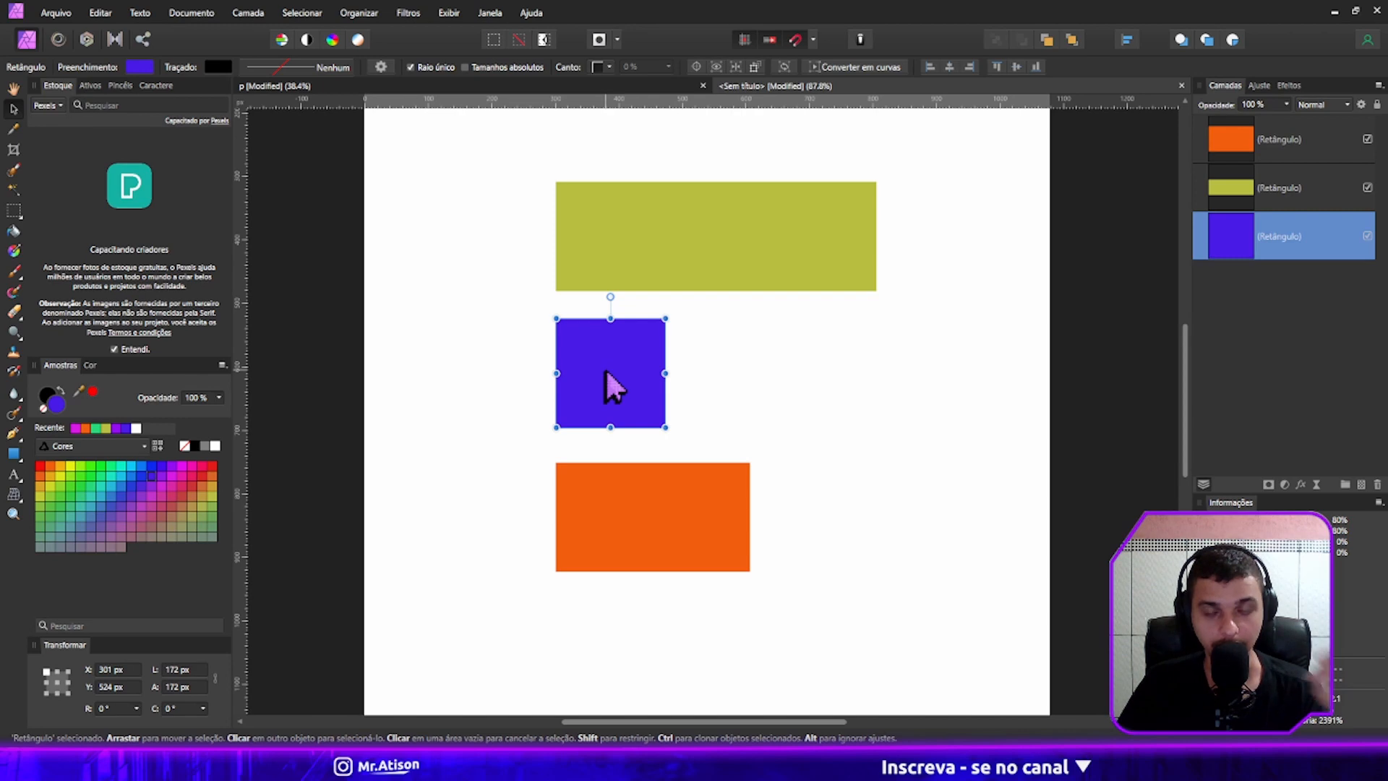
left_click(650, 506)
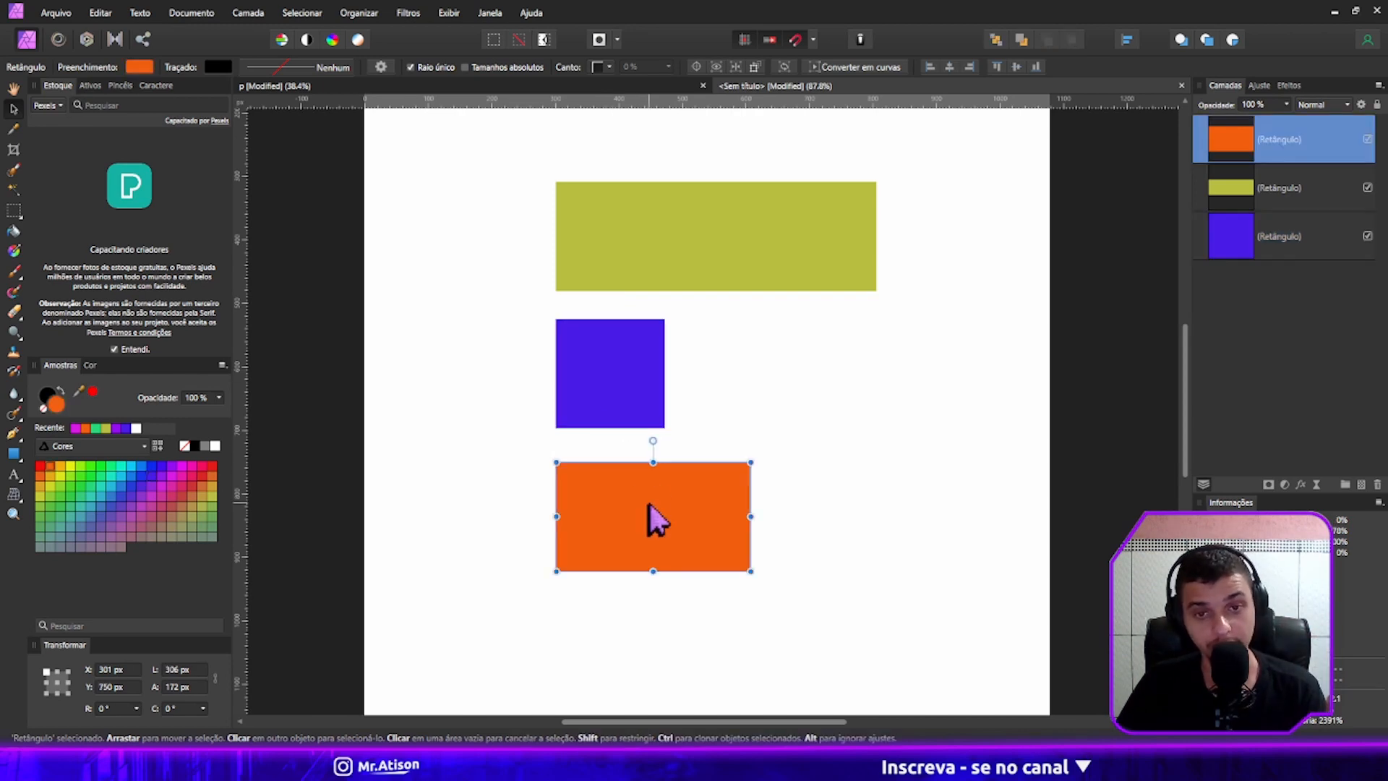
left_click_drag(649, 506, 650, 506)
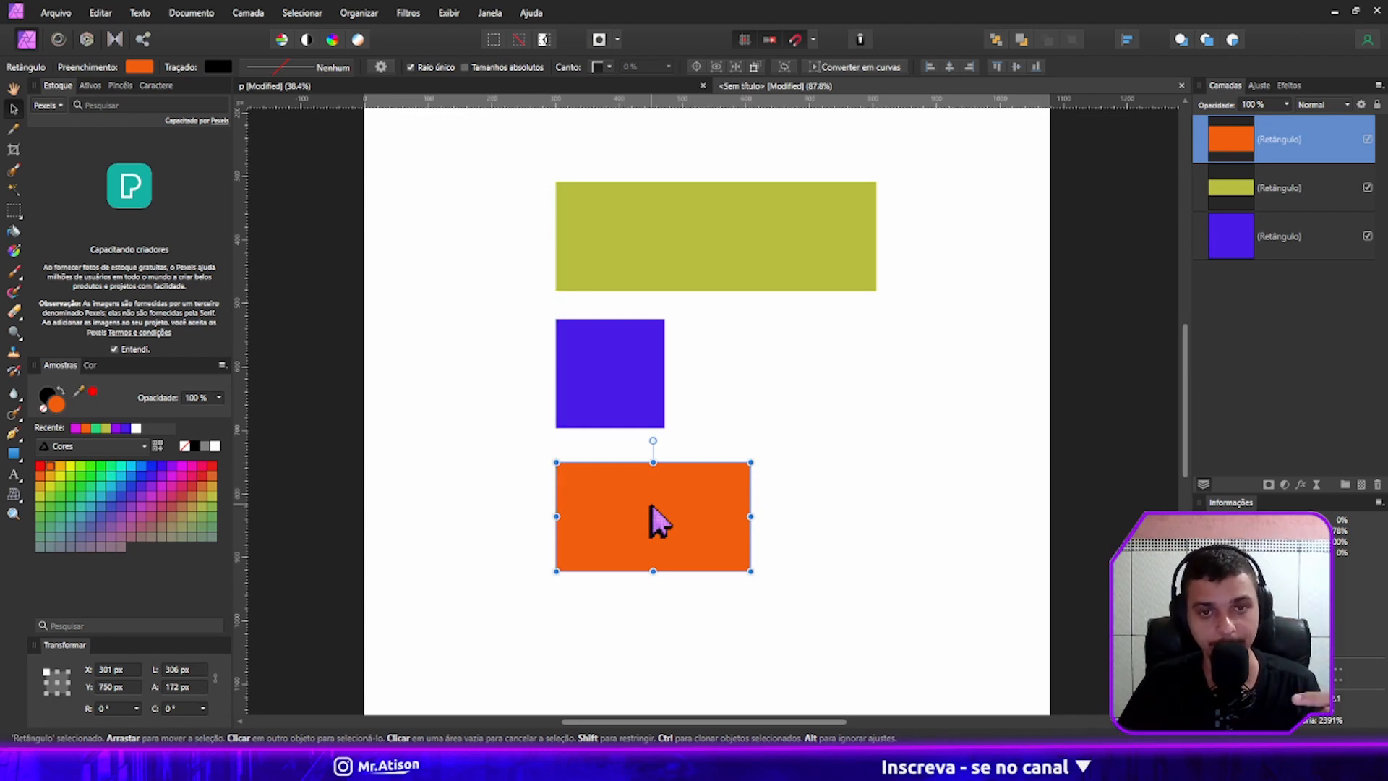
left_click(645, 374)
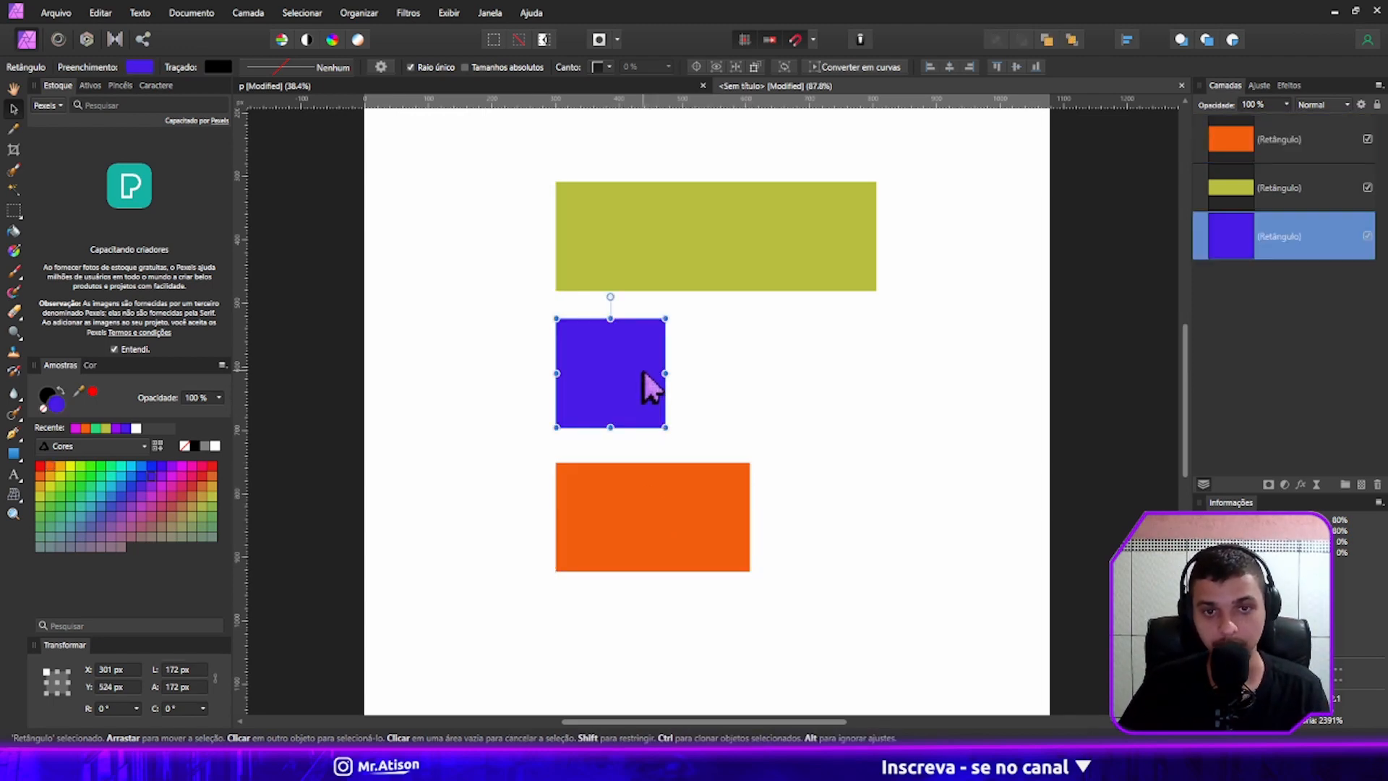
left_click(636, 489)
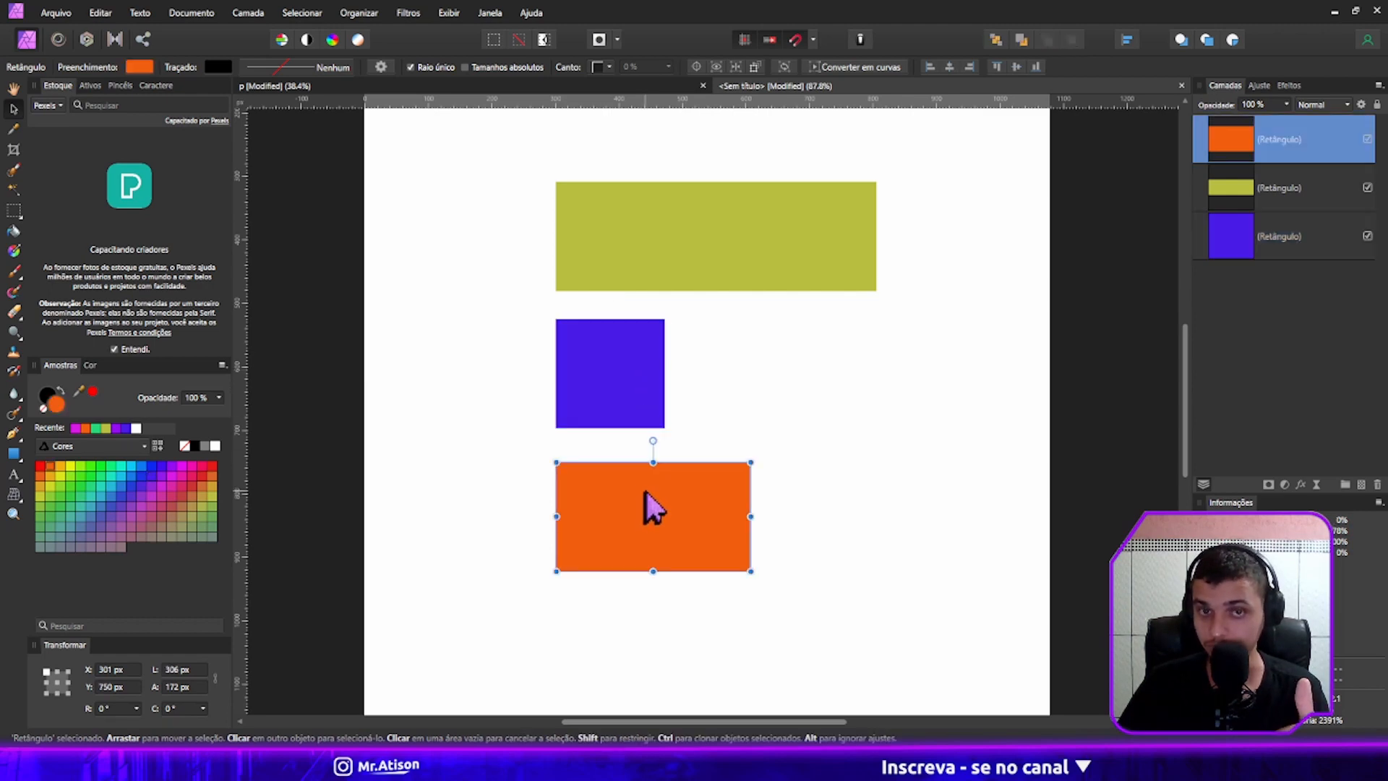
mouse_move(641, 492)
left_mouse_down()
mouse_move(666, 493)
mouse_move(620, 490)
mouse_move(639, 491)
left_mouse_up()
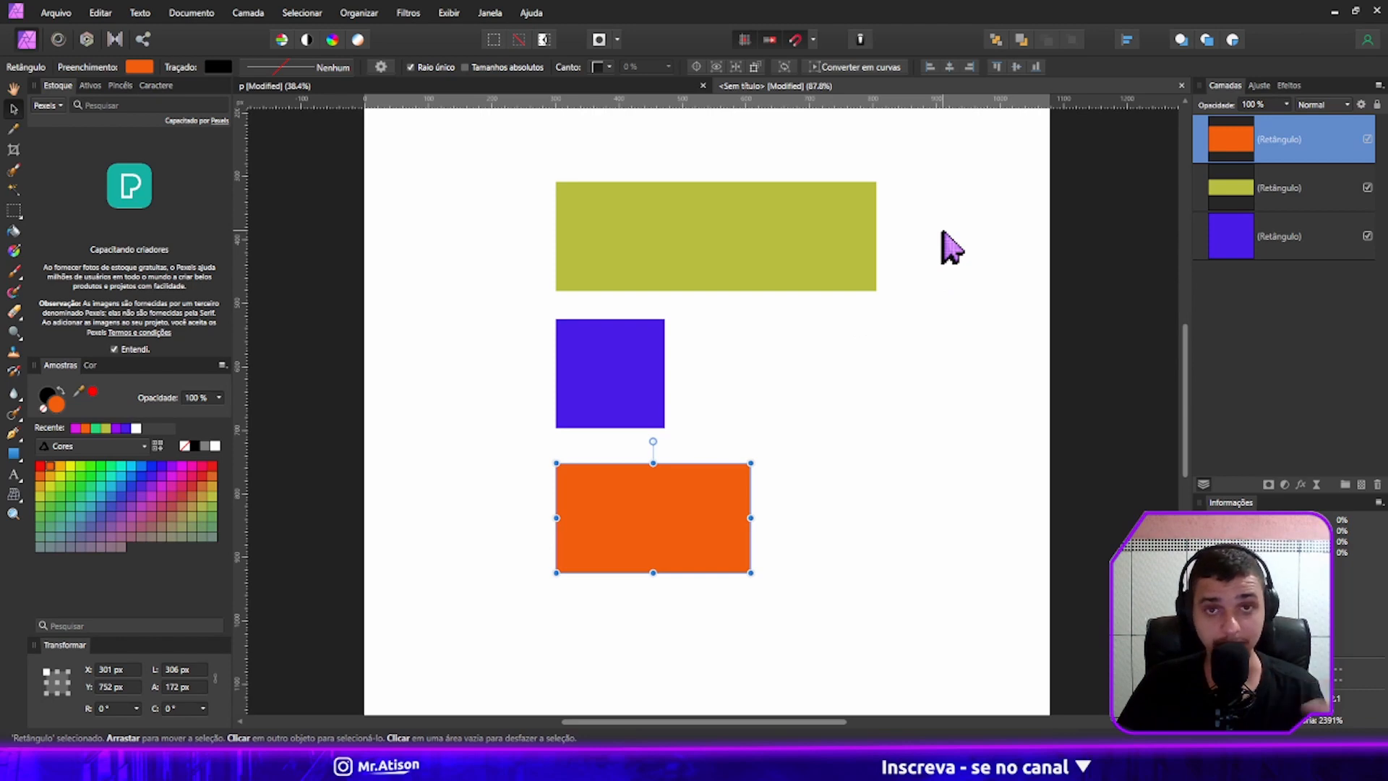
Move the blue square and the orange bar down and to the right, out of line with the olive bar.
left_click_drag(570, 375, 793, 439)
left_click_drag(652, 510, 750, 551)
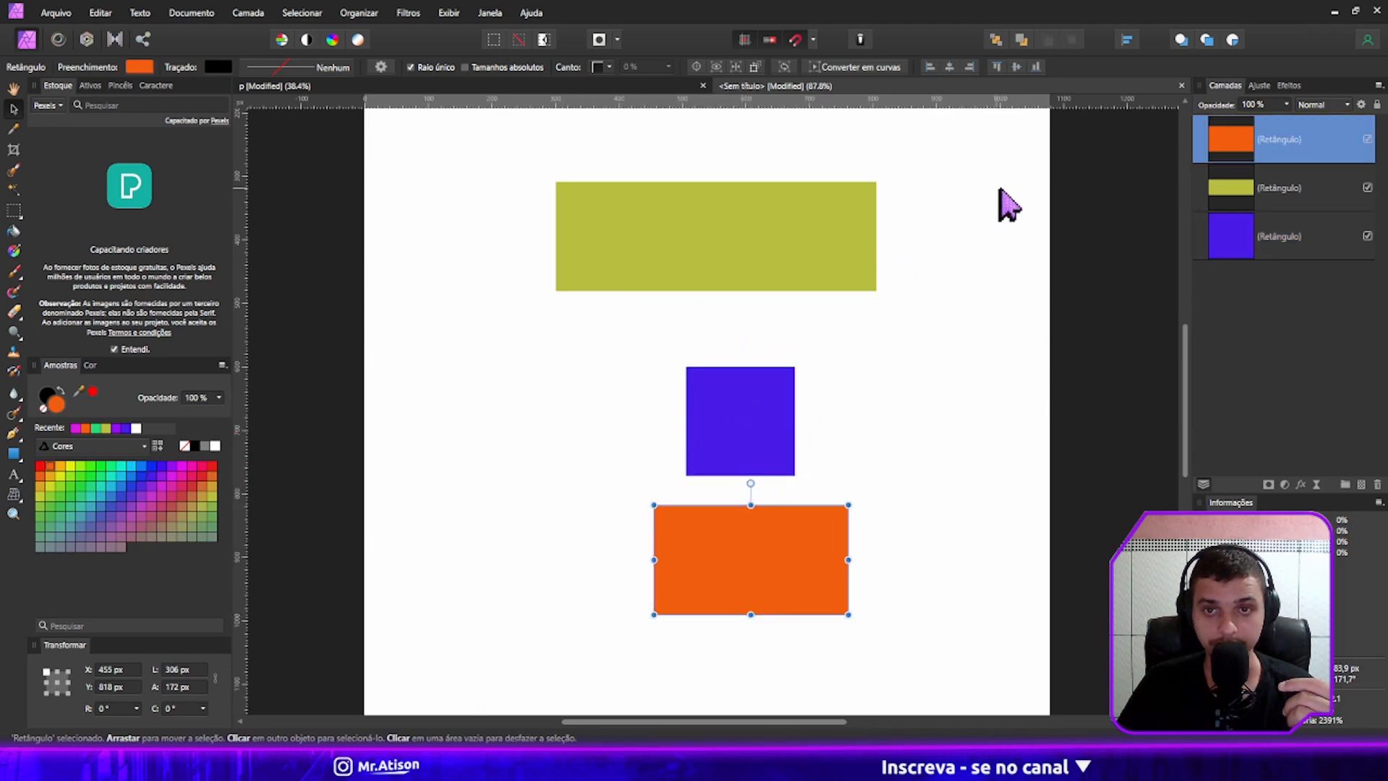
Select all three shapes and align their left edges horizontally to the last selected object.
left_click_drag(1000, 188, 513, 557)
left_click_drag(1002, 146, 399, 690)
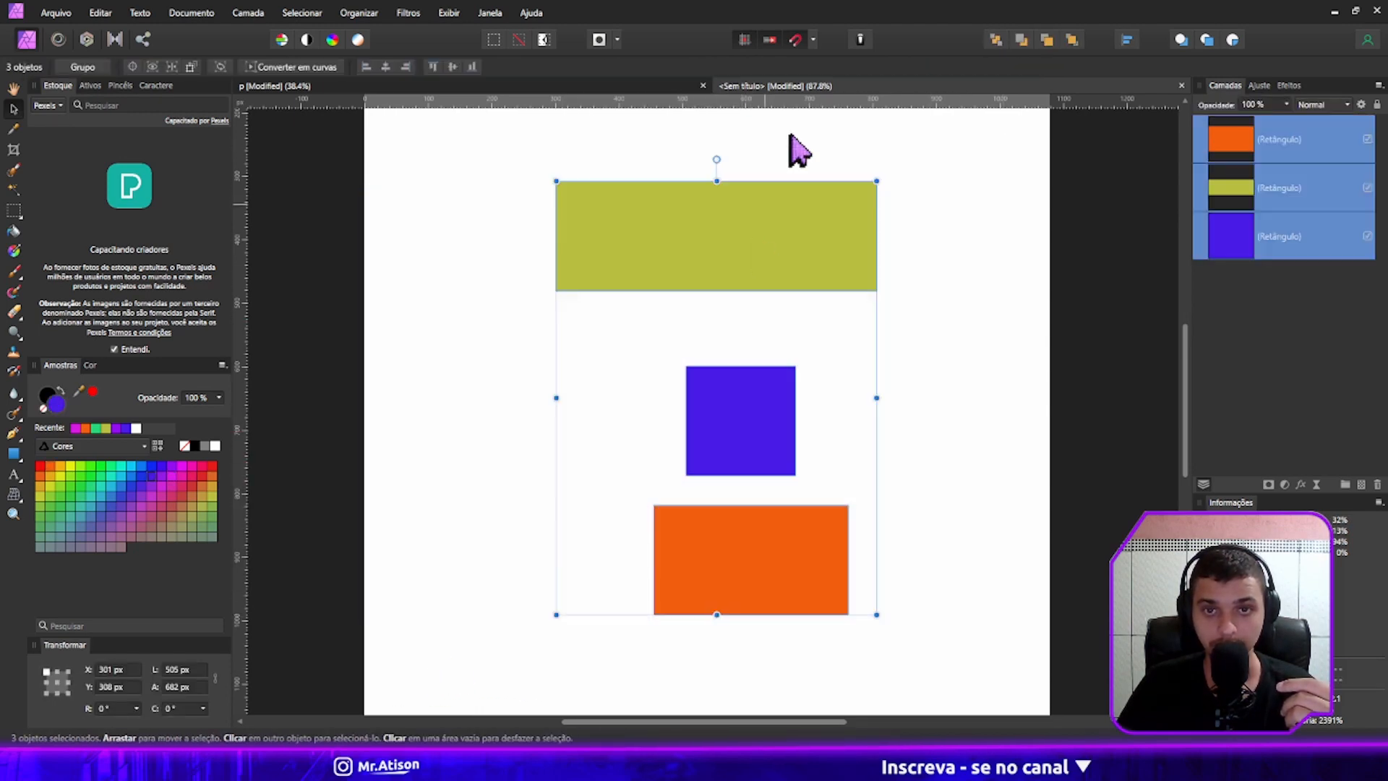
left_click(1128, 39)
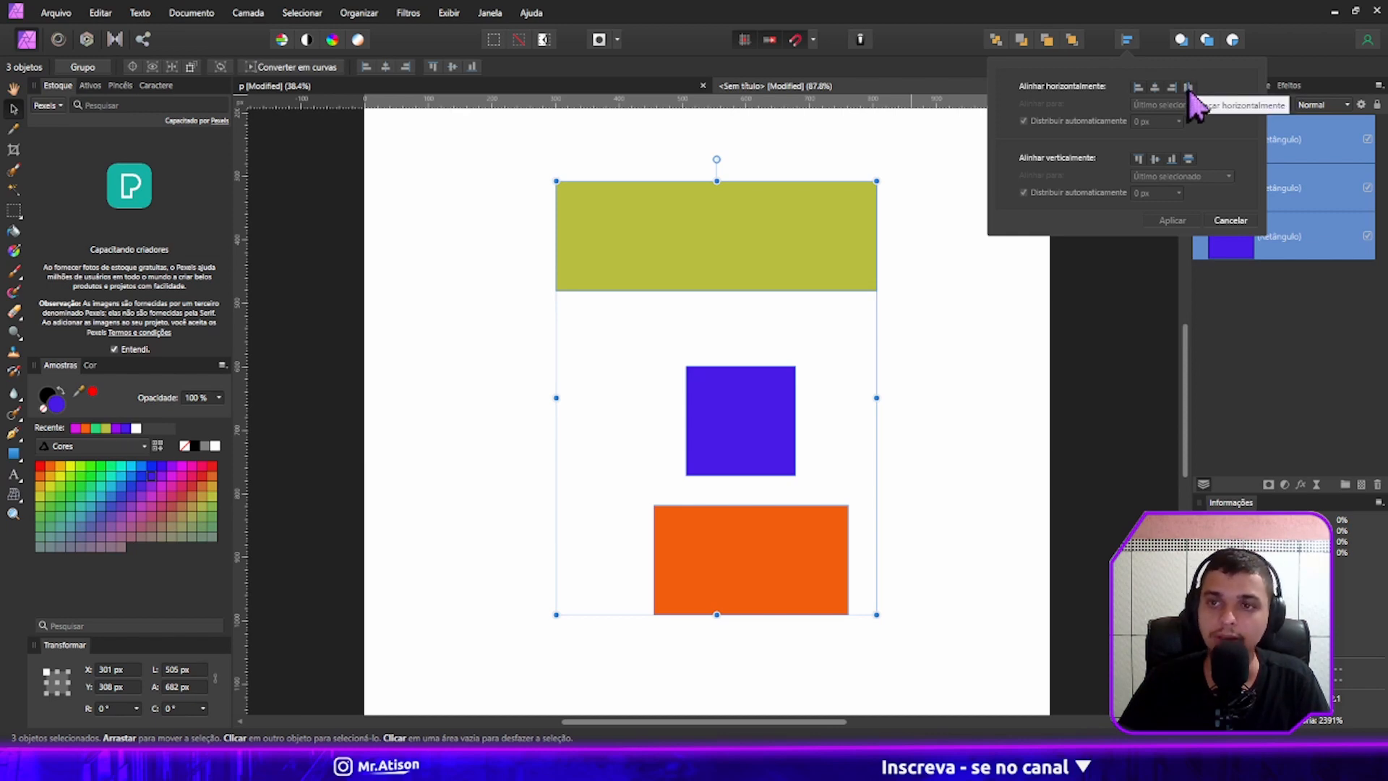
left_click(1141, 89)
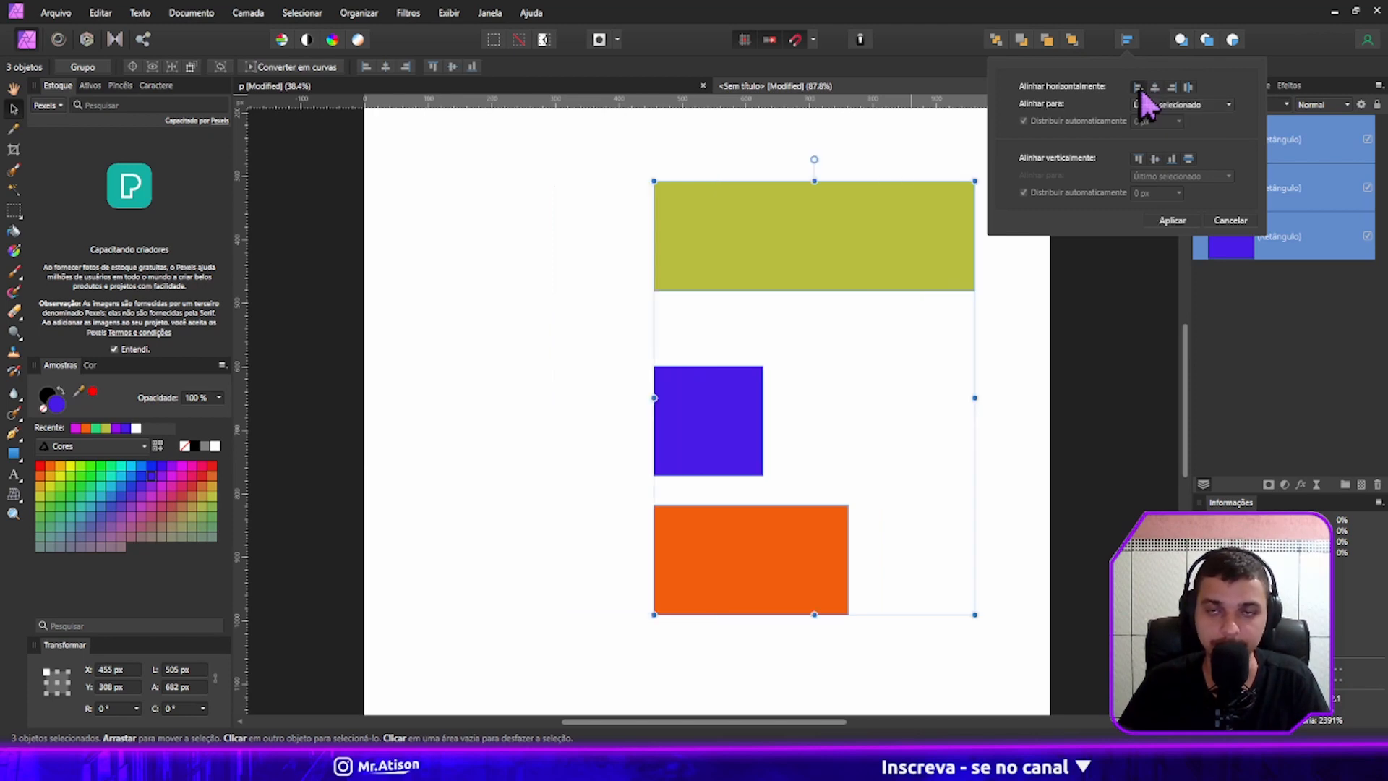
Try centre alignment, right alignment and horizontal distribution on the three selected shapes.
left_click(1155, 88)
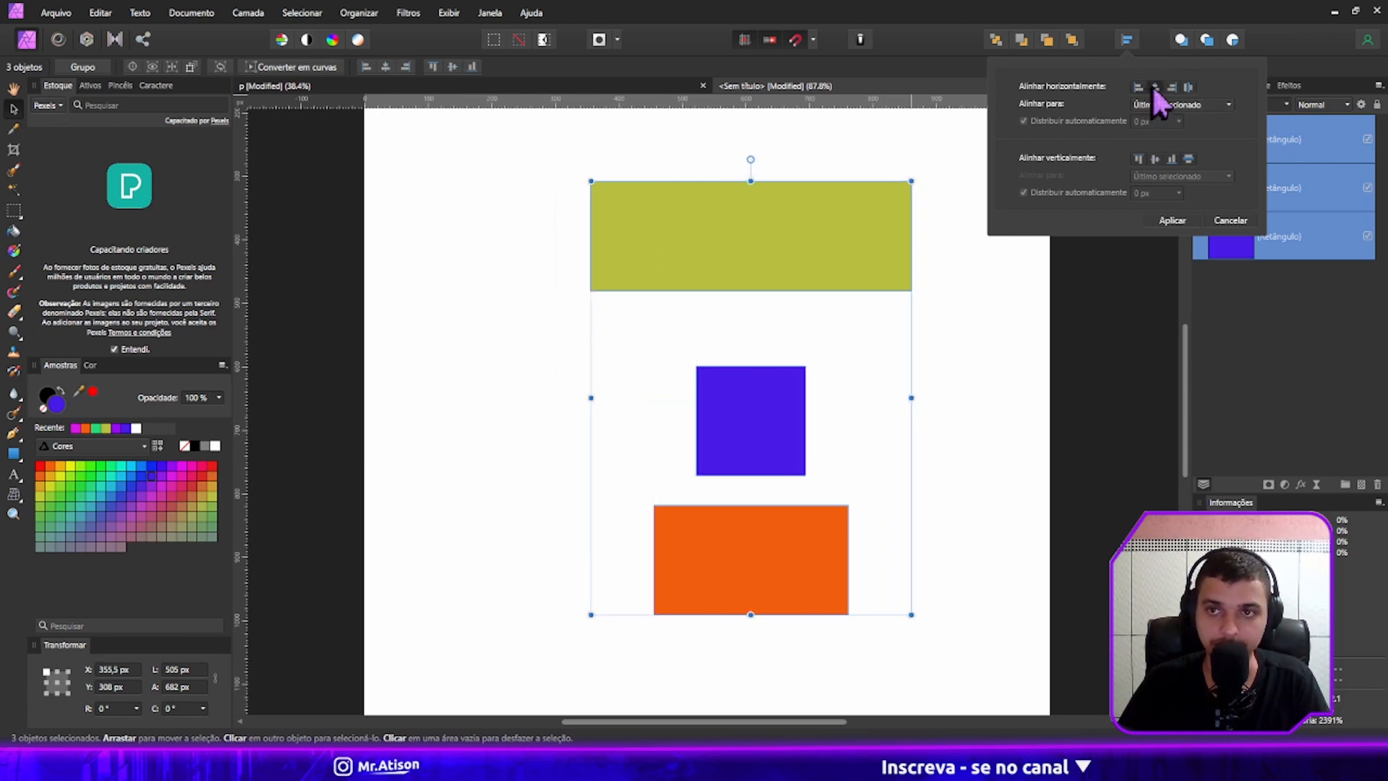
left_click(1172, 88)
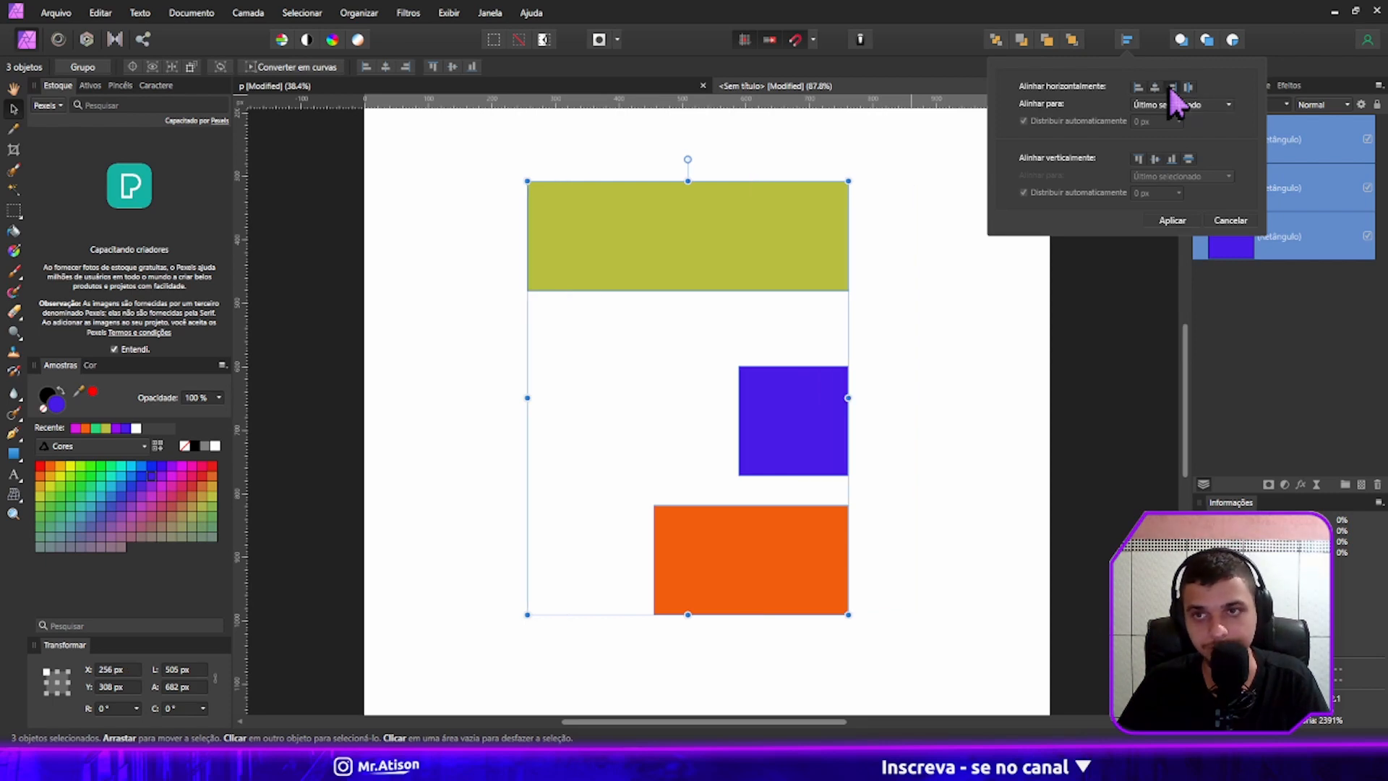
left_click(1188, 87)
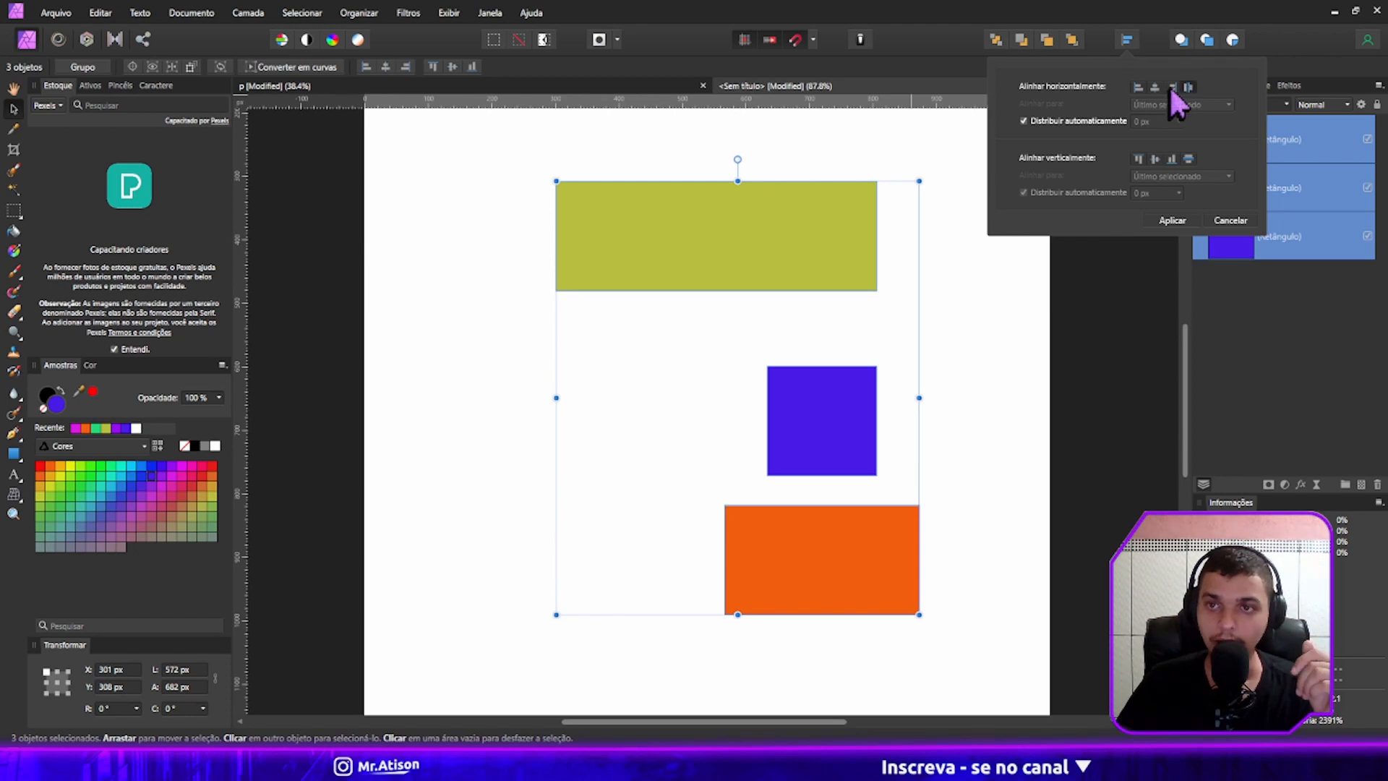
Left-align the three shapes to the last selected object, look through the alignment reference options, and clear the selection.
left_click(1137, 87)
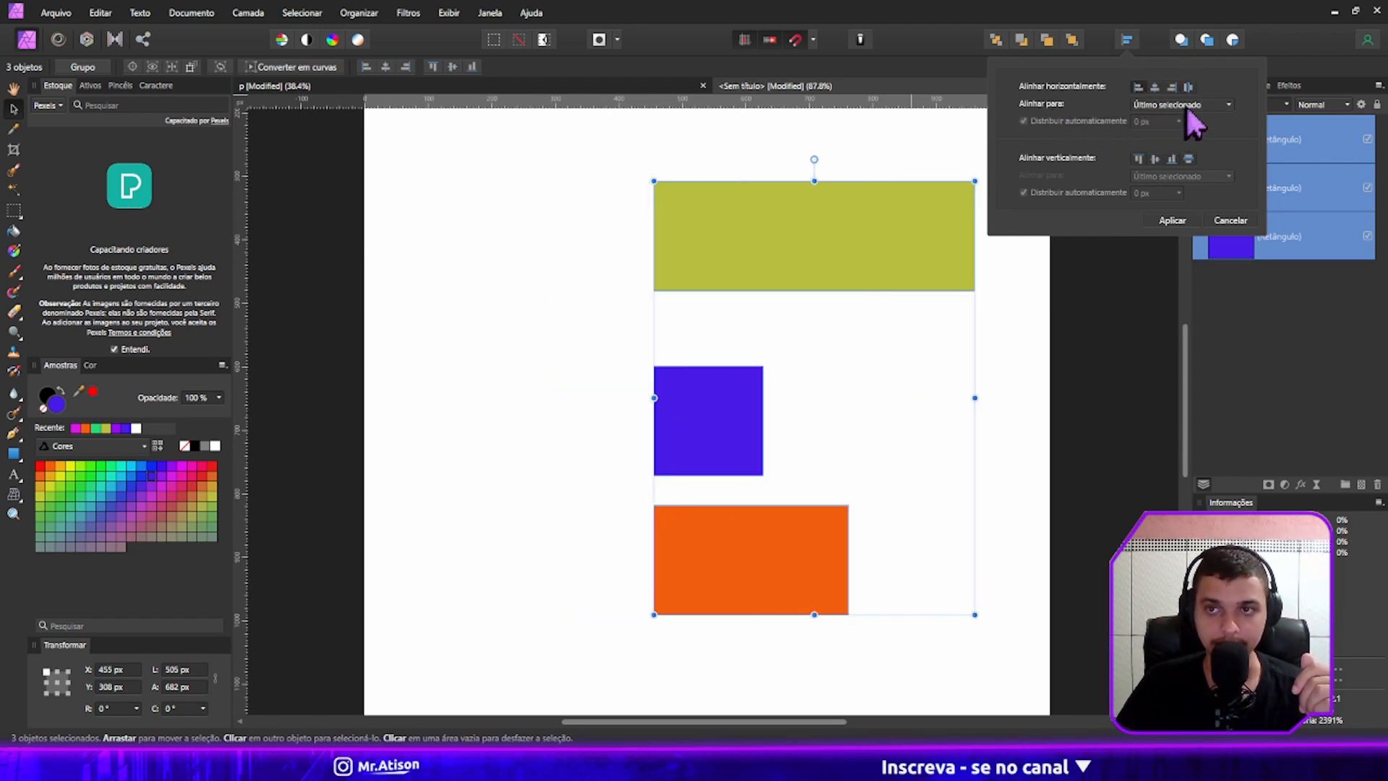
left_click(1228, 104)
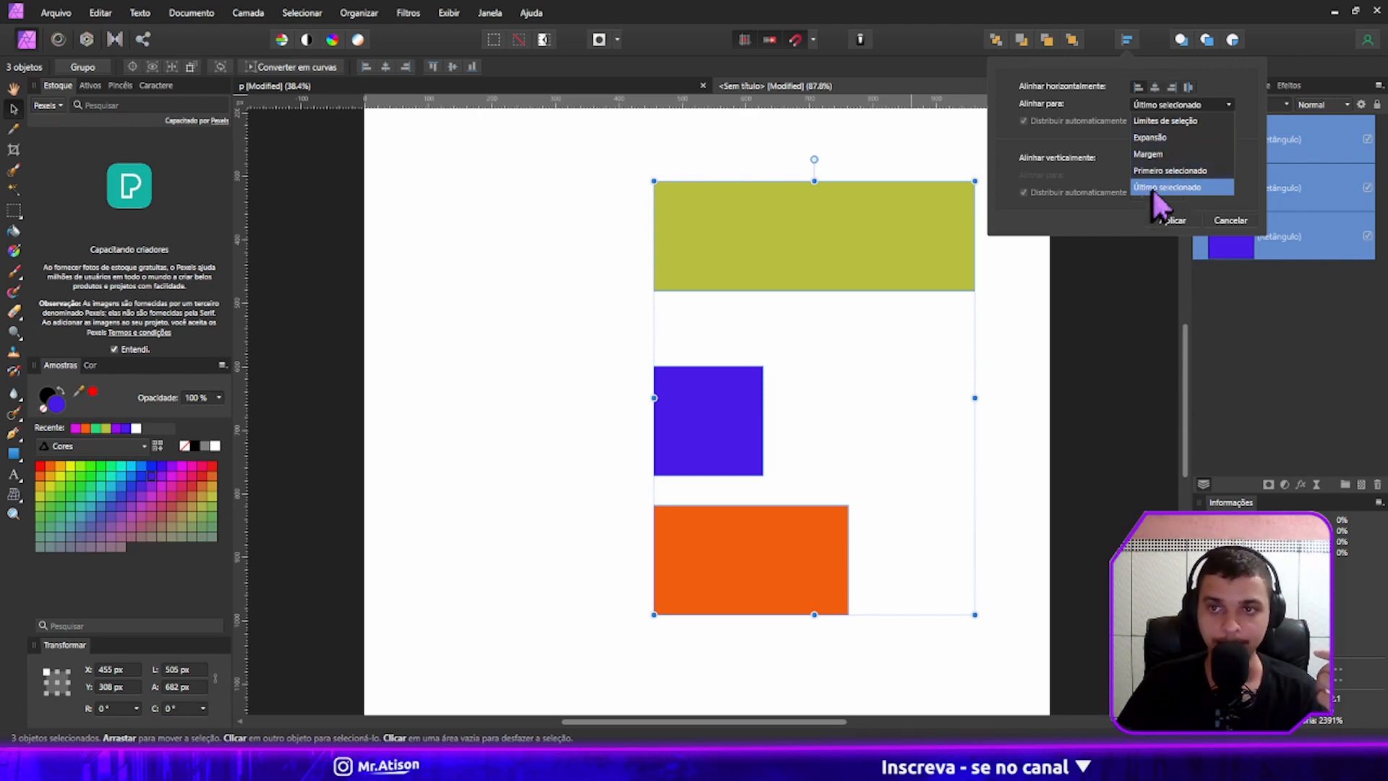
left_click(929, 334)
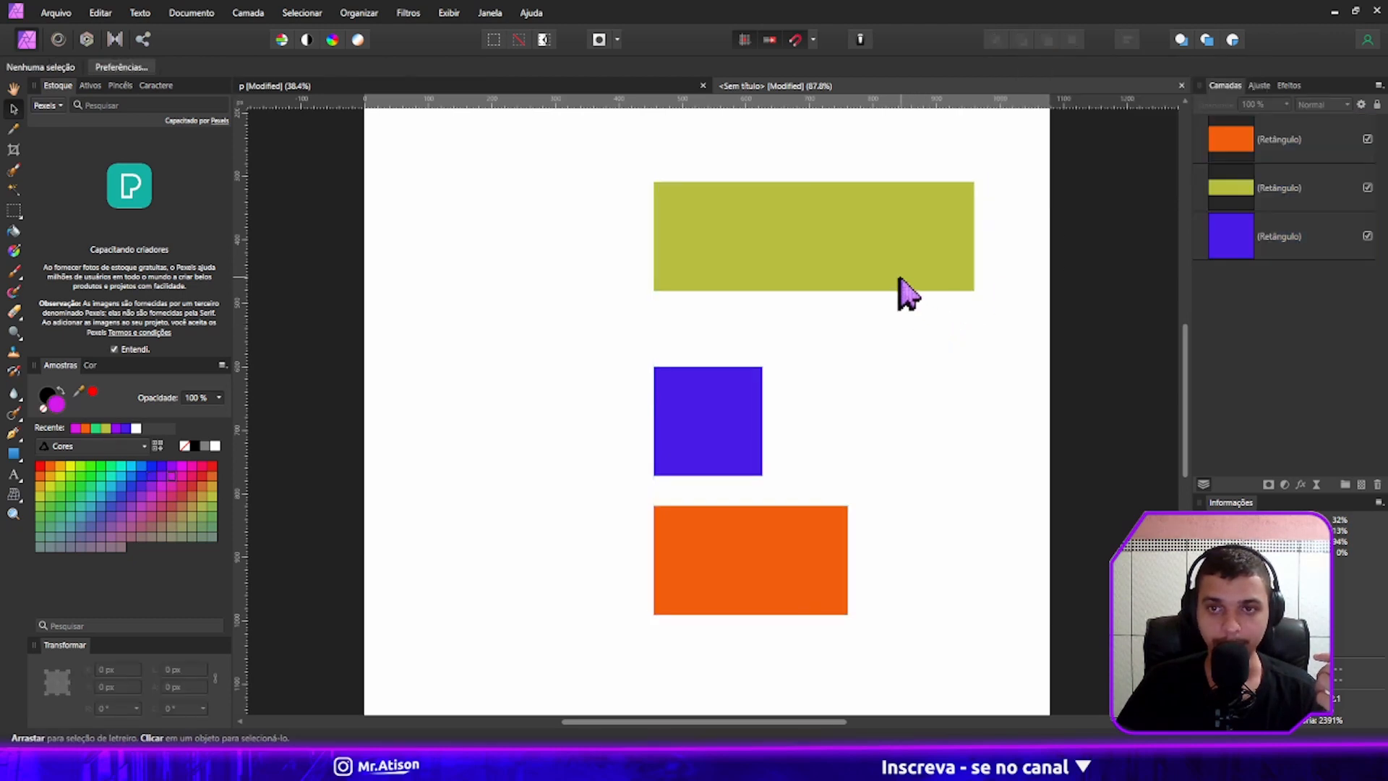
Move the olive bar down closer to the blue square, and shift all three shapes together left to X 313 px.
left_click(867, 273)
left_click_drag(883, 264, 889, 291)
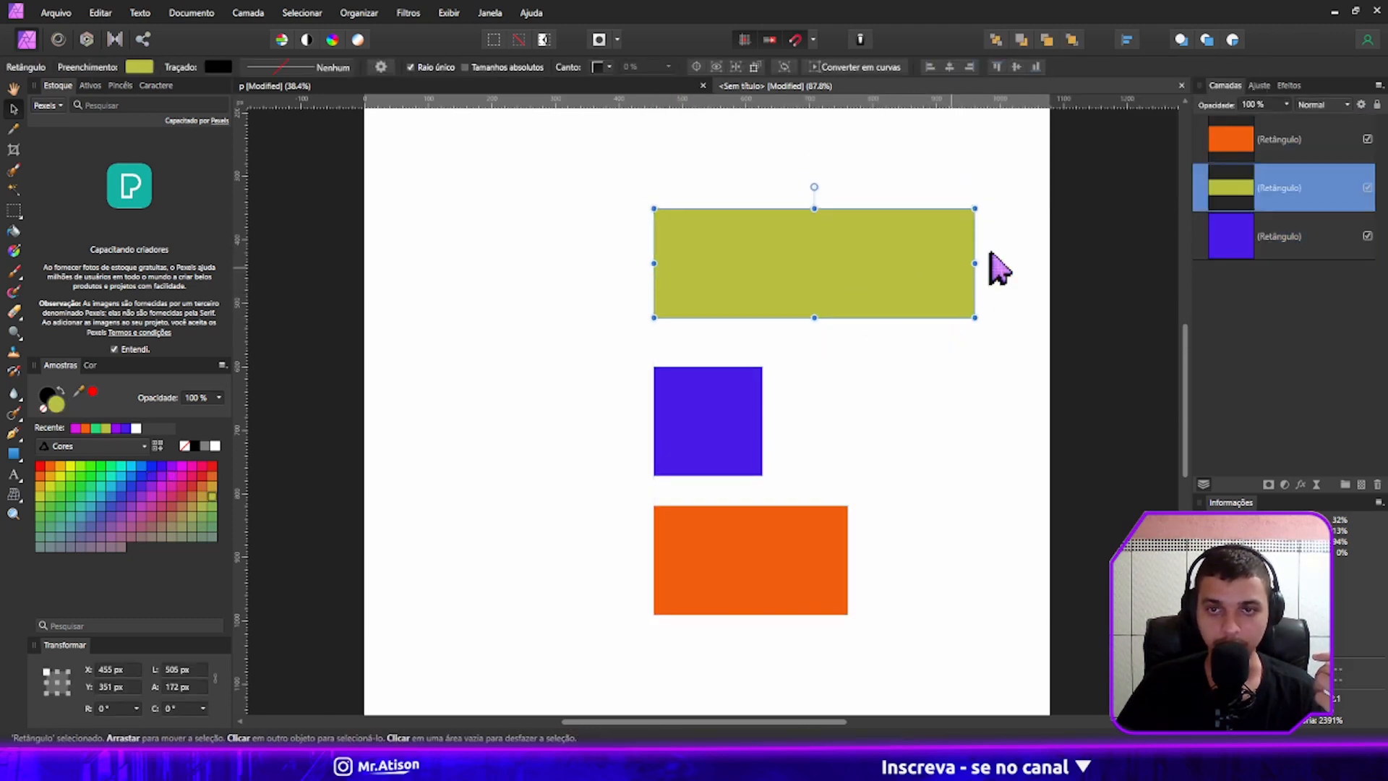
left_click_drag(1113, 171, 555, 656)
left_click_drag(684, 415, 594, 416)
Select all three shapes and try left-aligning them horizontally to the margin (Margem) and to the first selected object.
left_click(991, 361)
left_click_drag(1002, 169, 490, 643)
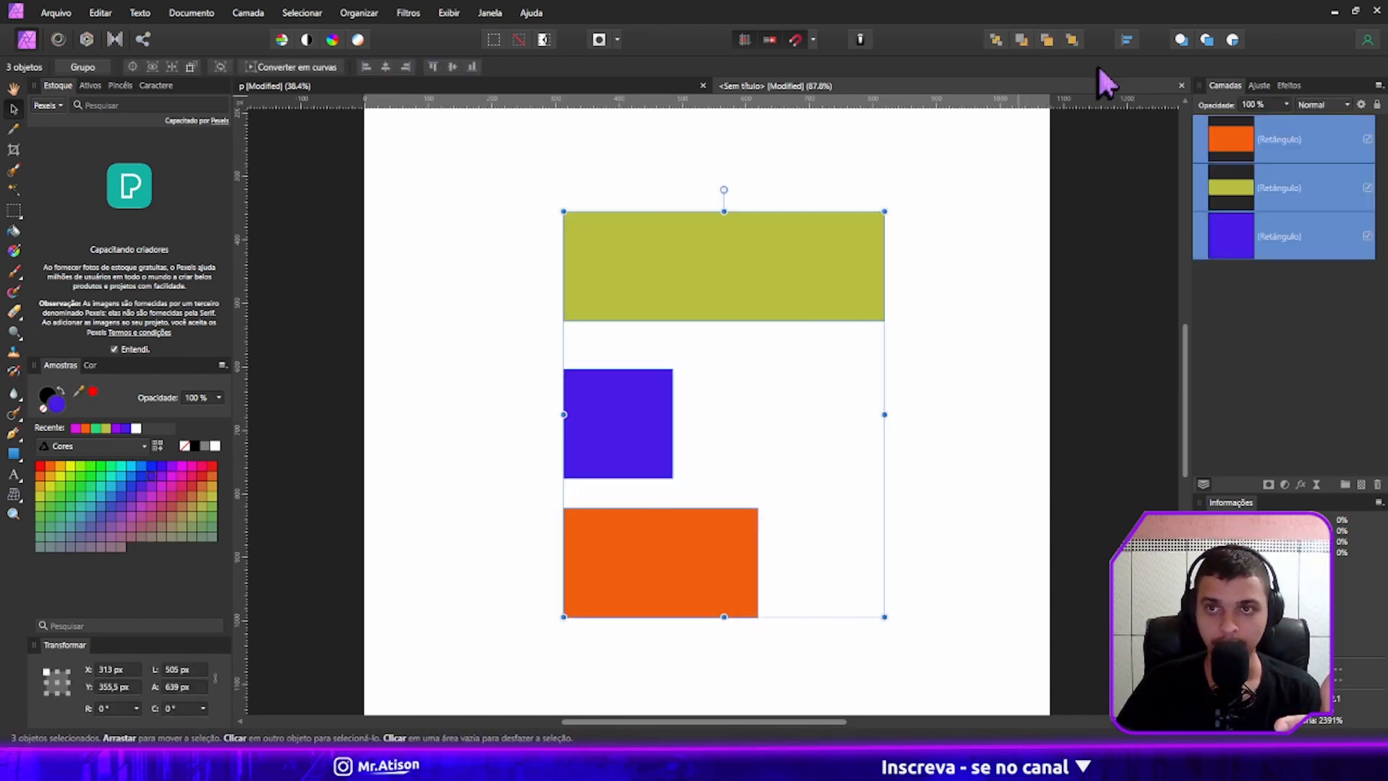
left_click(1129, 40)
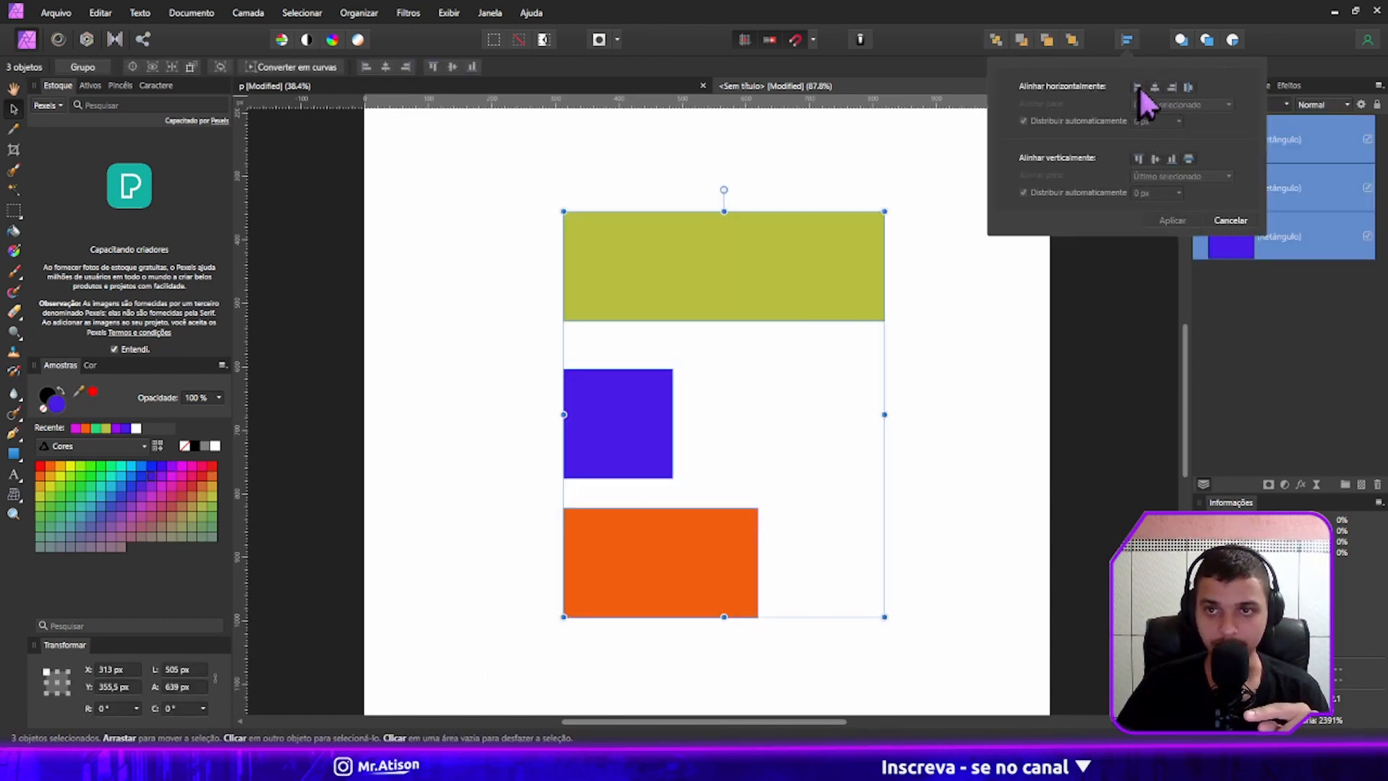
left_click(1139, 89)
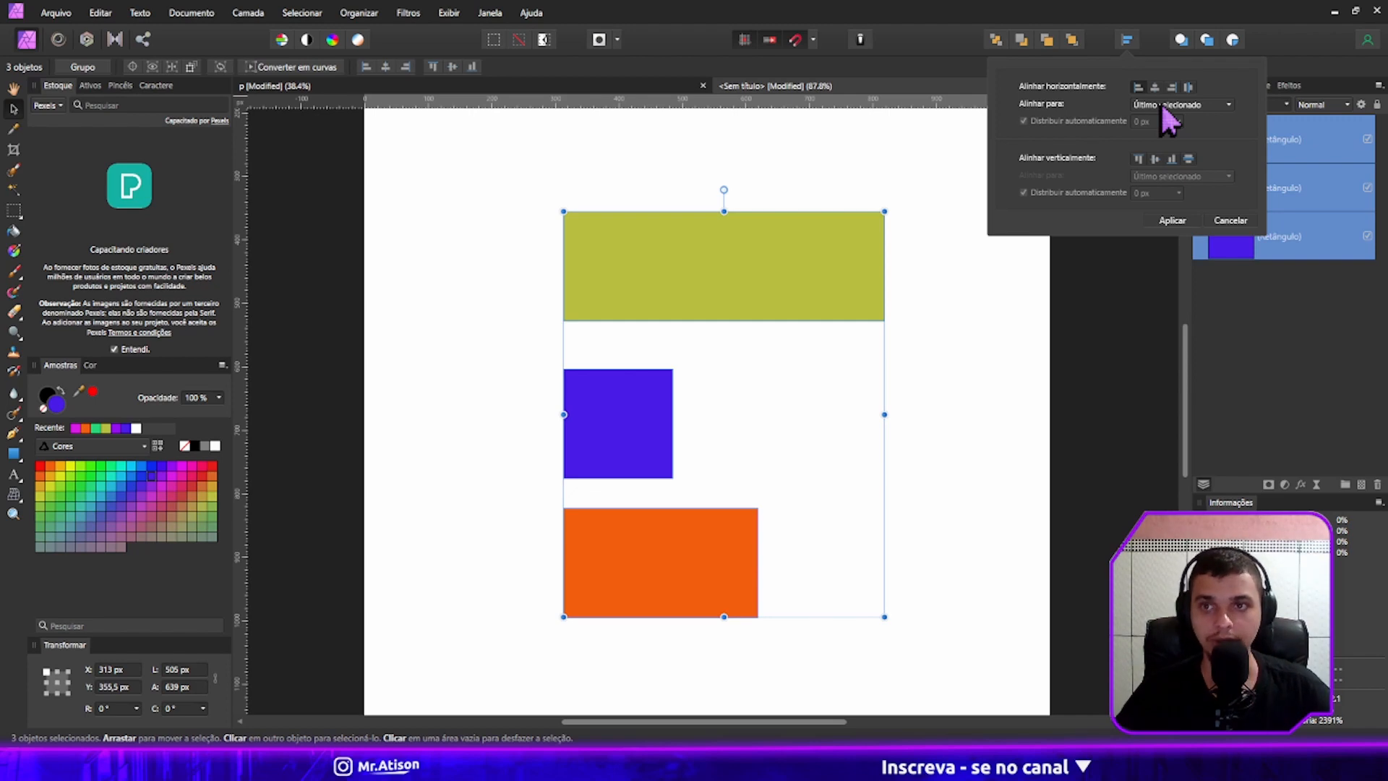
left_click(1162, 105)
left_click(1174, 168)
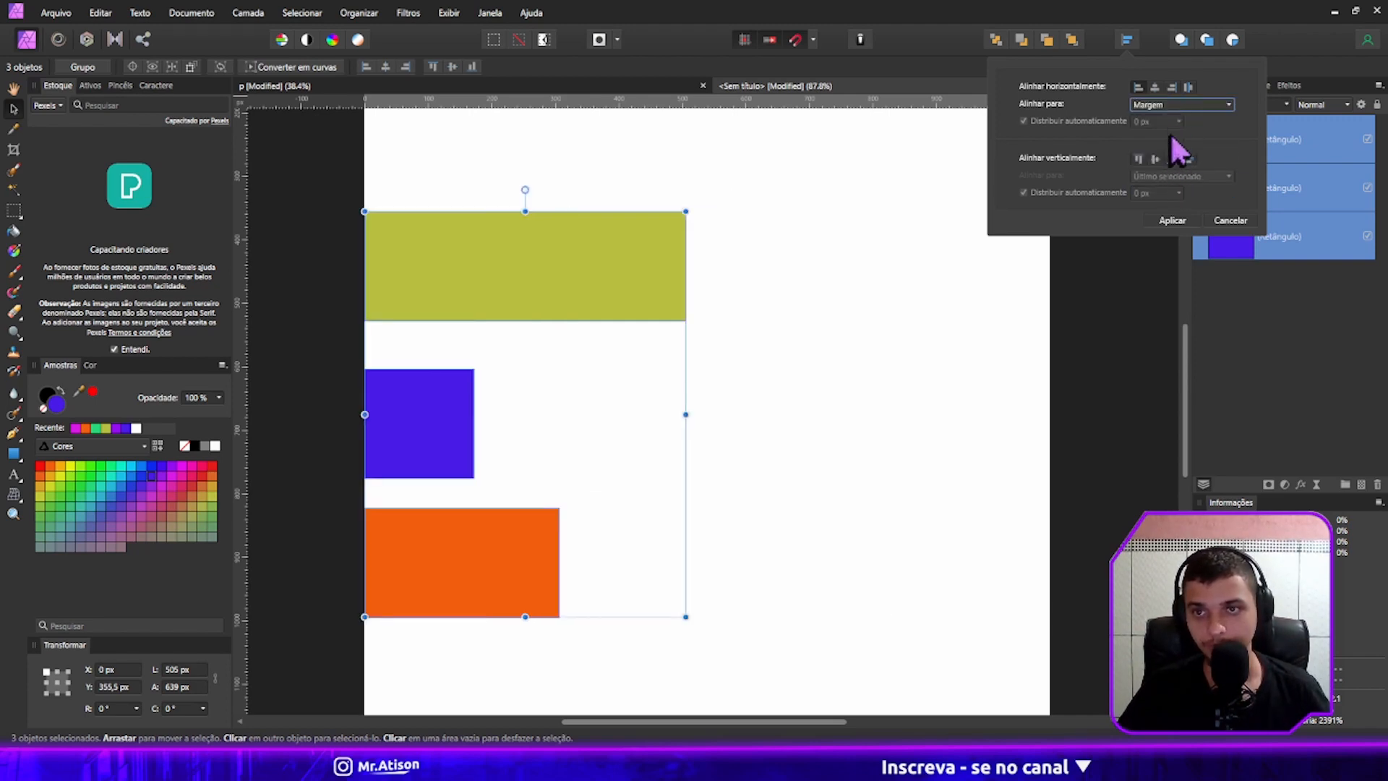
left_click(1178, 106)
left_click(1175, 171)
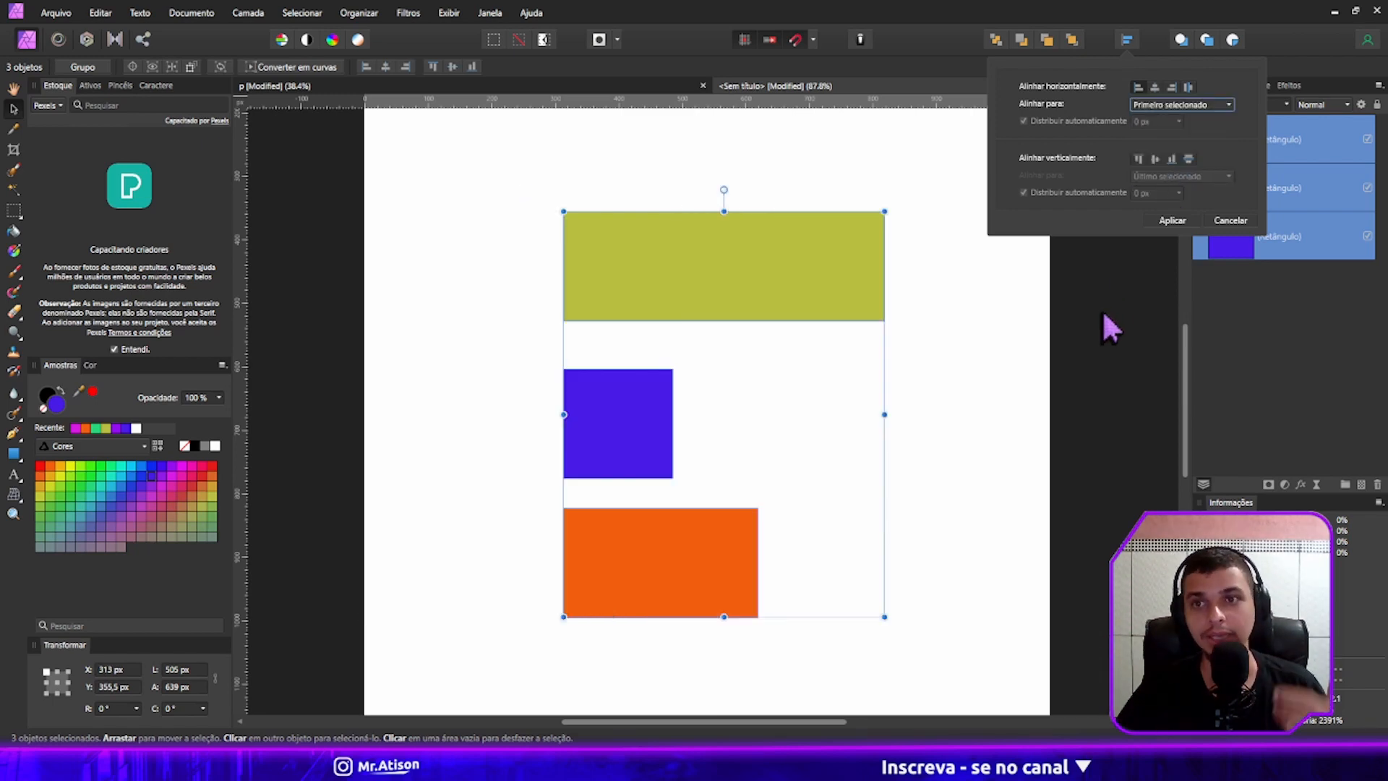
Try left and centre horizontal alignment of the three shapes with the page (Expansão) as reference.
scroll(745, 283, "down", 3)
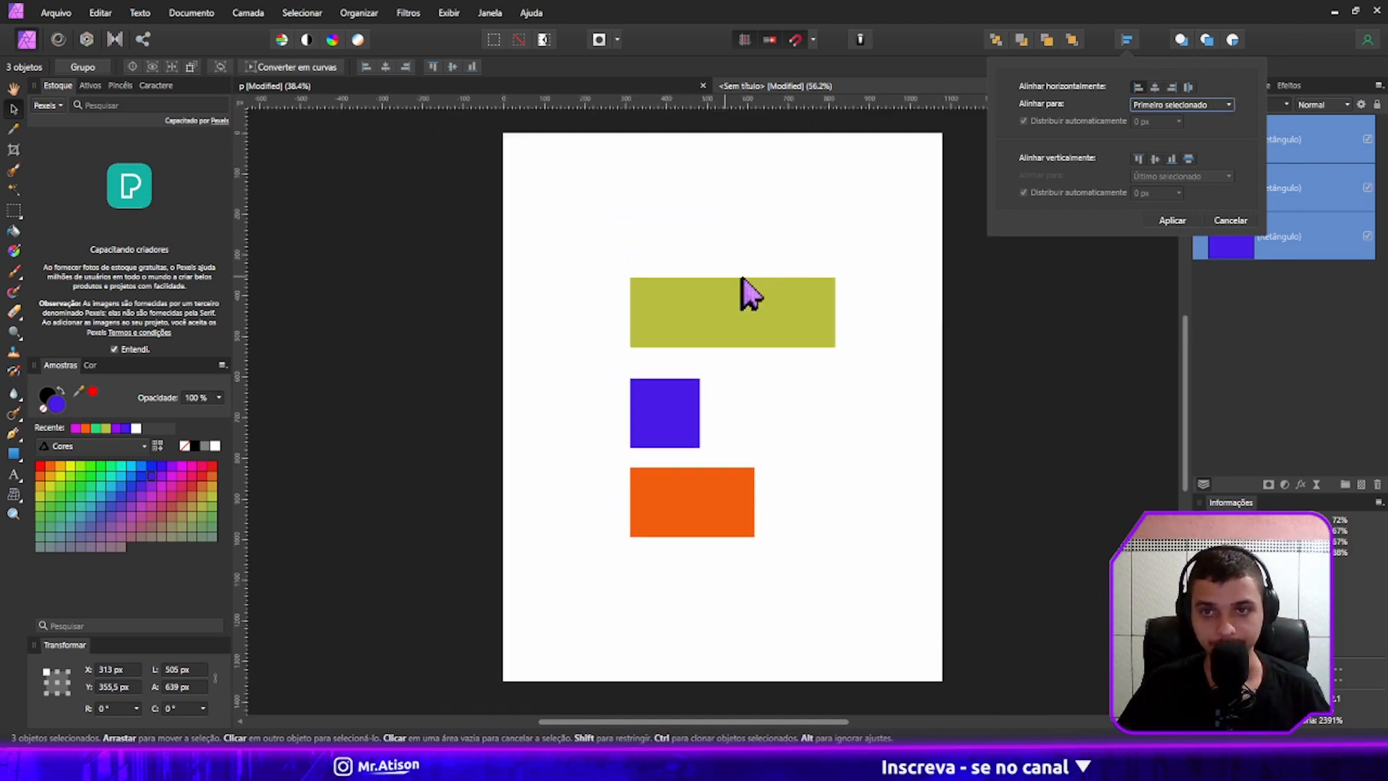
left_click(1189, 106)
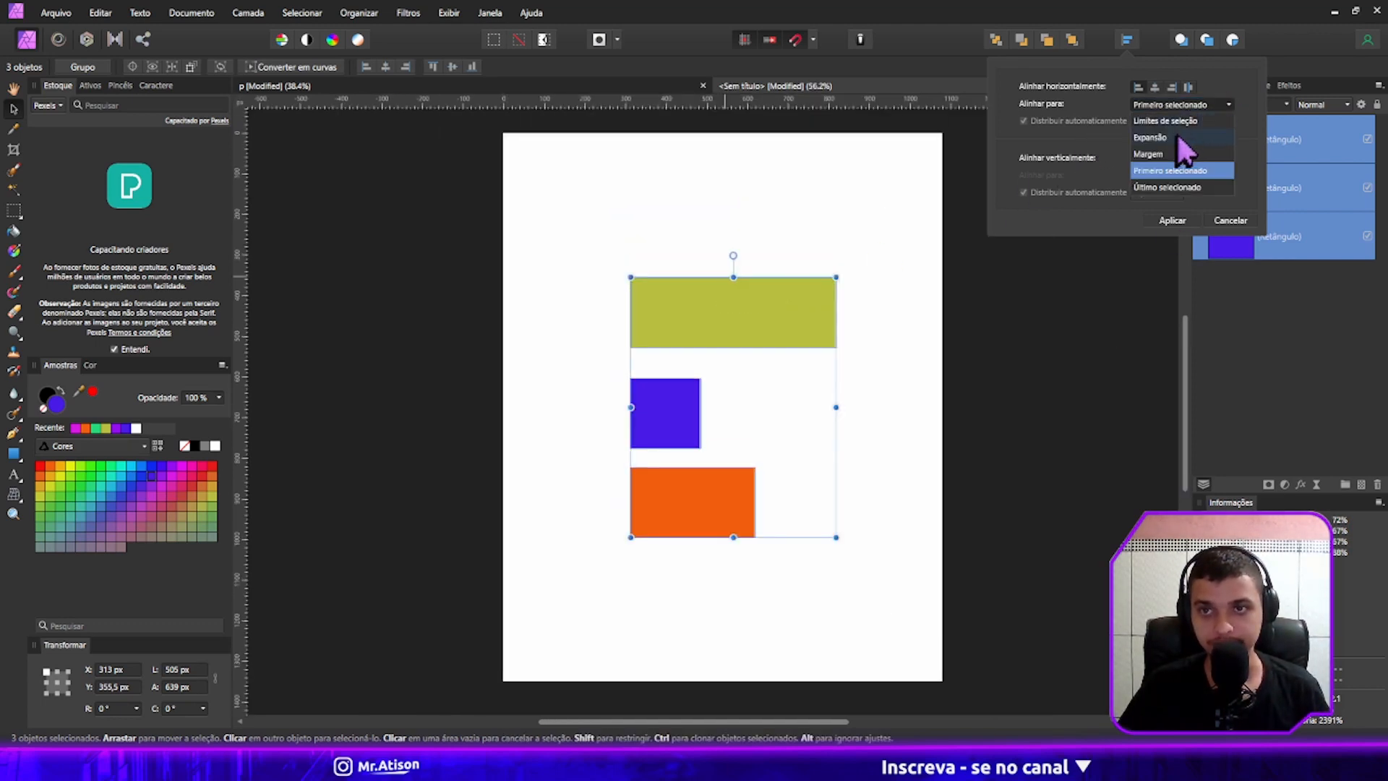
left_click(1178, 138)
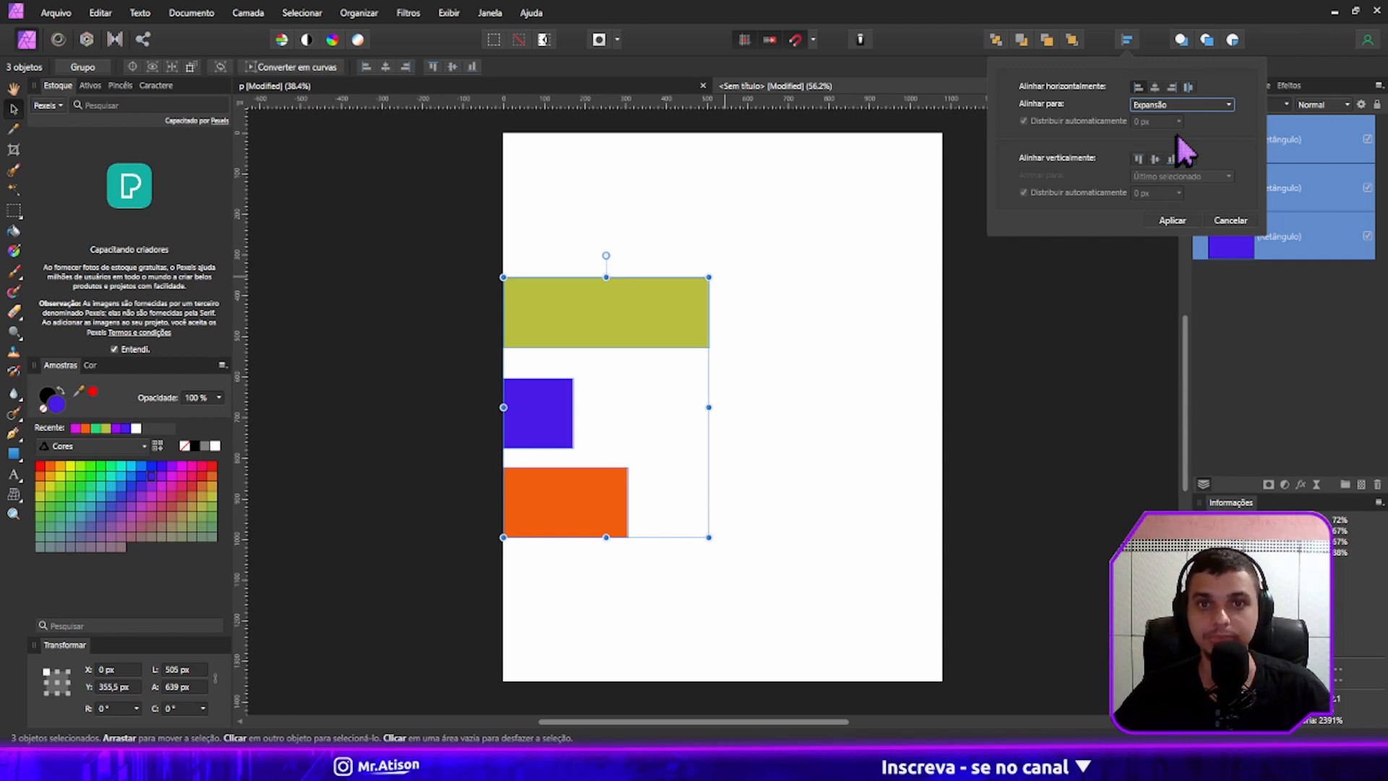
left_click(1154, 88)
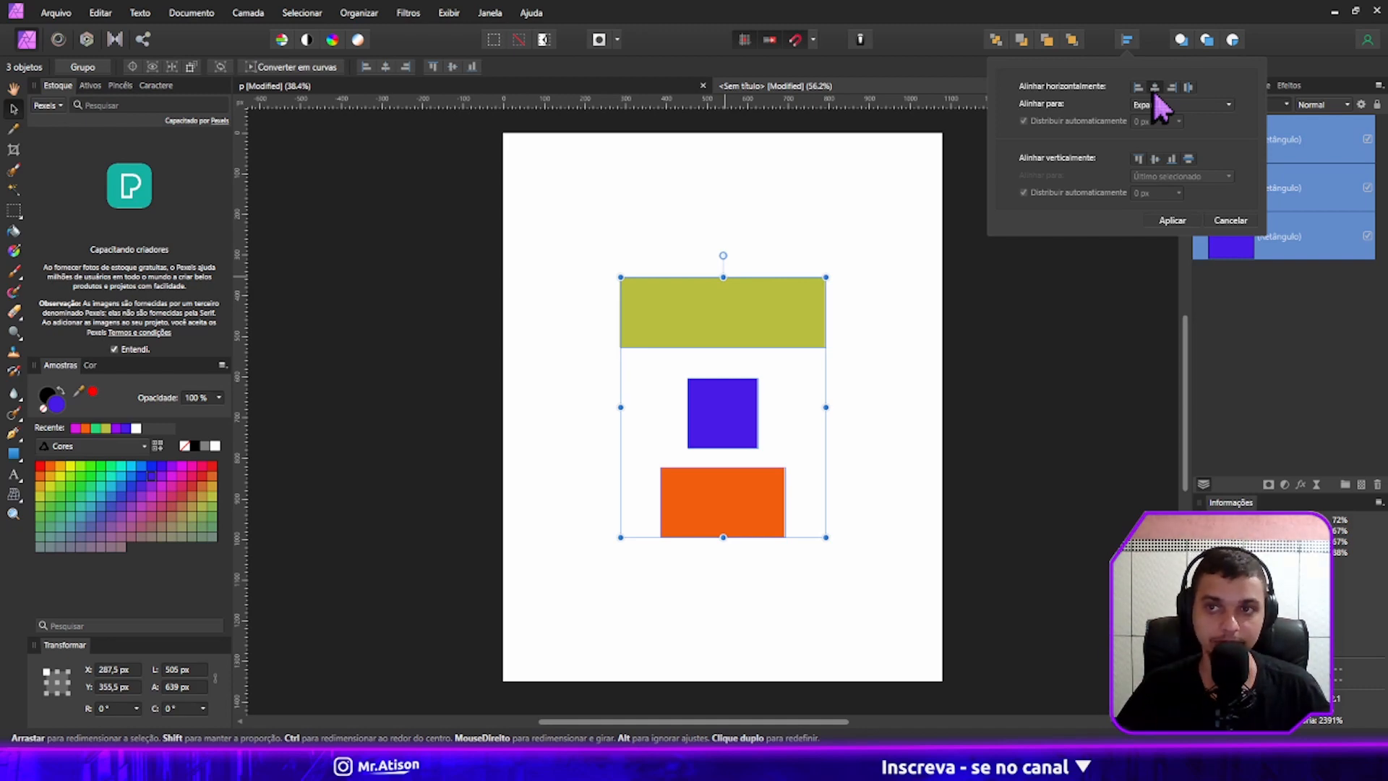
left_click(1166, 107)
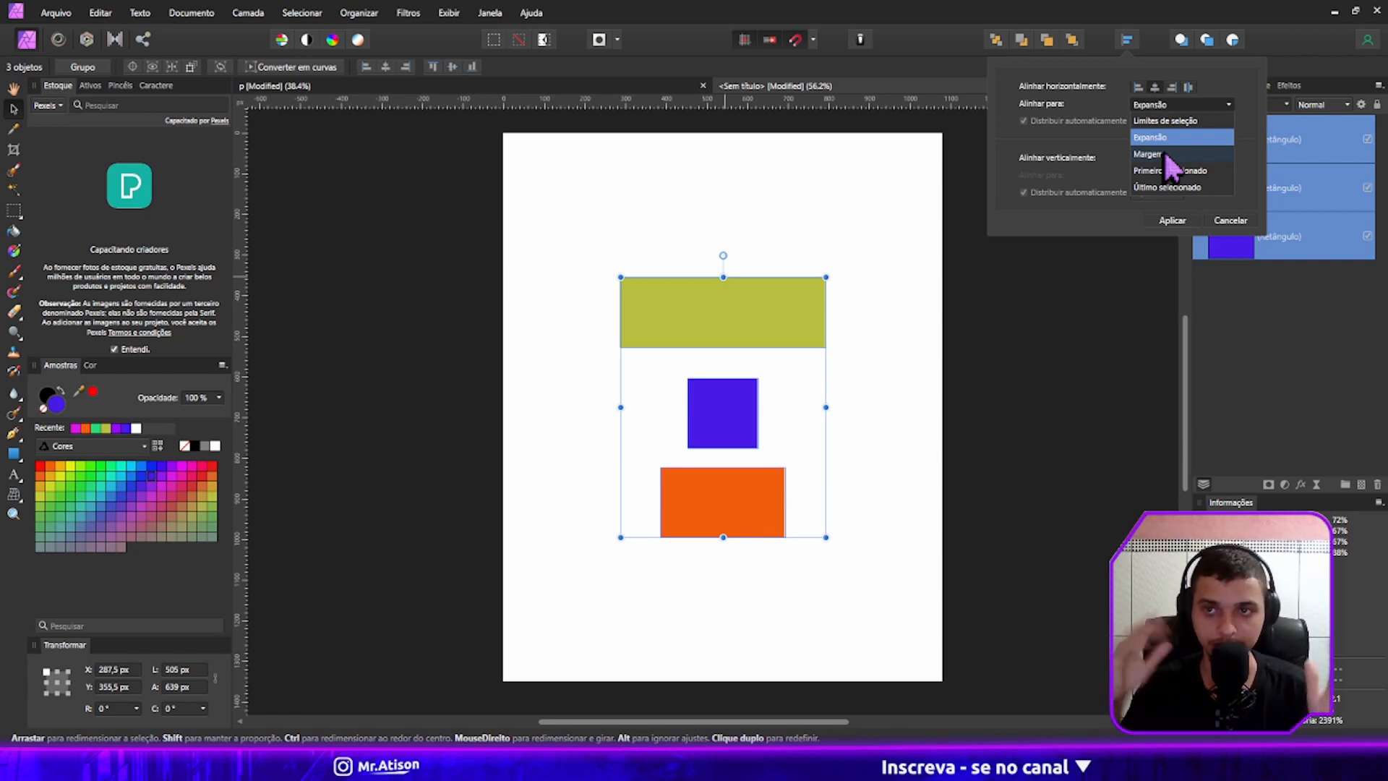
left_click(1255, 156)
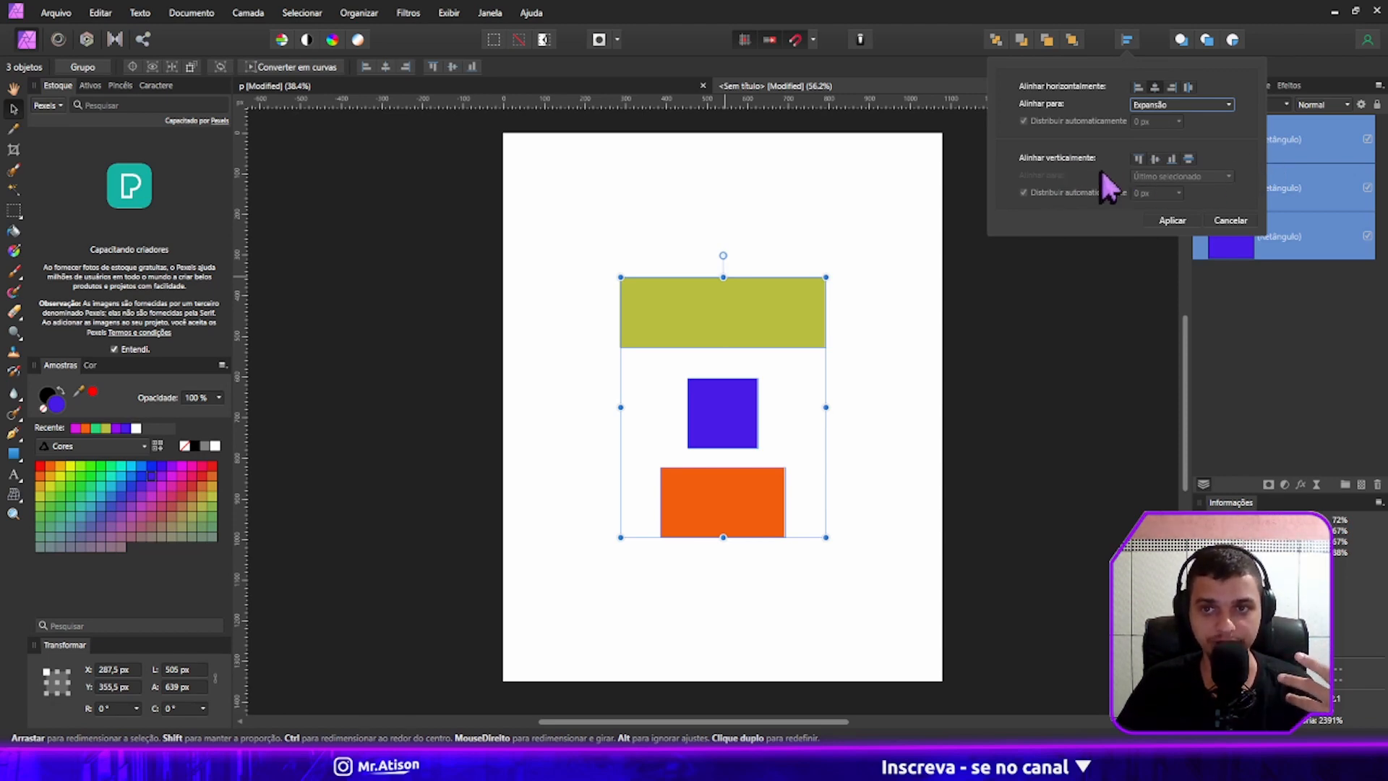
Try top-aligning the shapes vertically to the last and first selected objects, and cancel the pending alignments.
left_click(1139, 162)
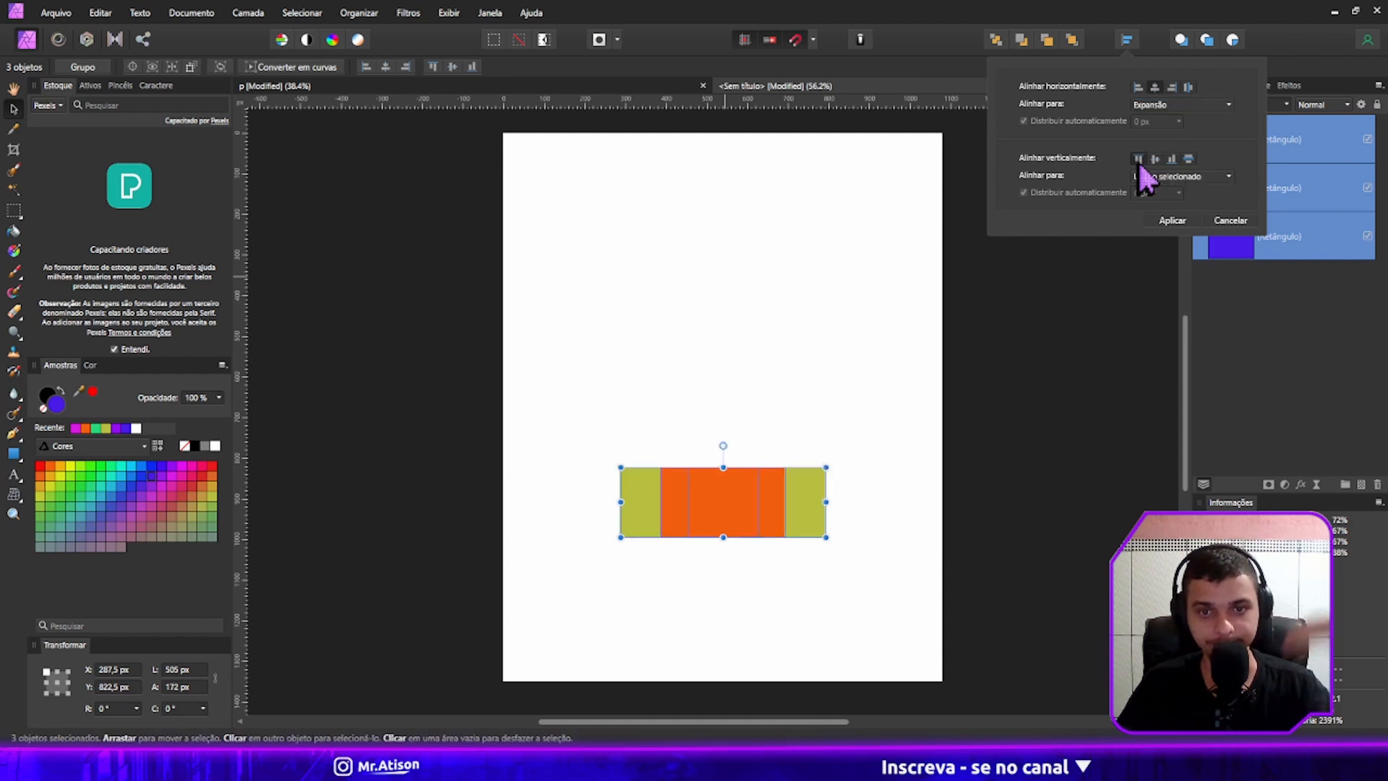
left_click(1186, 181)
left_click(1164, 242)
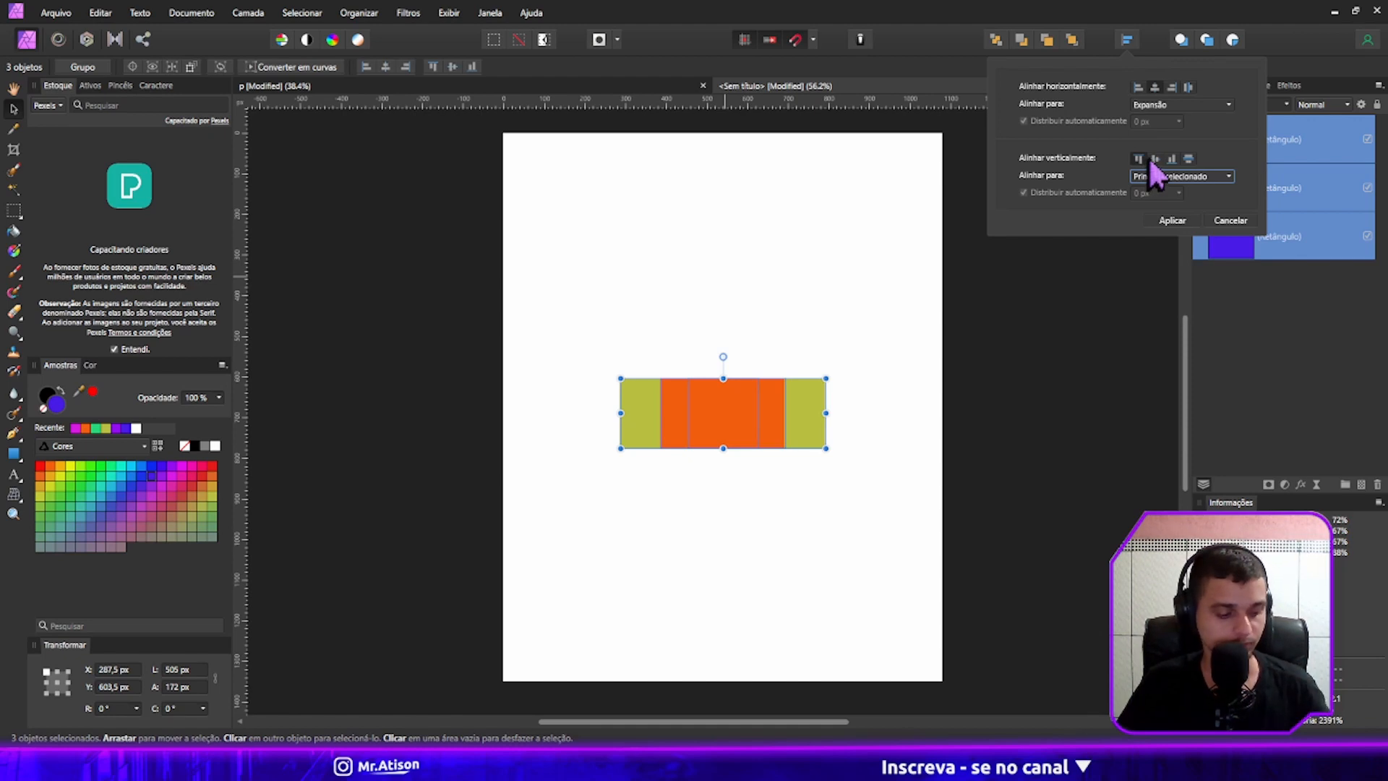
key("Escape")
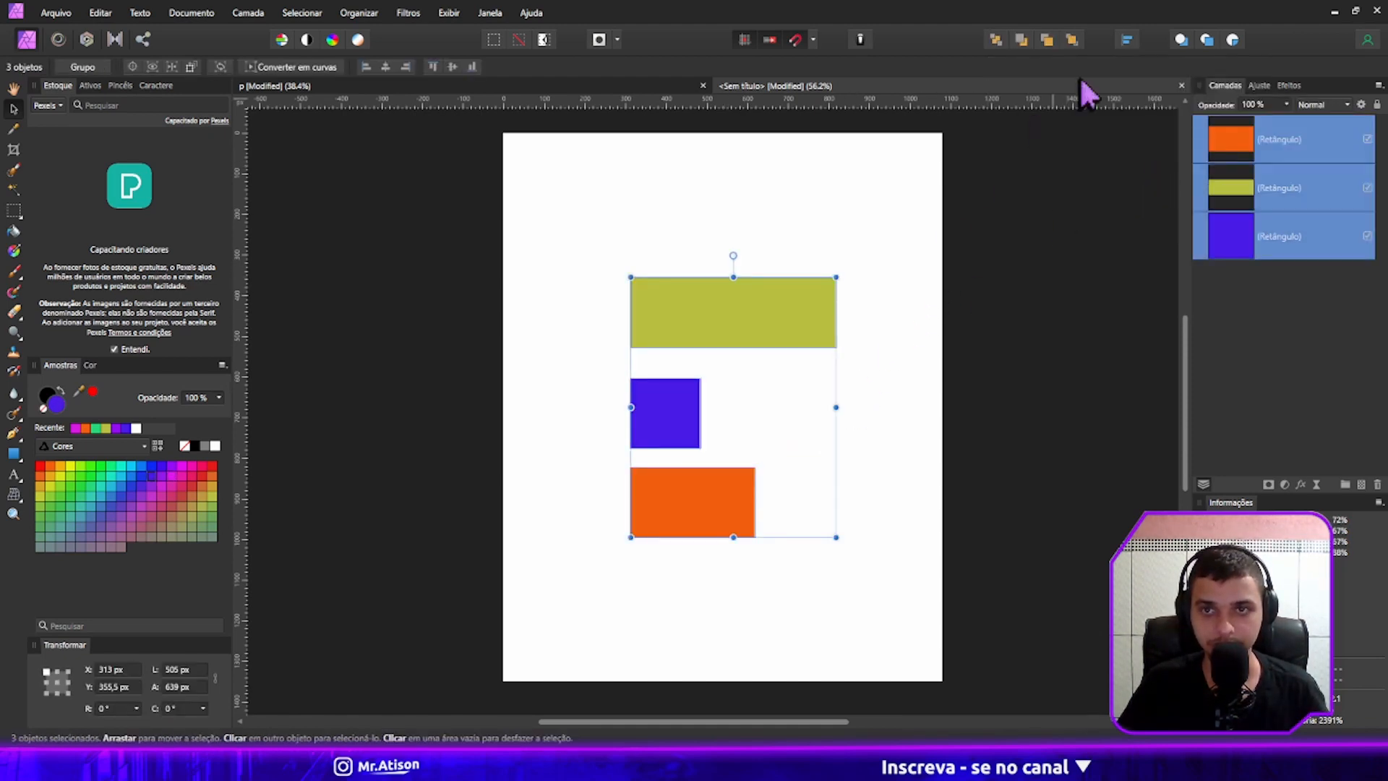
Try top-aligning the three shapes vertically to the first selected object and undo it.
left_click(1126, 40)
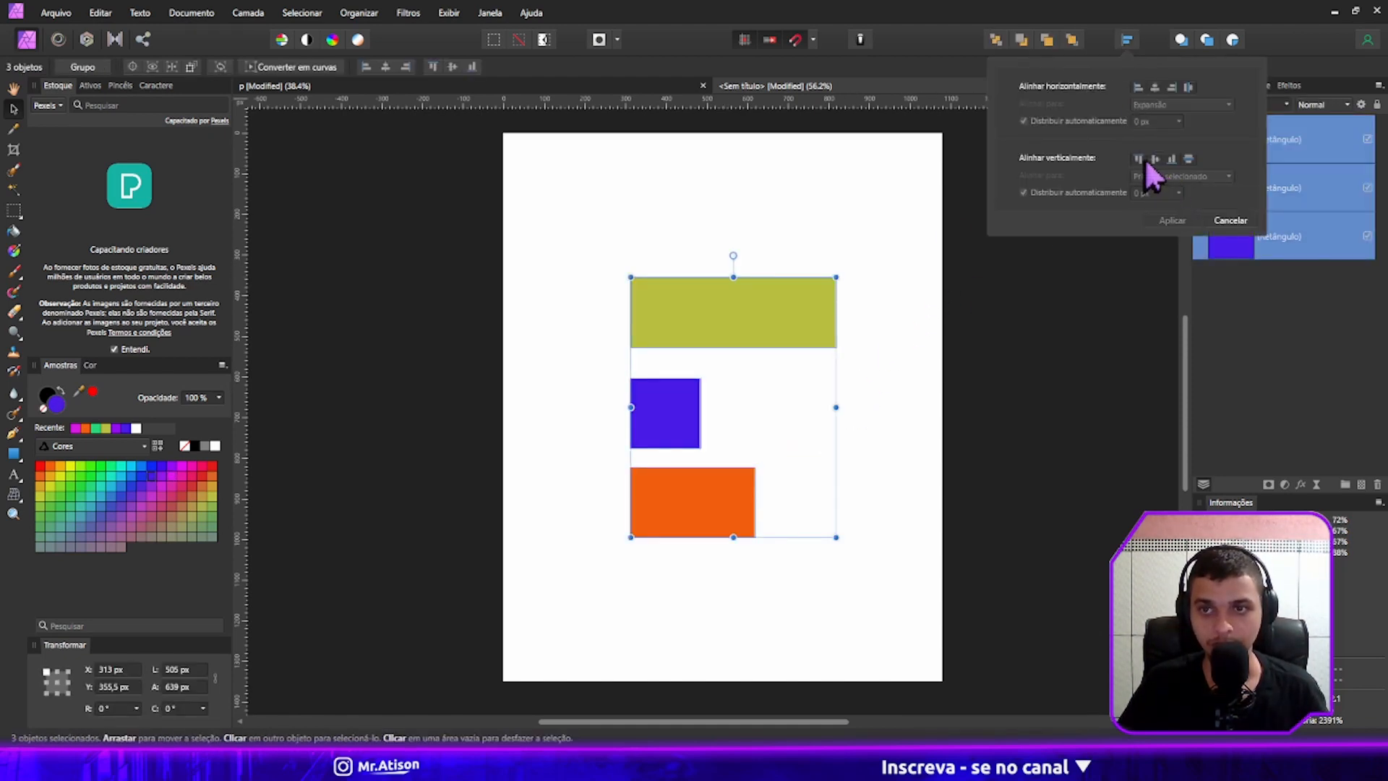
left_click(1142, 159)
left_click(1160, 177)
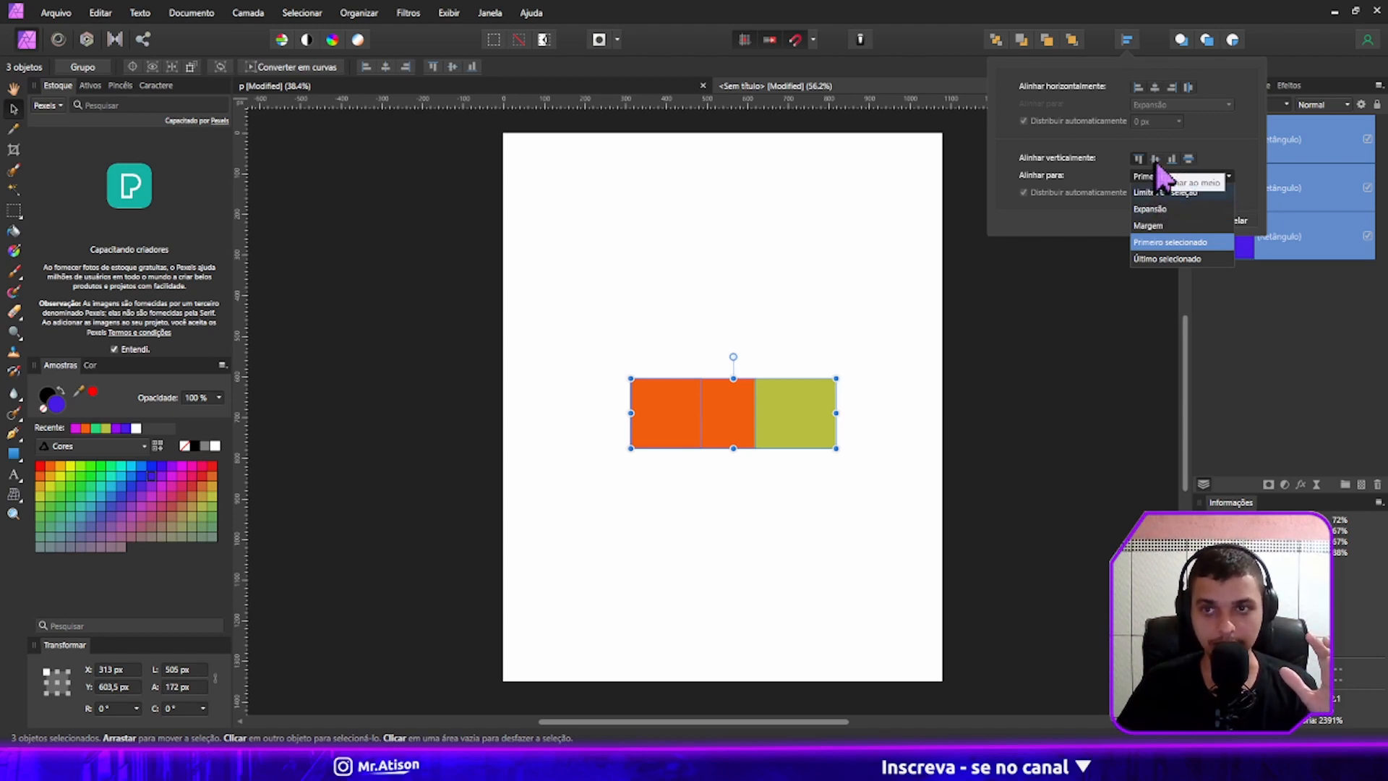
key("ctrl+z")
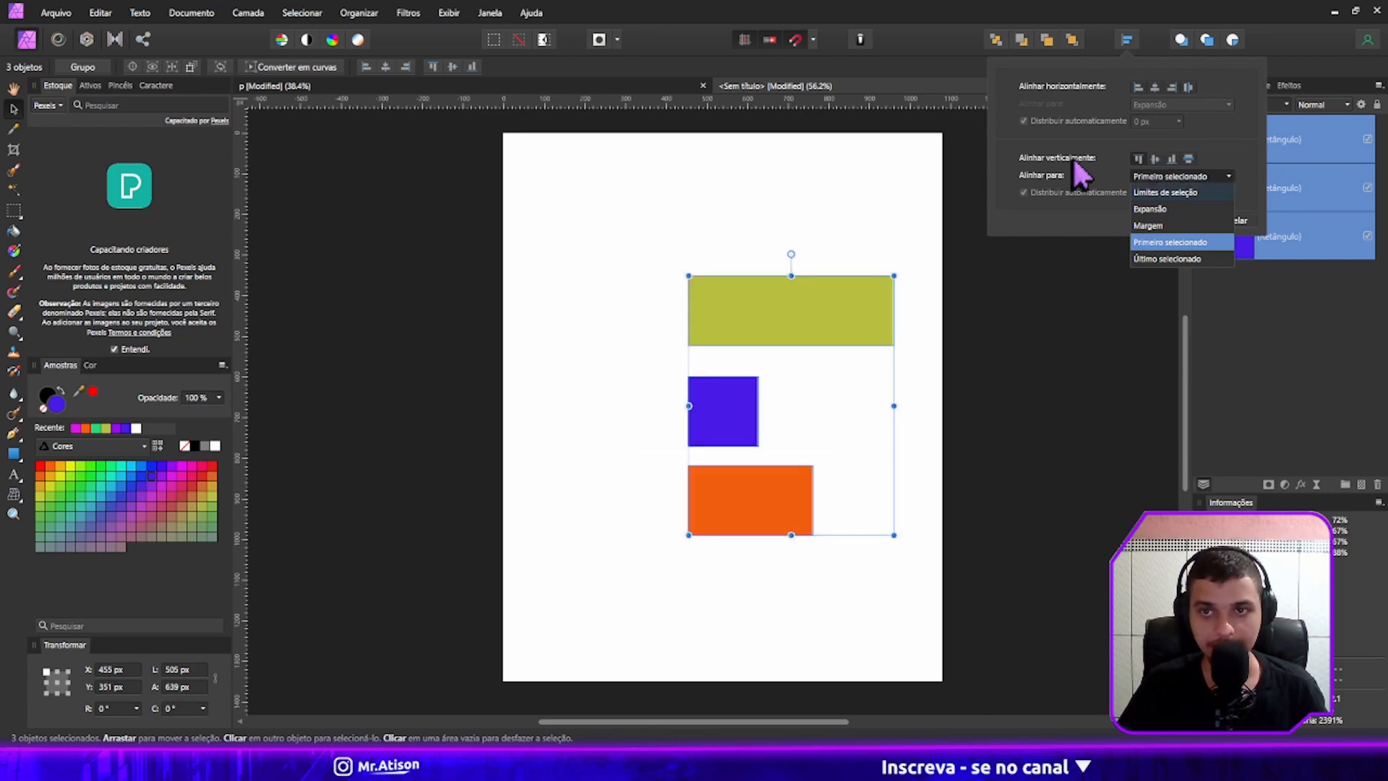
Align the three shapes vertically by their middles to the first selected object.
left_click(1156, 158)
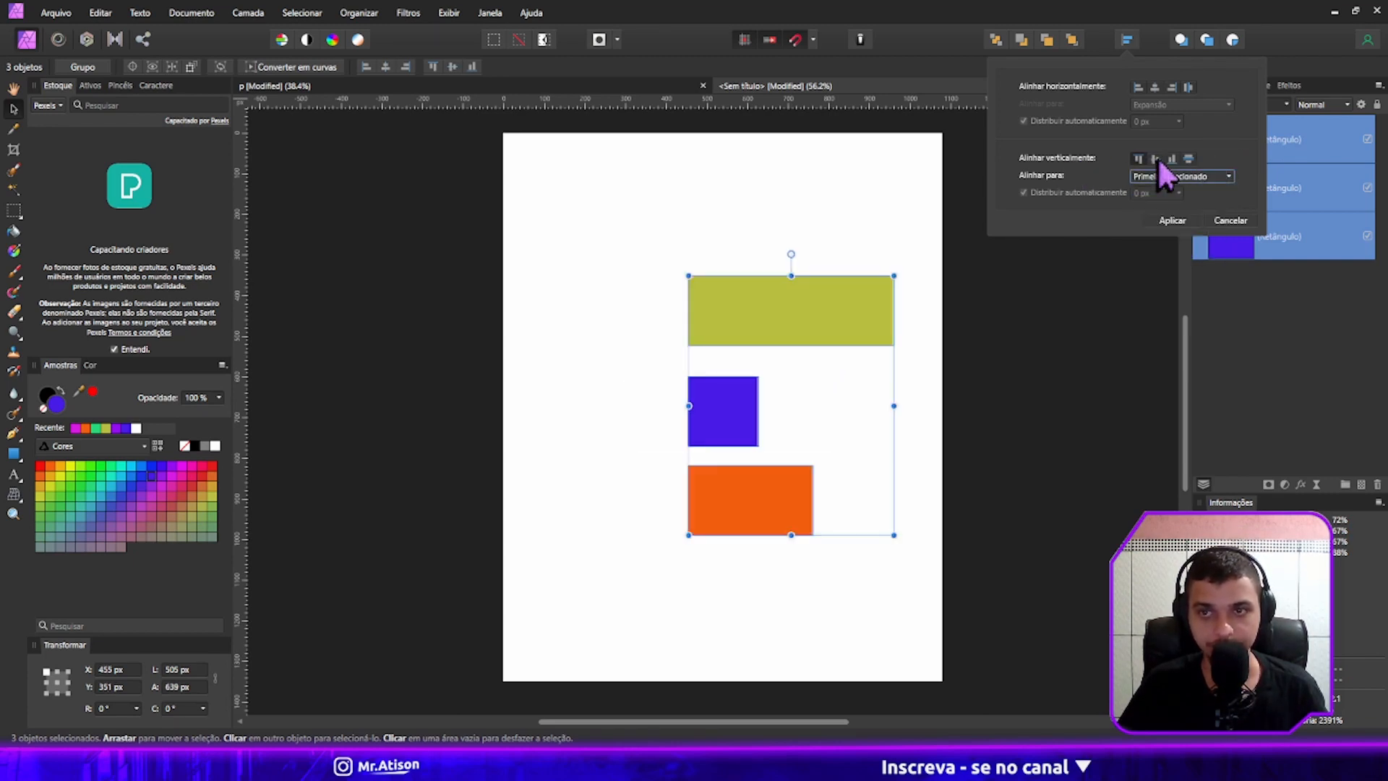
left_click(1157, 159)
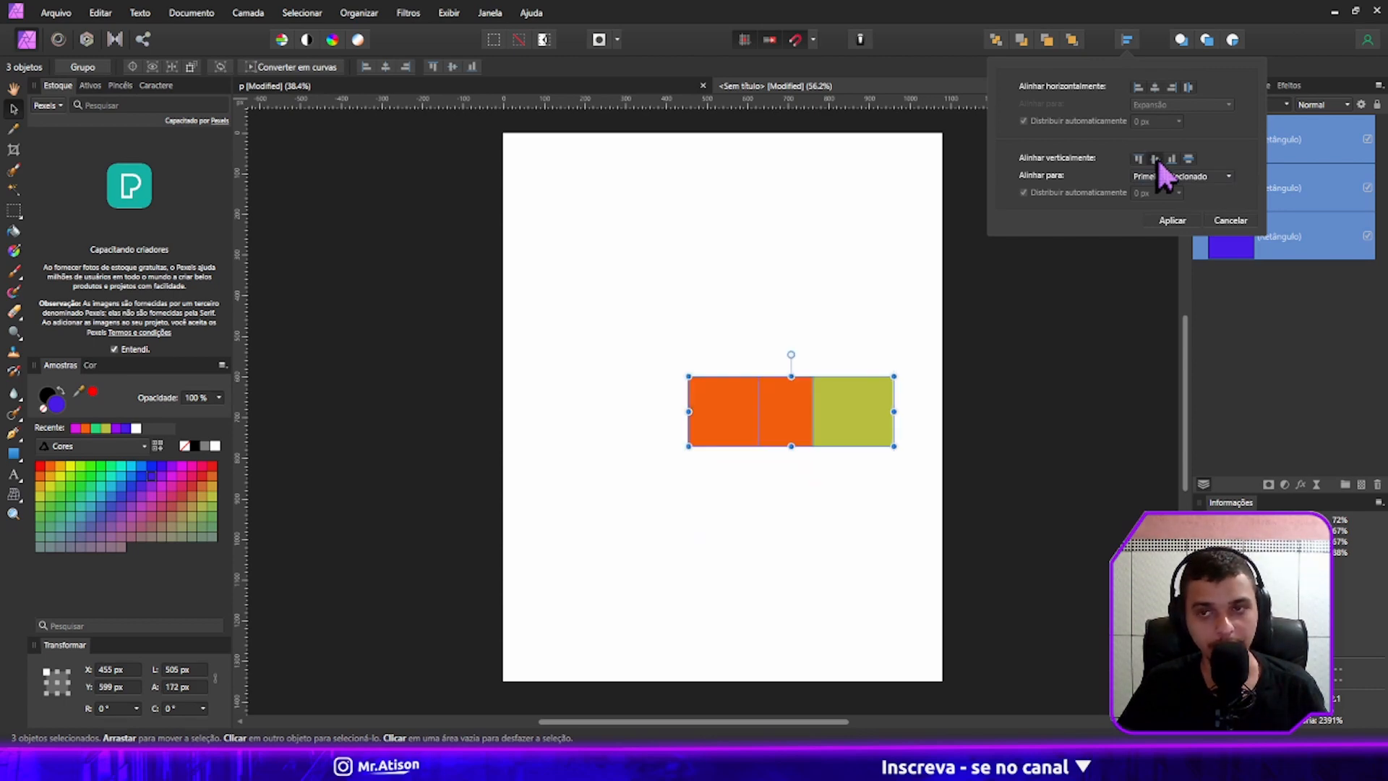
left_click(746, 432)
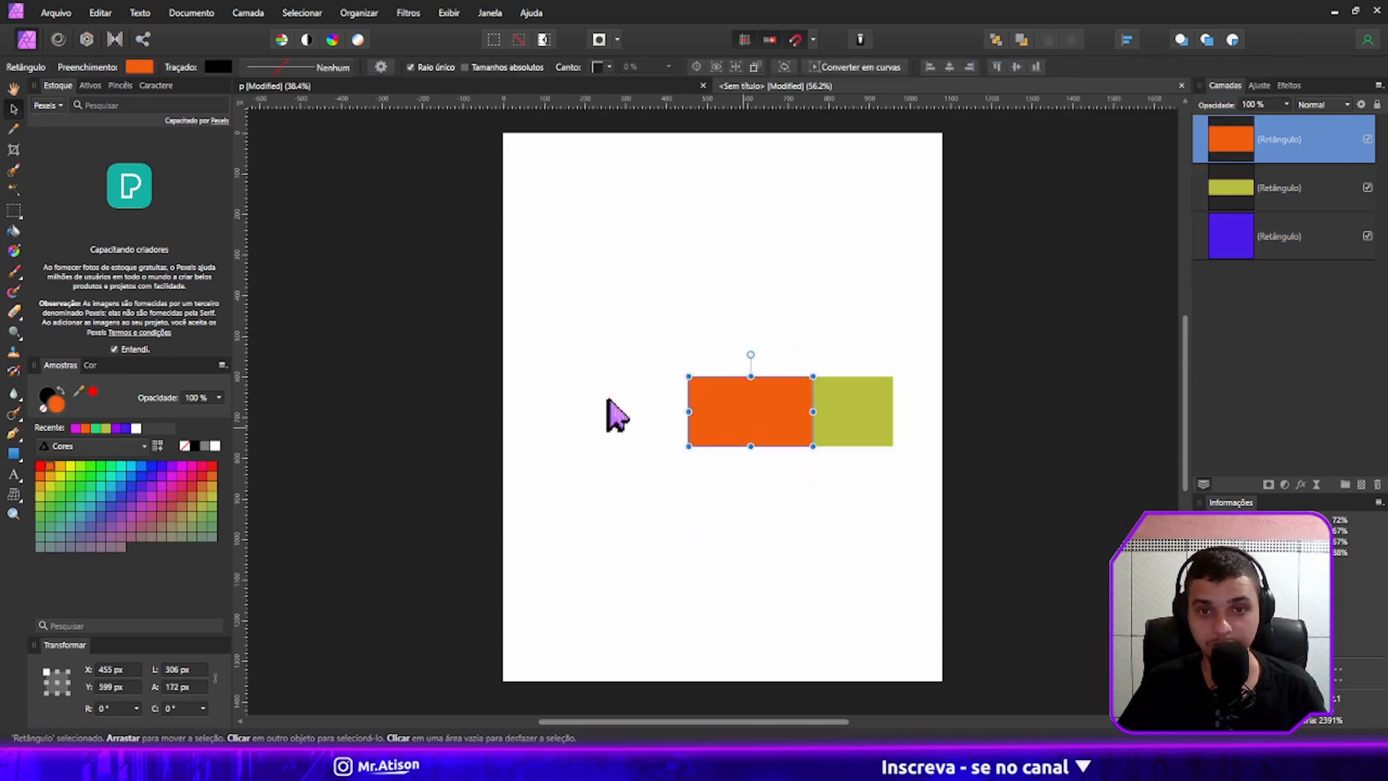
Spread the shapes out: orange rectangle to X 0 px, Y 448 px, and olive bar to X 693 px, slightly lower than the blue square.
left_click_drag(756, 417, 567, 412)
left_click(799, 412)
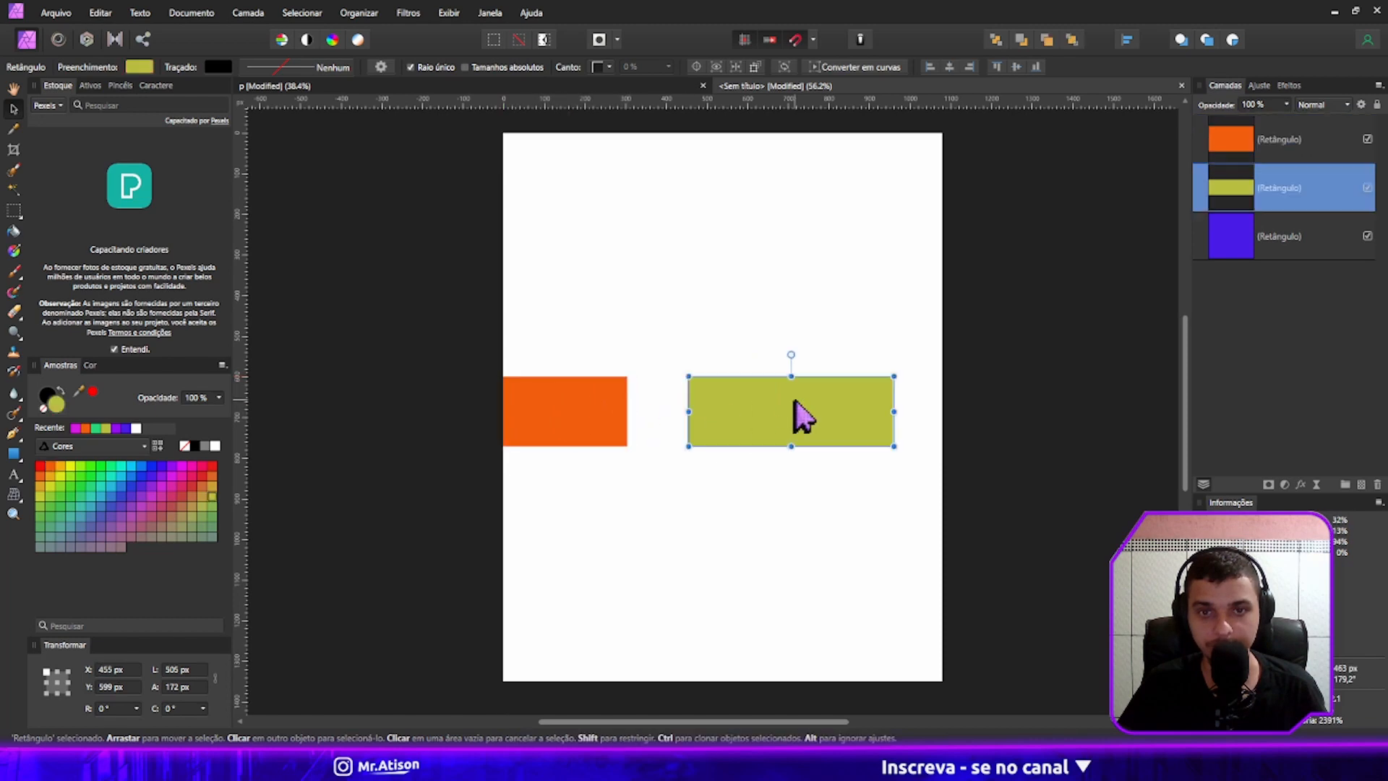
left_click_drag(771, 424, 824, 429)
left_click(732, 418)
left_click(578, 410)
left_click_drag(578, 410, 578, 350)
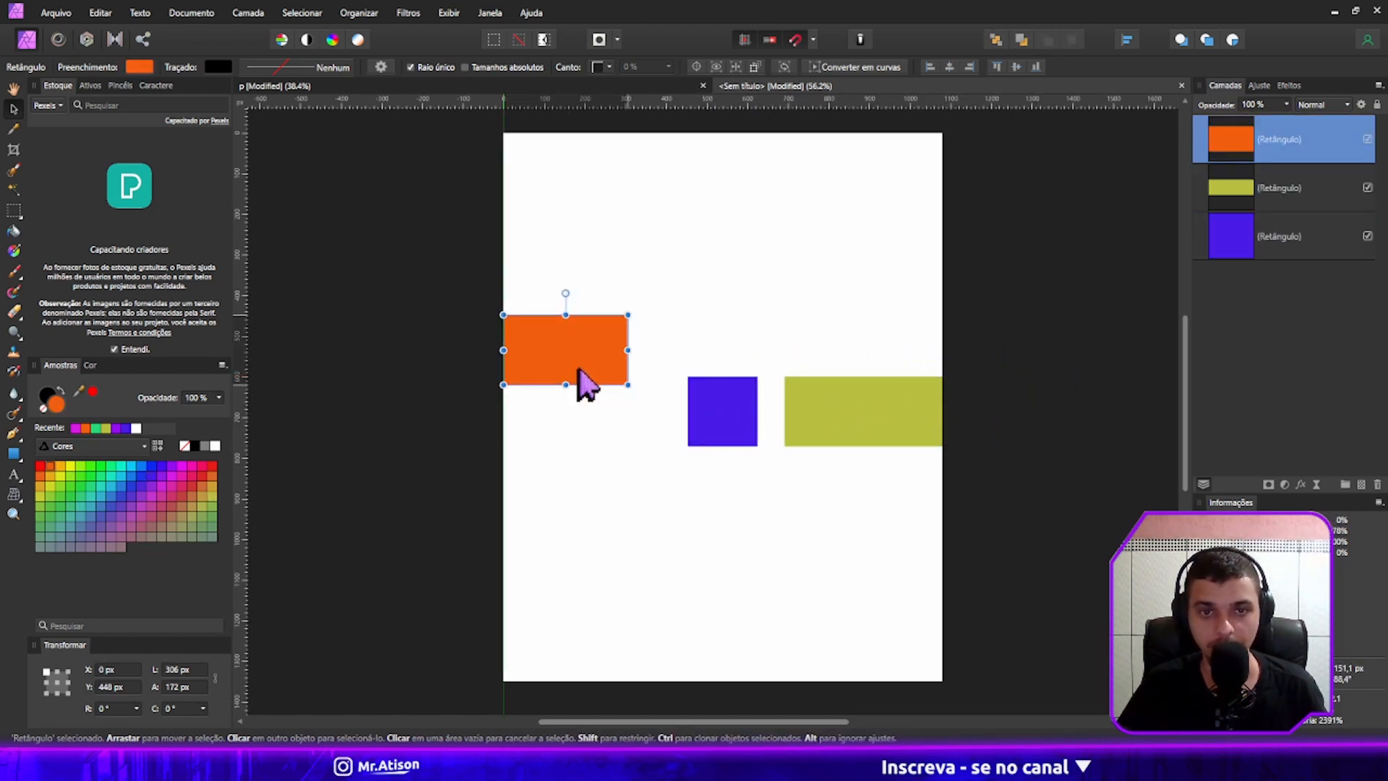
left_click(861, 423)
left_click_drag(861, 422, 872, 456)
Select all three spread-out shapes and try top-aligning them vertically.
left_click_drag(1080, 186, 527, 465)
left_click(1126, 40)
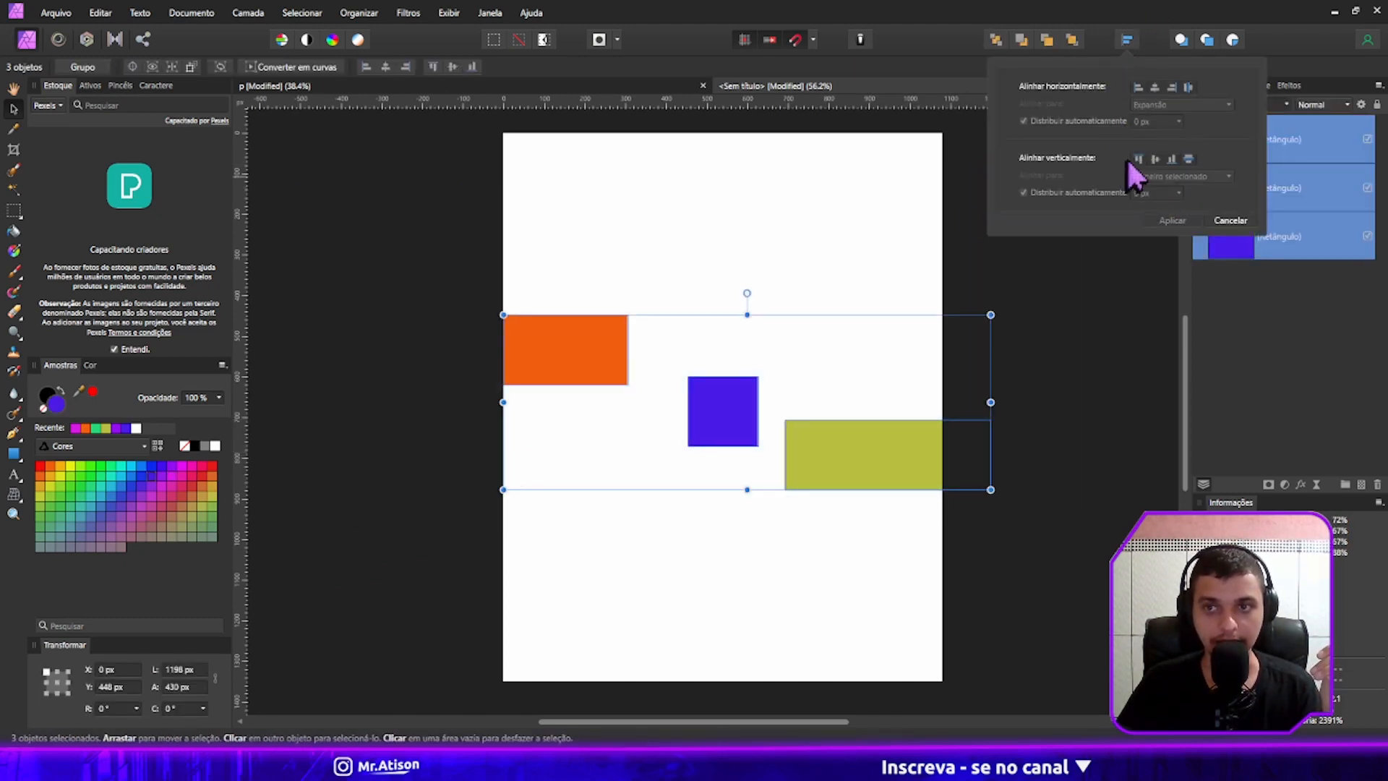
left_click(1137, 160)
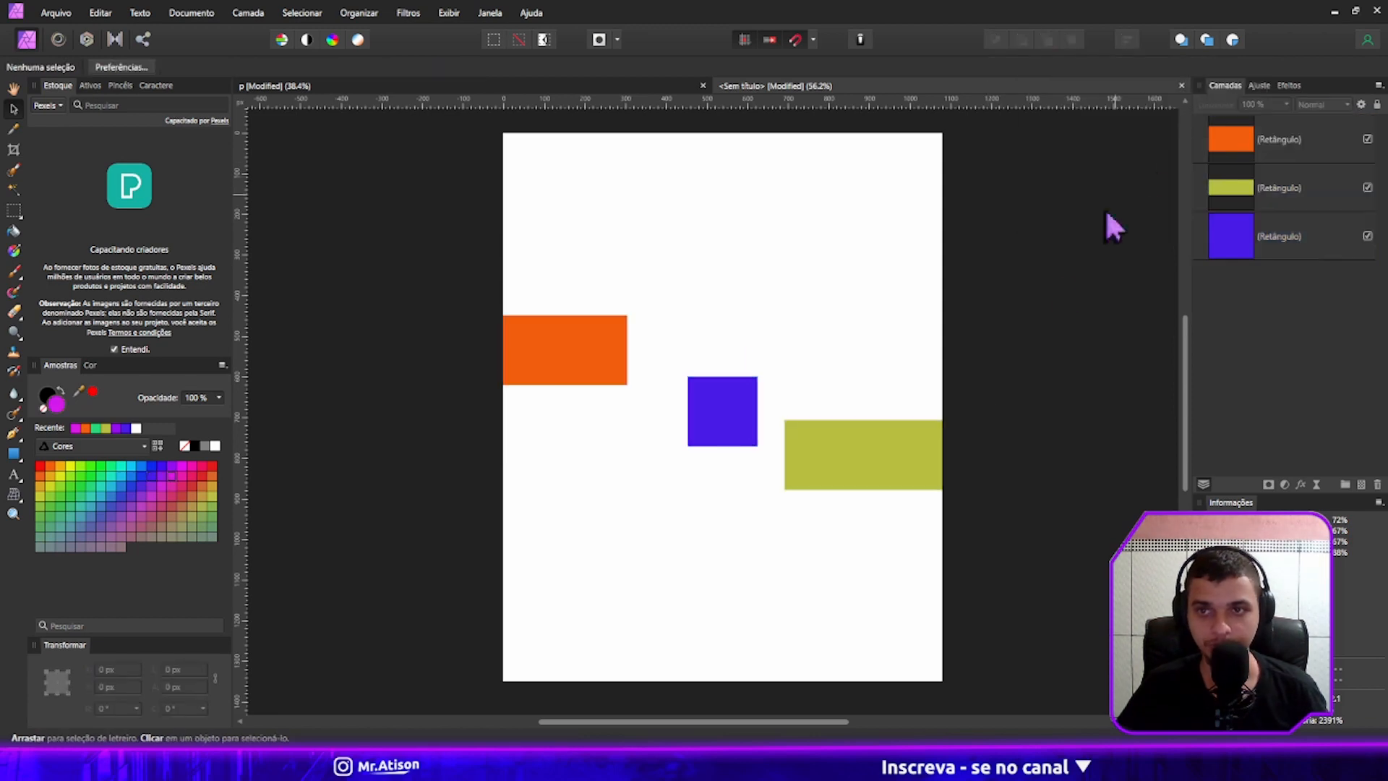
Stretch the olive bar upward to a height of 371 px and shorten the blue square to 76 px high.
left_click(872, 426)
left_click_drag(887, 420, 885, 340)
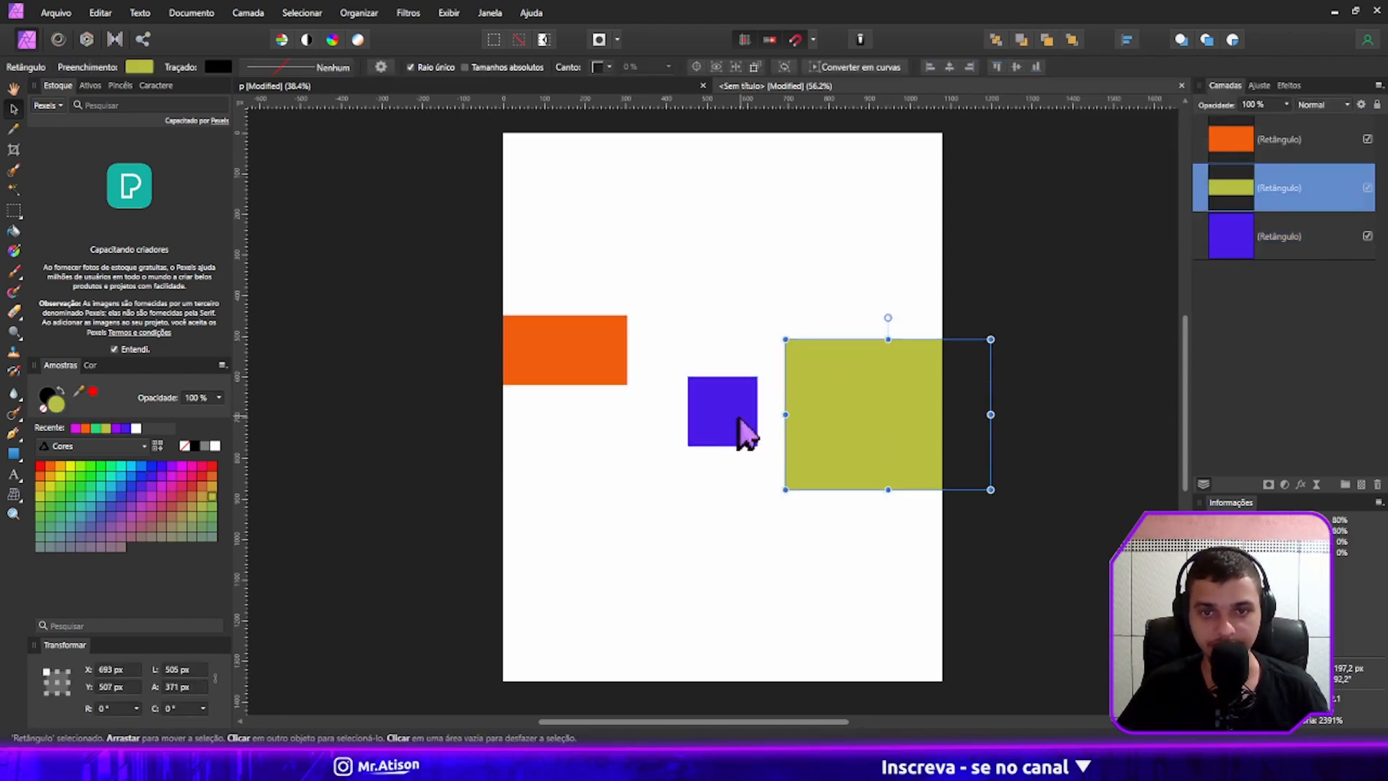
left_click(730, 434)
left_click_drag(722, 446, 745, 407)
Select all three shapes, try middle alignment, and align their bottom edges vertically to the first selected object.
left_click_drag(1150, 204, 287, 576)
left_click(1127, 40)
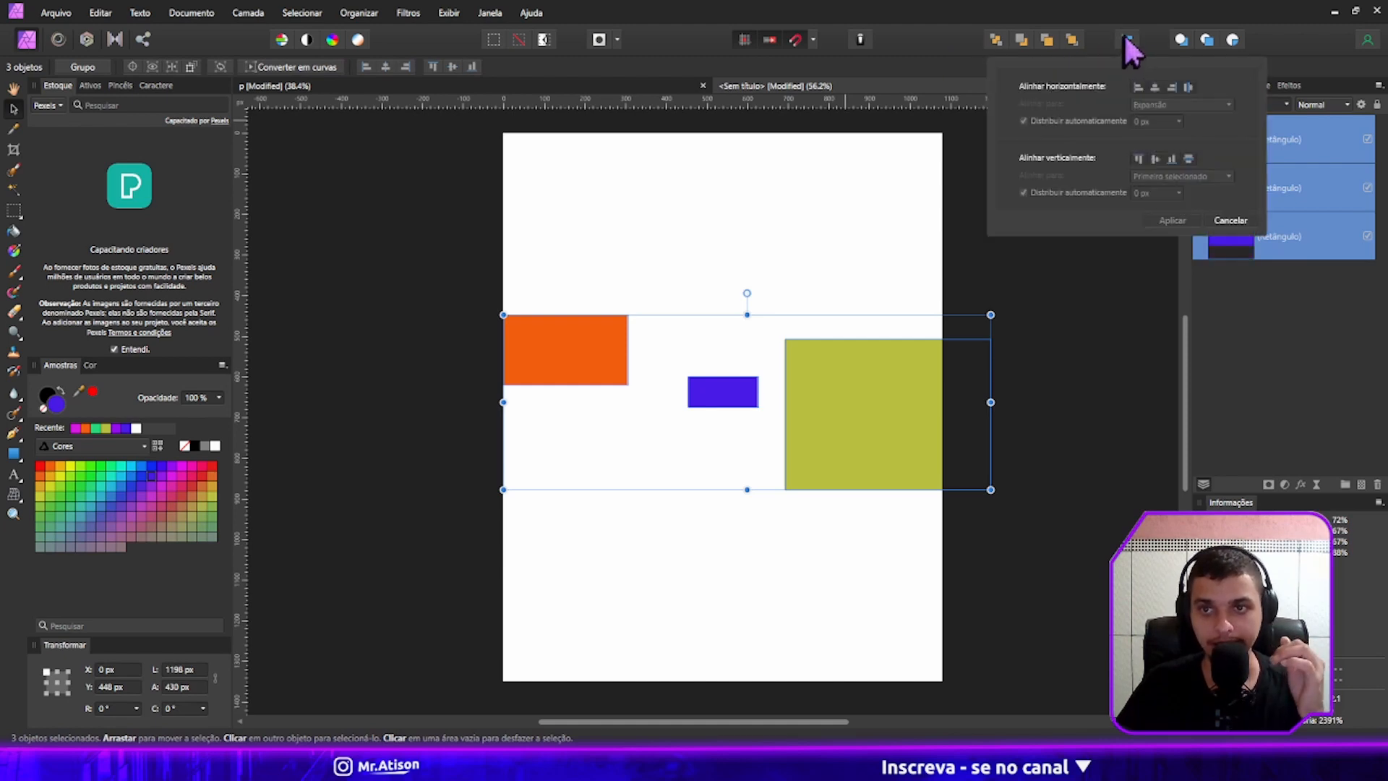
left_click(1155, 160)
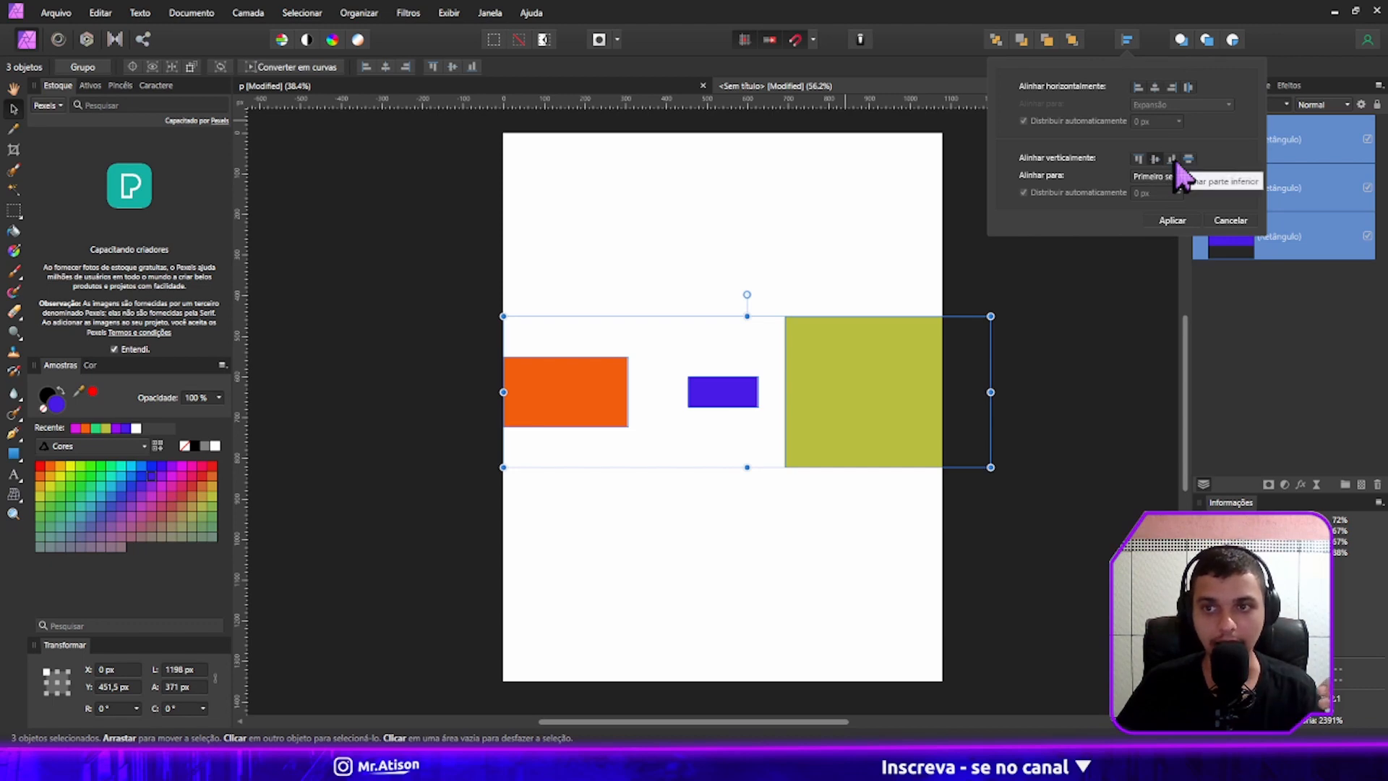
left_click(1171, 159)
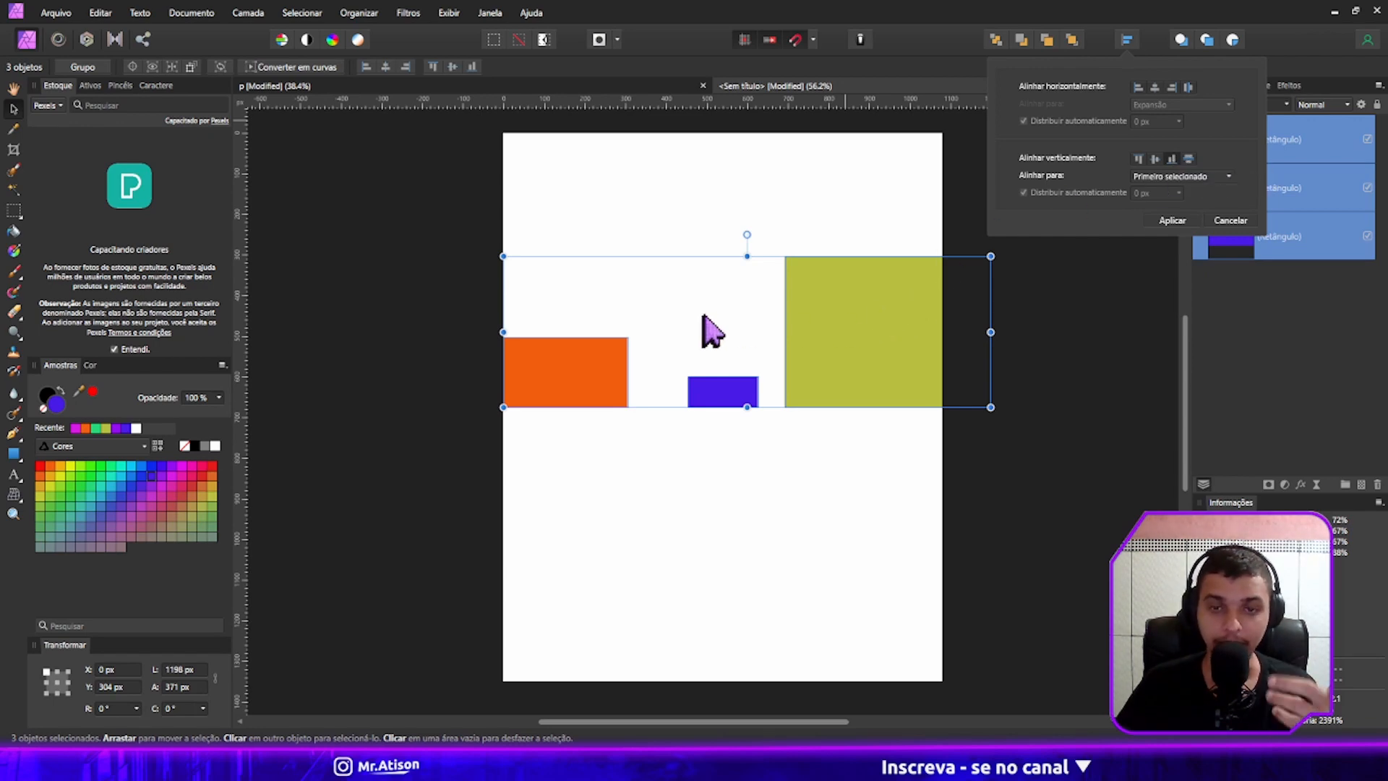
left_click(728, 369)
Move the orange rectangle to X 91 px, Y 455 px and the blue rectangle to X 431 px, Y 503 px.
left_click(737, 394)
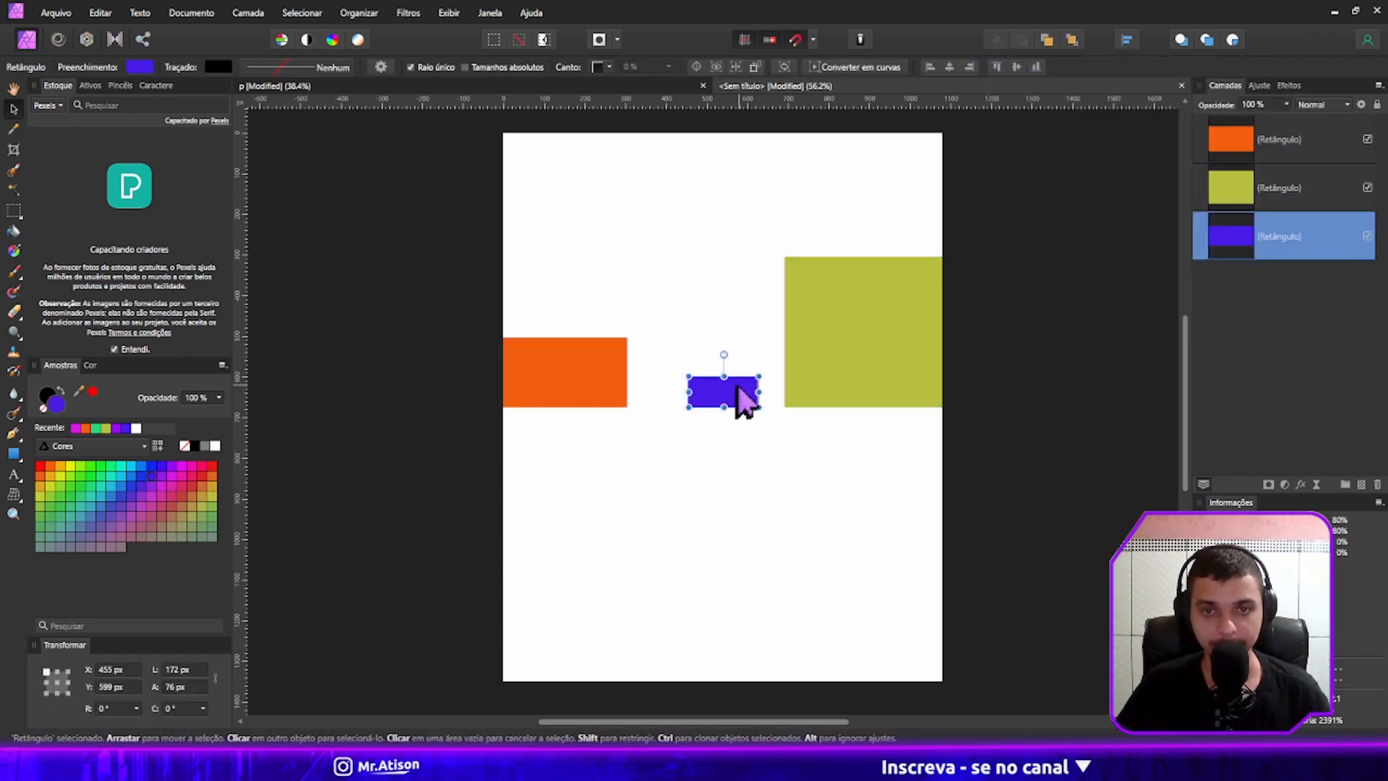
left_click_drag(738, 396, 771, 357)
left_click(842, 379)
left_click(610, 386)
left_click(706, 401)
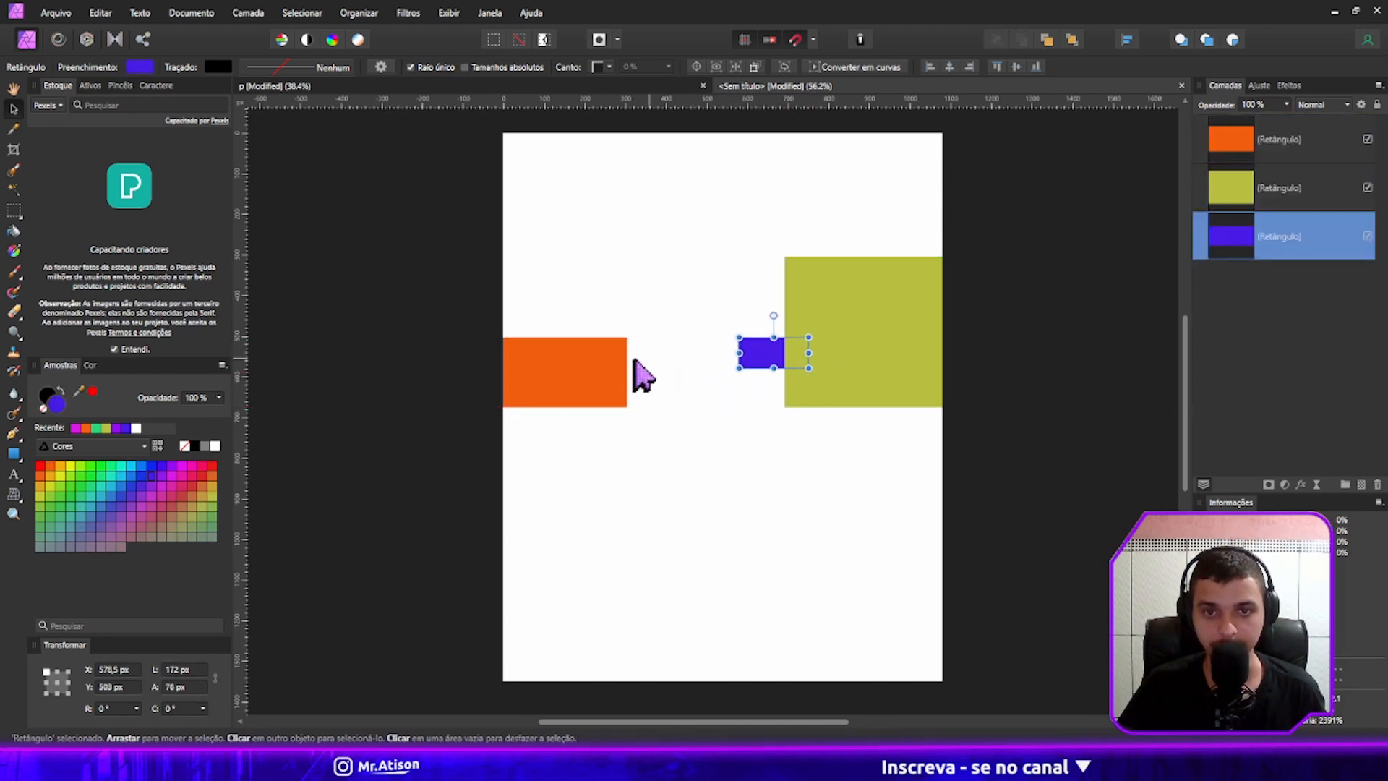
left_click(611, 370)
left_click_drag(573, 387, 643, 368)
left_click(780, 361)
left_click_drag(785, 359, 753, 360)
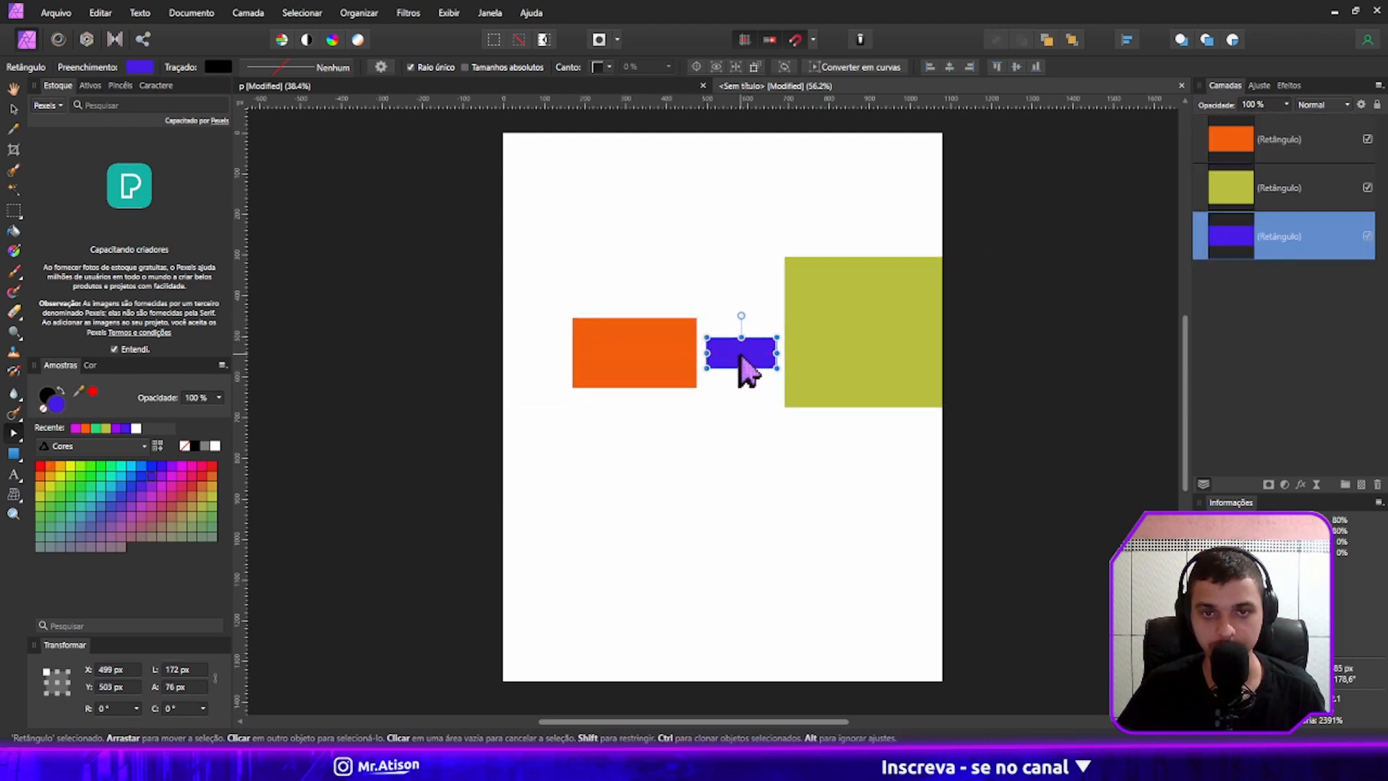
left_click_drag(642, 359, 616, 375)
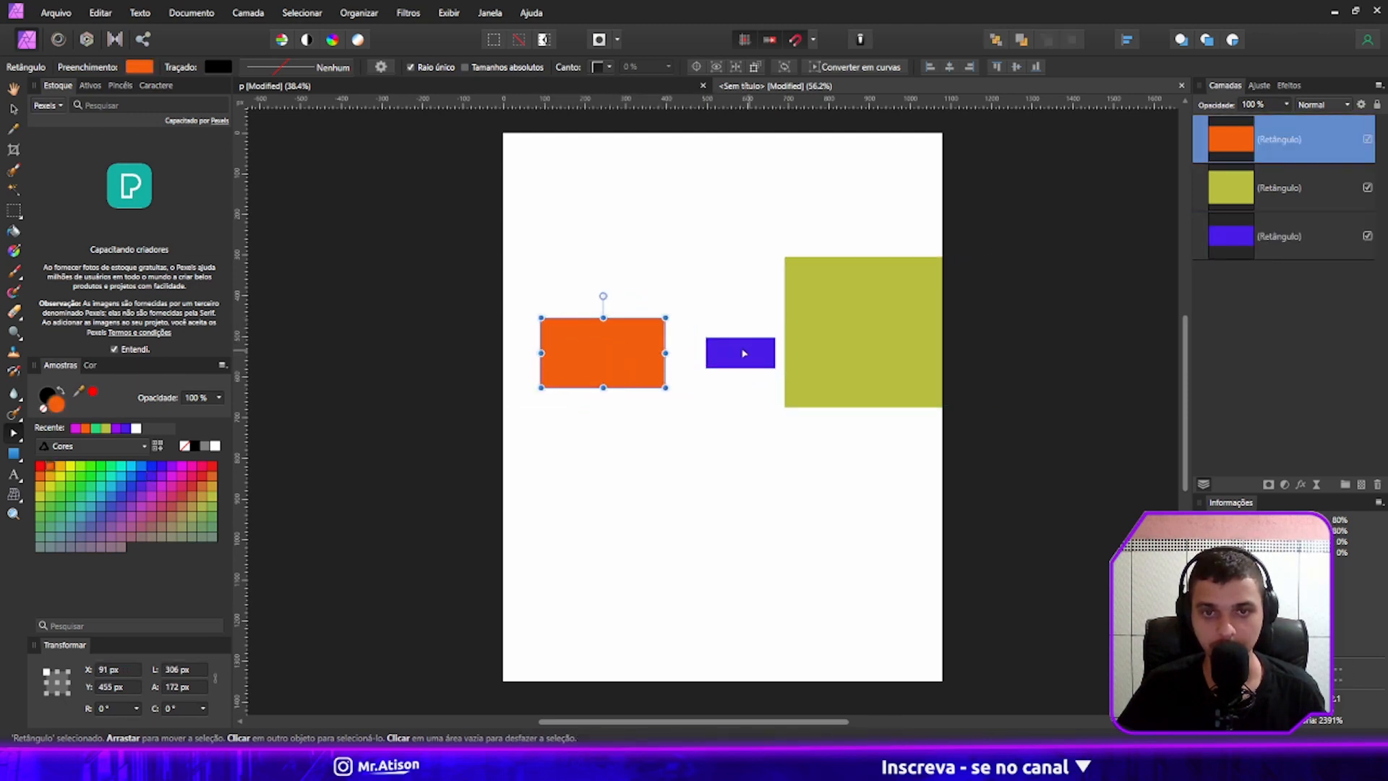
left_click_drag(747, 371, 721, 372)
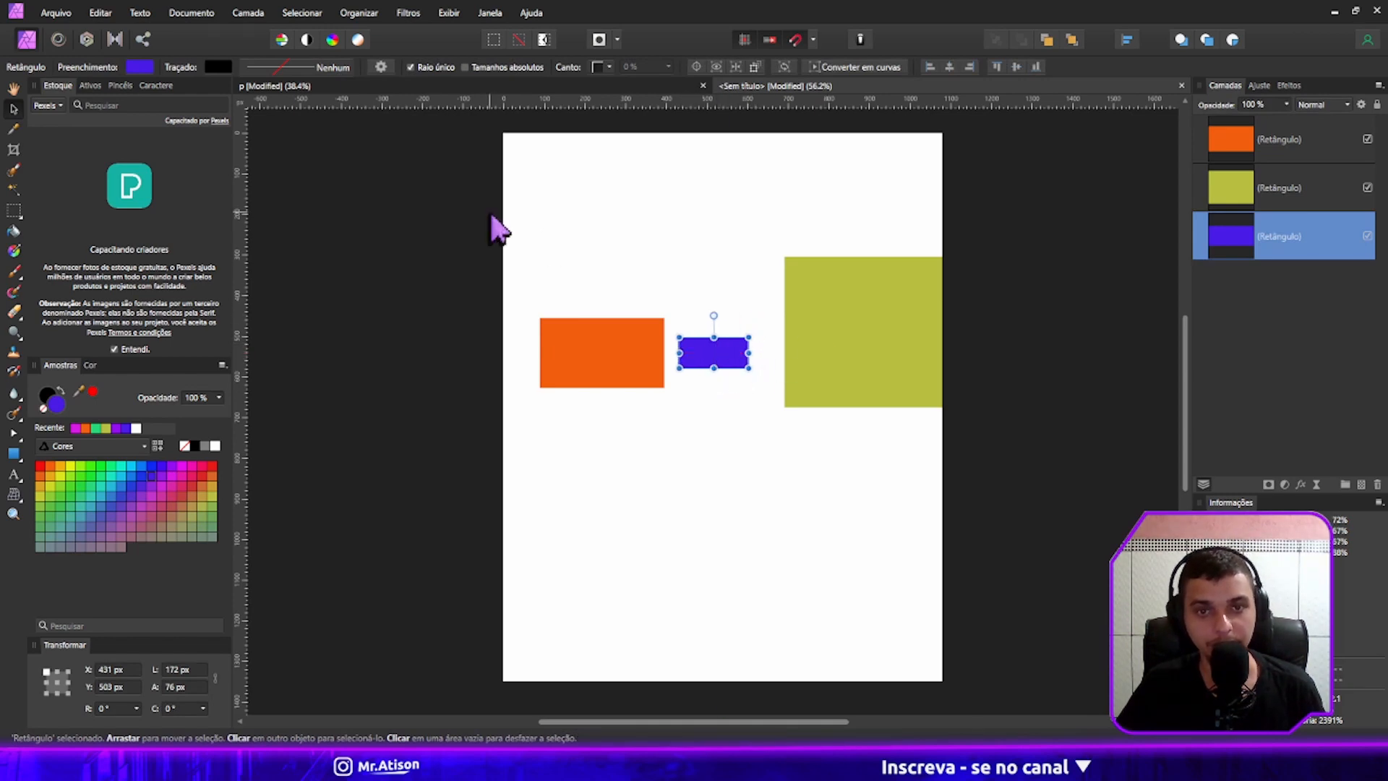
Select all three rectangles and distribute the horizontal spacing between them evenly.
left_click_drag(429, 177, 1152, 474)
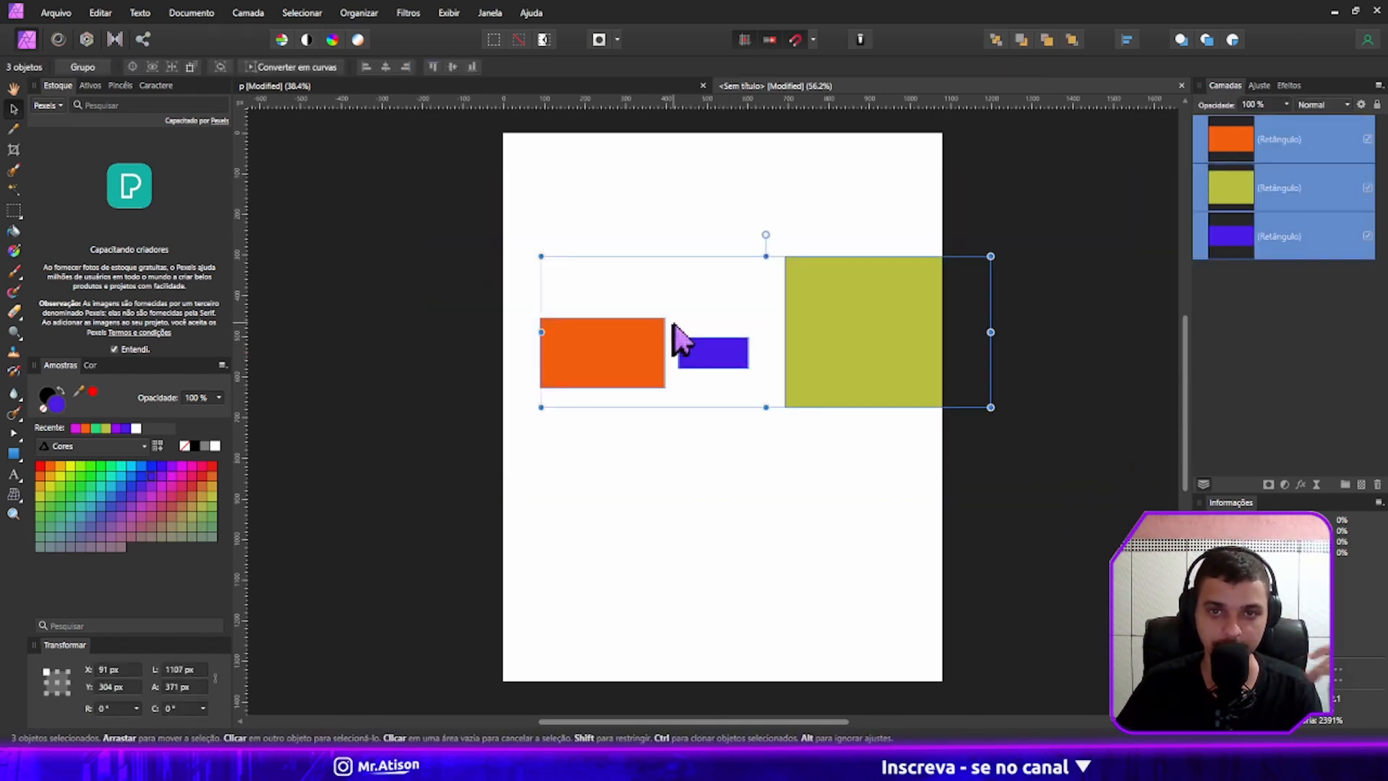
left_click(1128, 41)
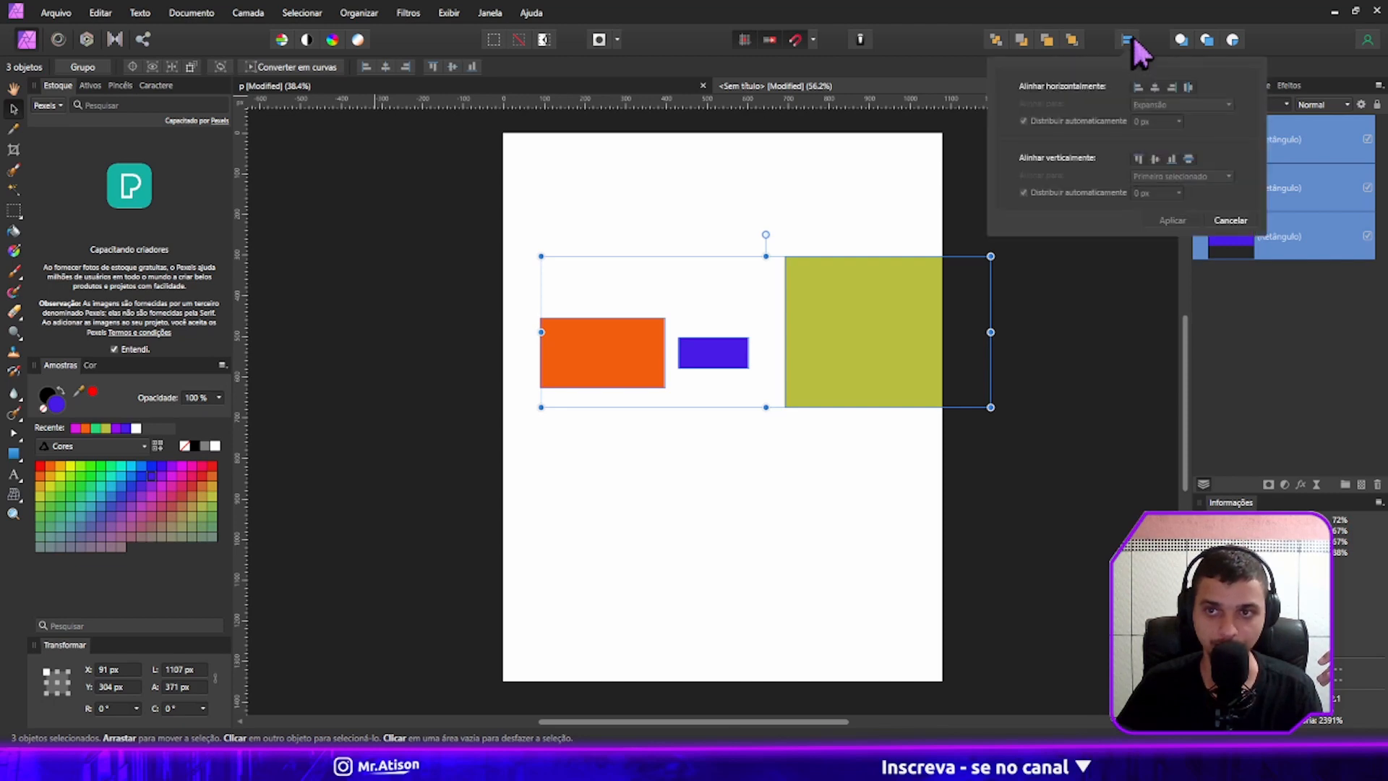
left_click(1188, 88)
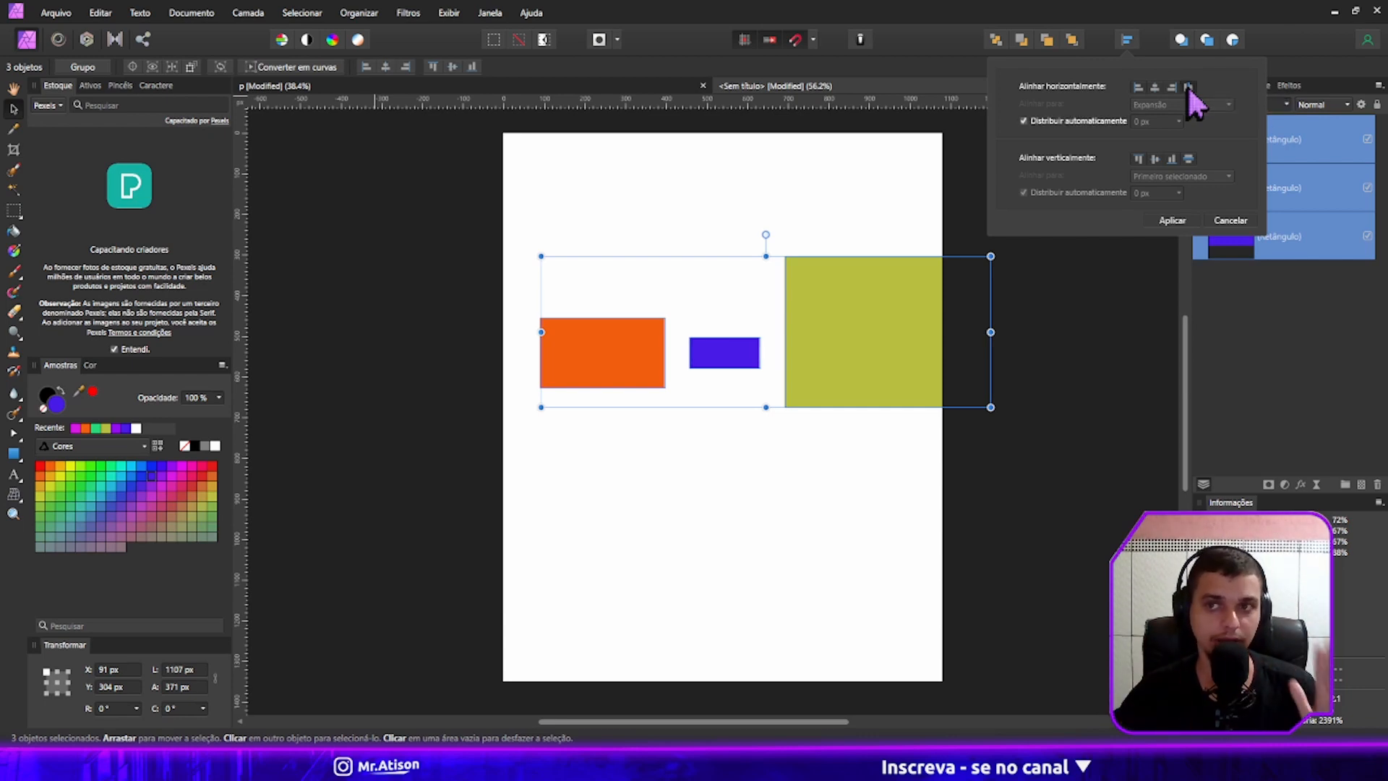
left_click(799, 465)
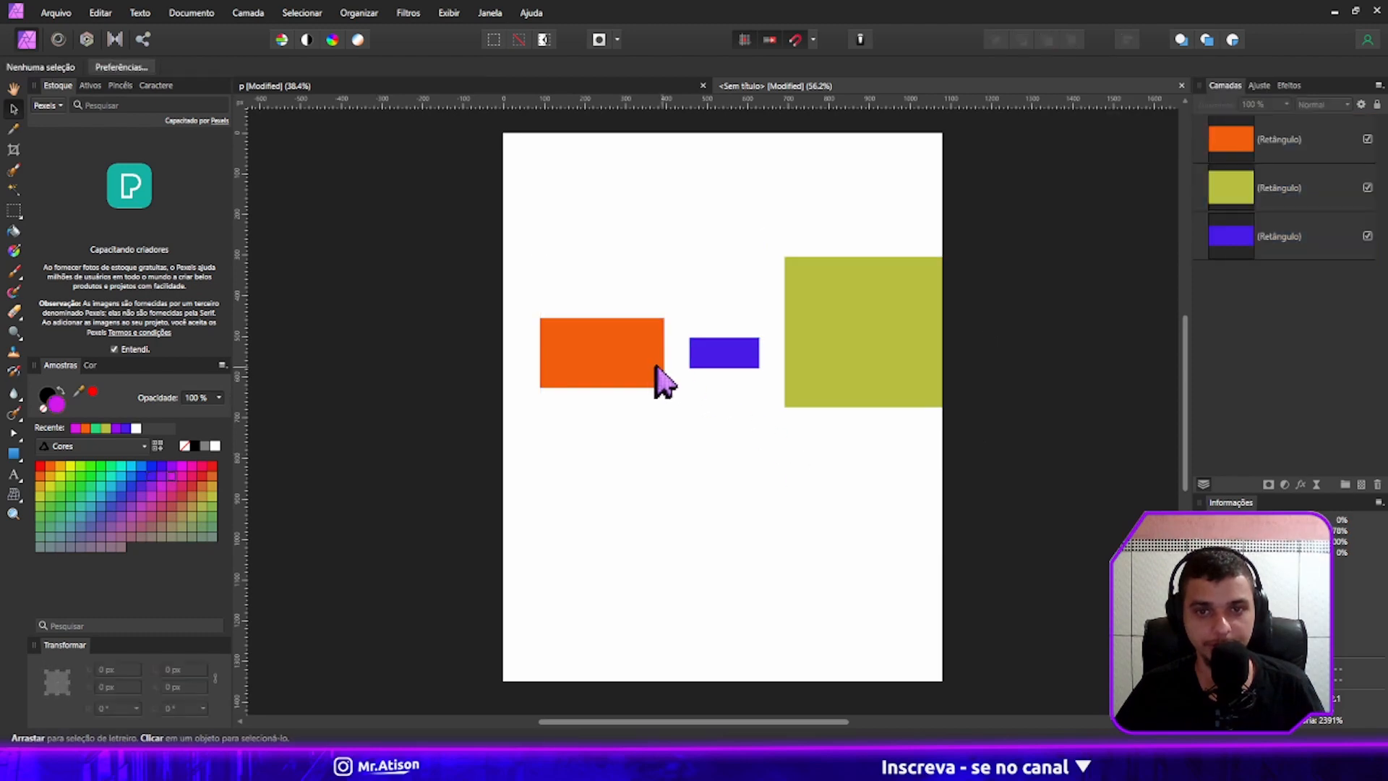
Stack the shapes in a column by moving the orange rectangle to X 392 px, Y 192 px and the olive one to X 287.5 px, Y 694 px.
left_click(654, 376)
left_click_drag(647, 376, 768, 270)
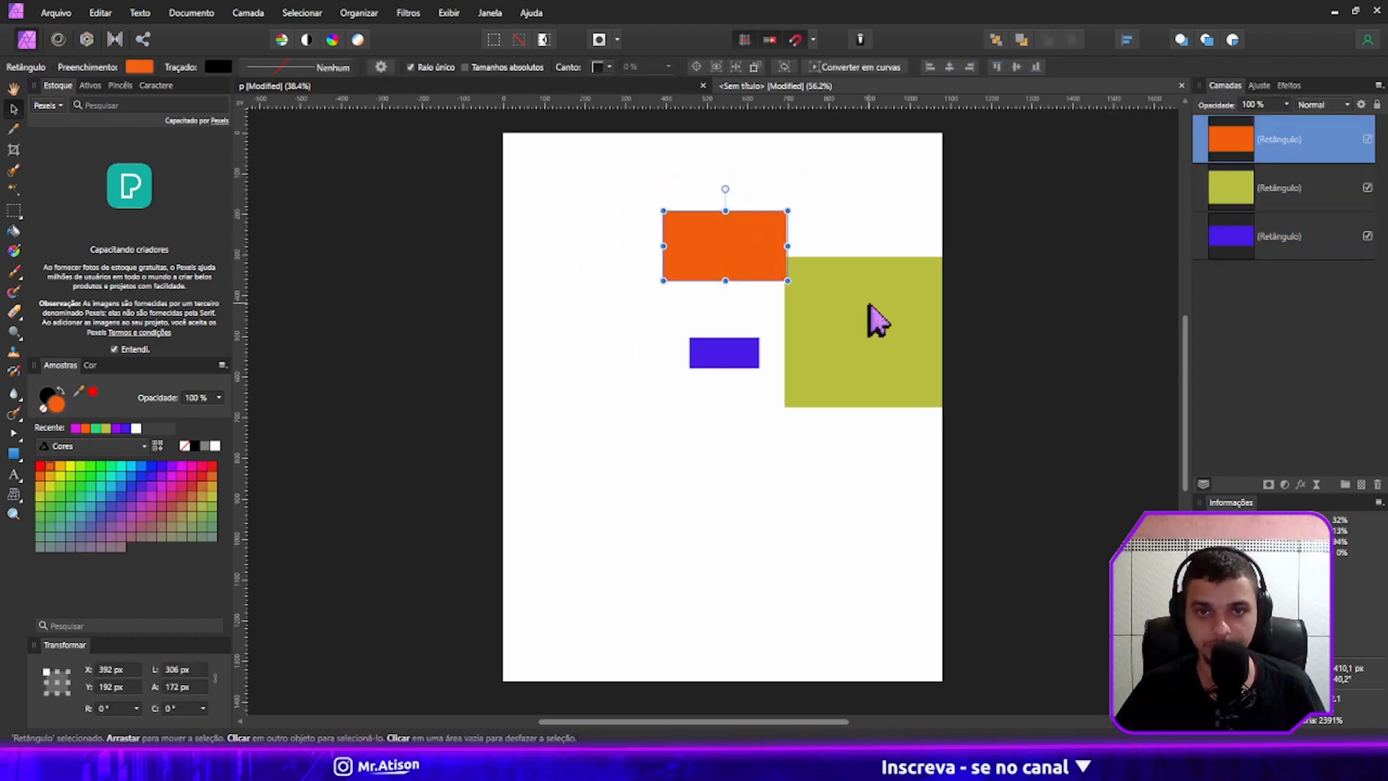
left_click_drag(877, 374, 768, 439)
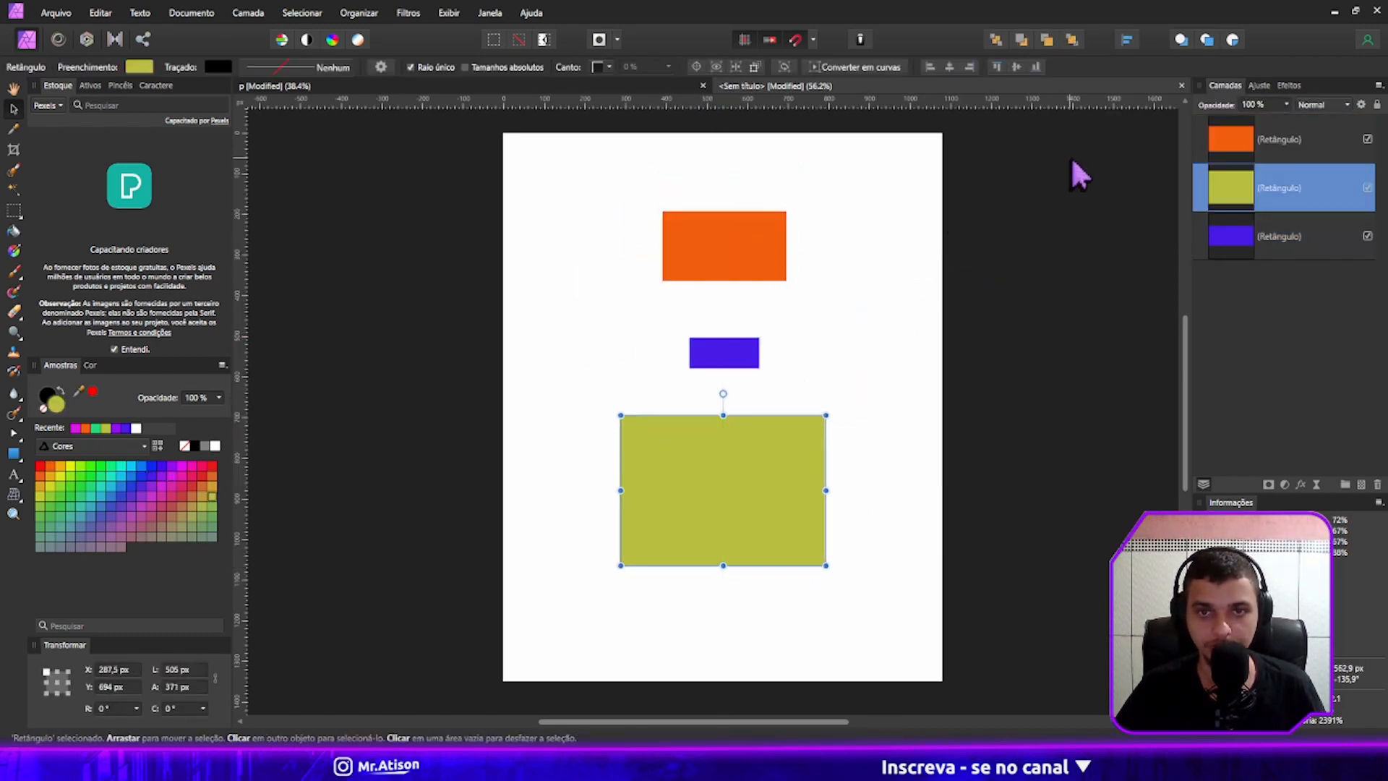
Shift all three rectangles together to X 221.5 px, Y 261 px and move the blue one slightly closer to the orange one.
left_click_drag(1071, 159, 475, 576)
left_click_drag(737, 462, 710, 490)
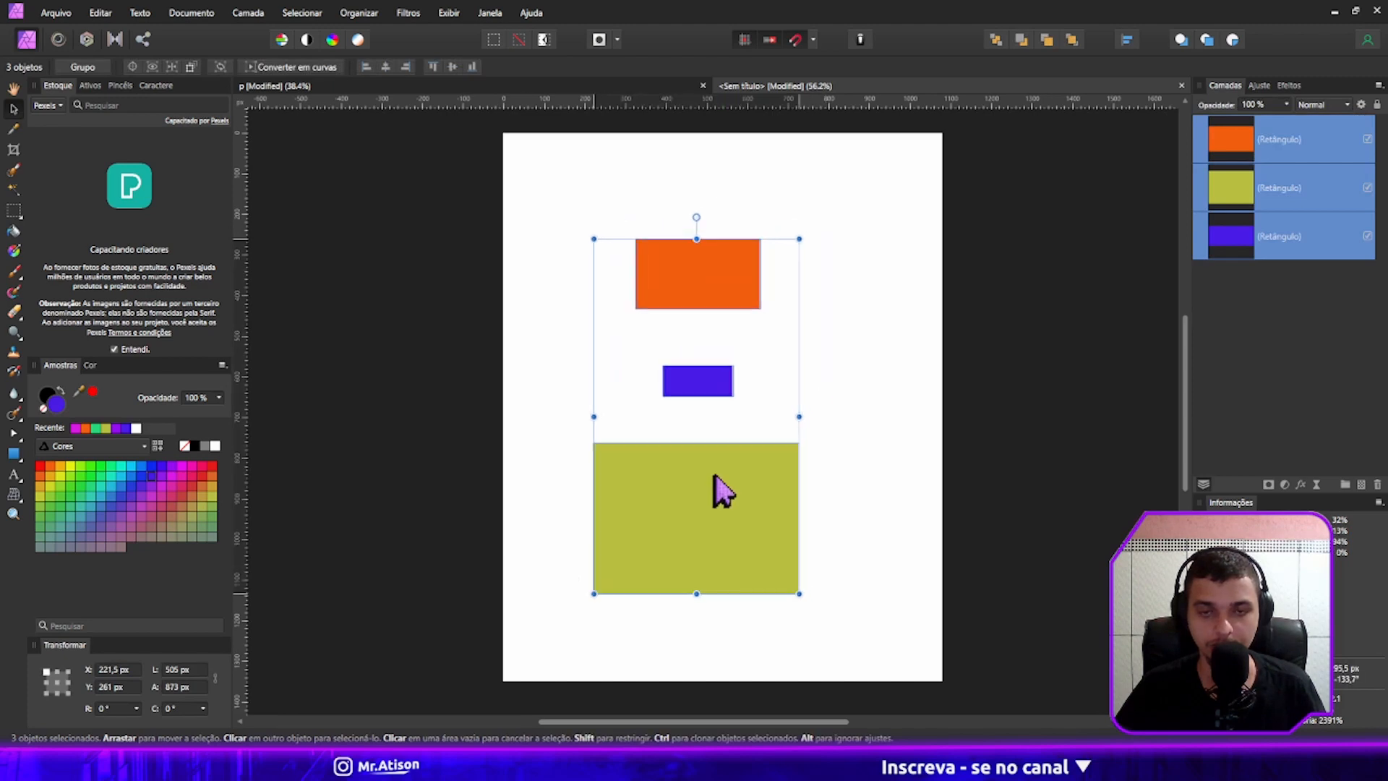
left_click(704, 361)
Select all three stacked rectangles and distribute the vertical spacing between them evenly.
left_click_drag(1015, 177, 542, 597)
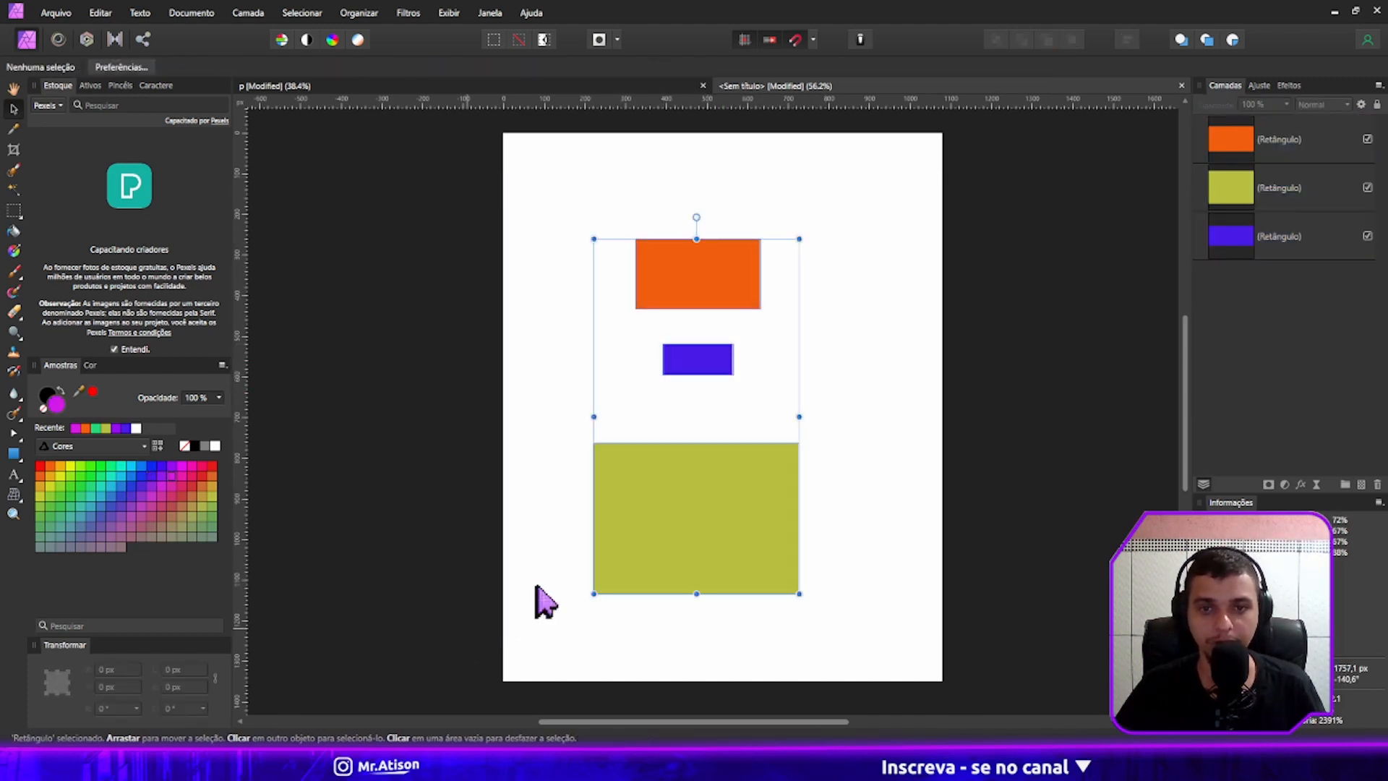
left_click(1128, 43)
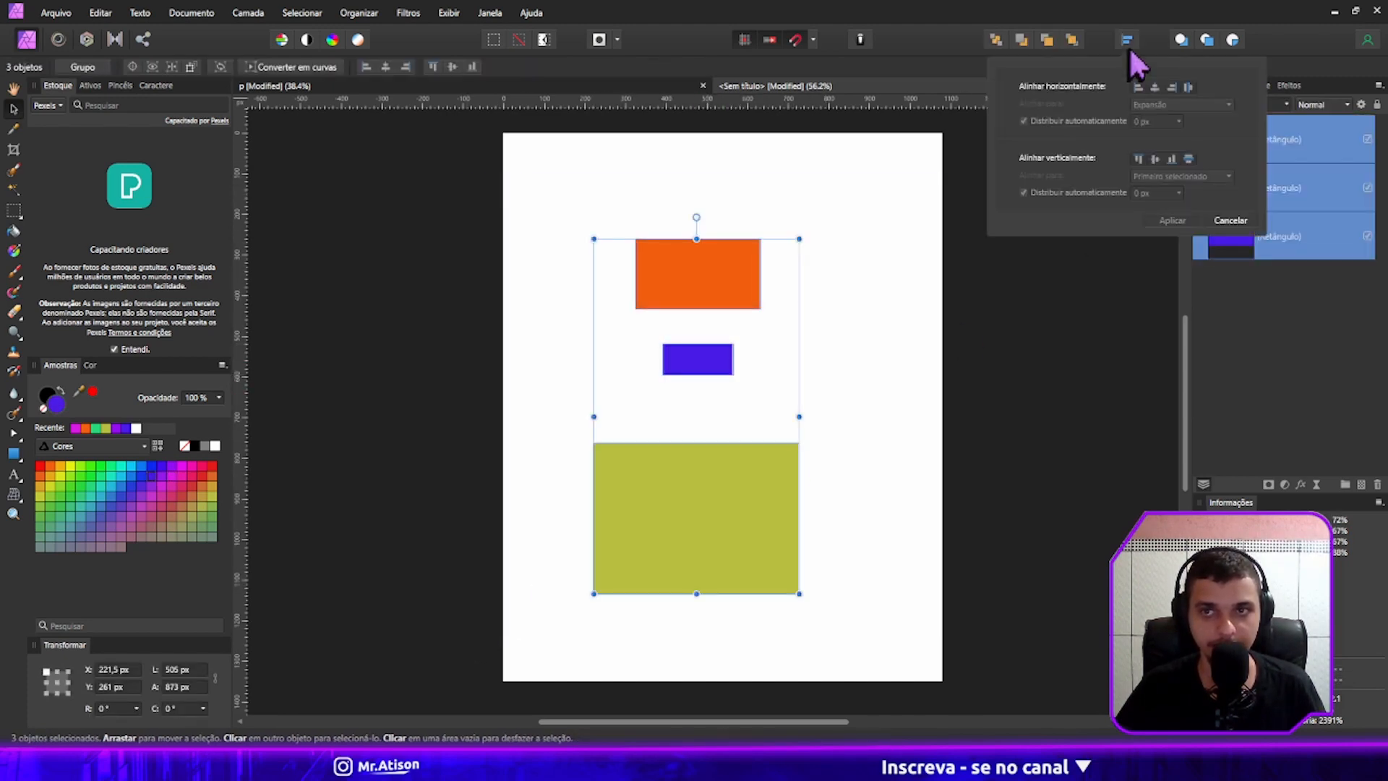
left_click(1186, 160)
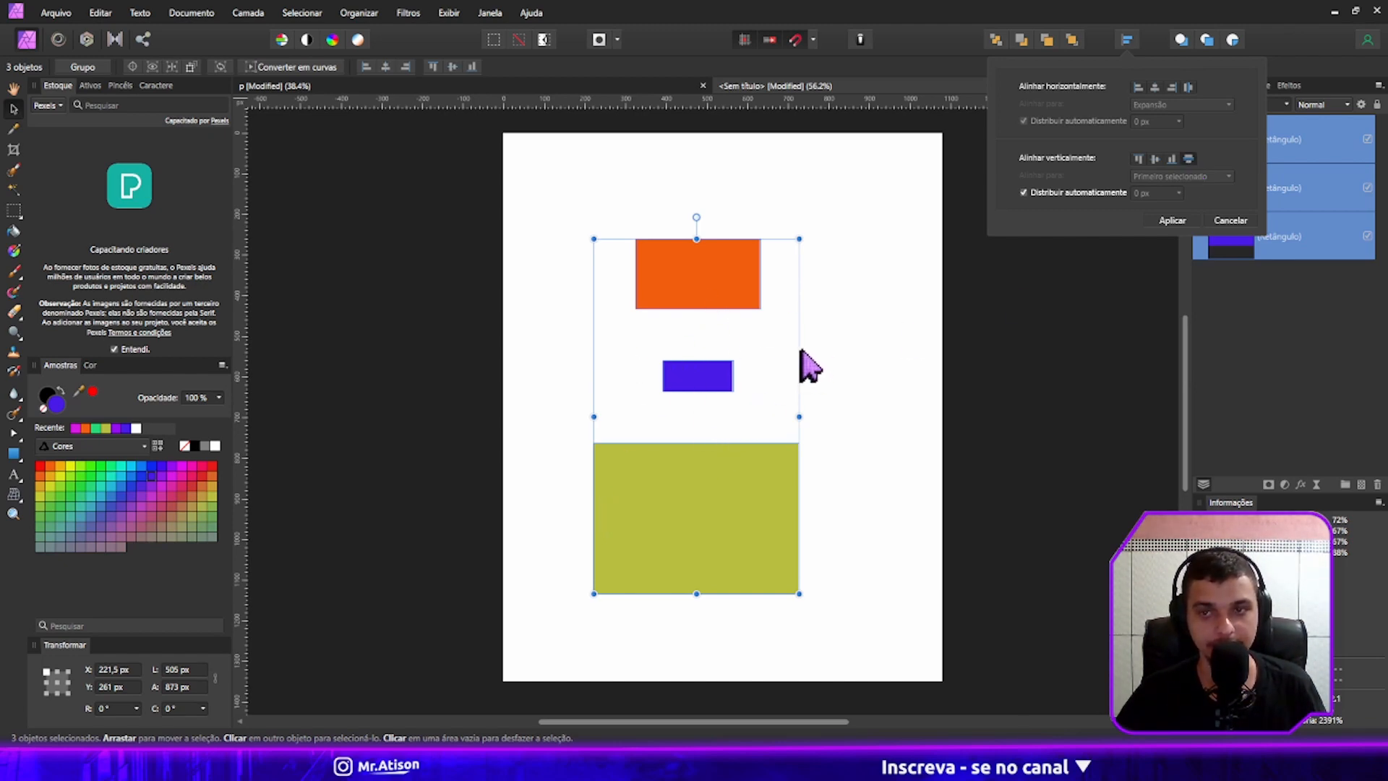
left_click(1043, 299)
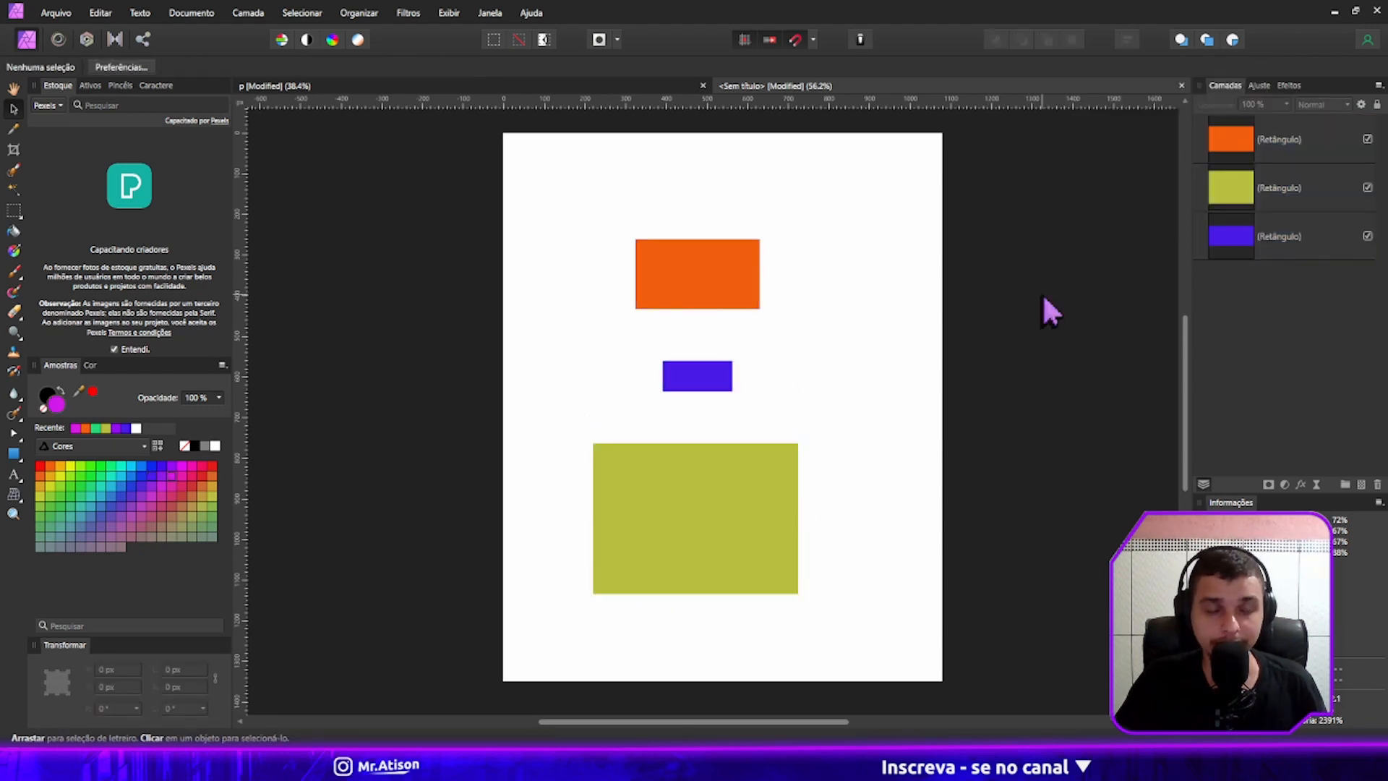
Move the orange rectangle to X 387 px, Y 261 px and the olive one to X 387 px, Y 675 px.
left_click(750, 306)
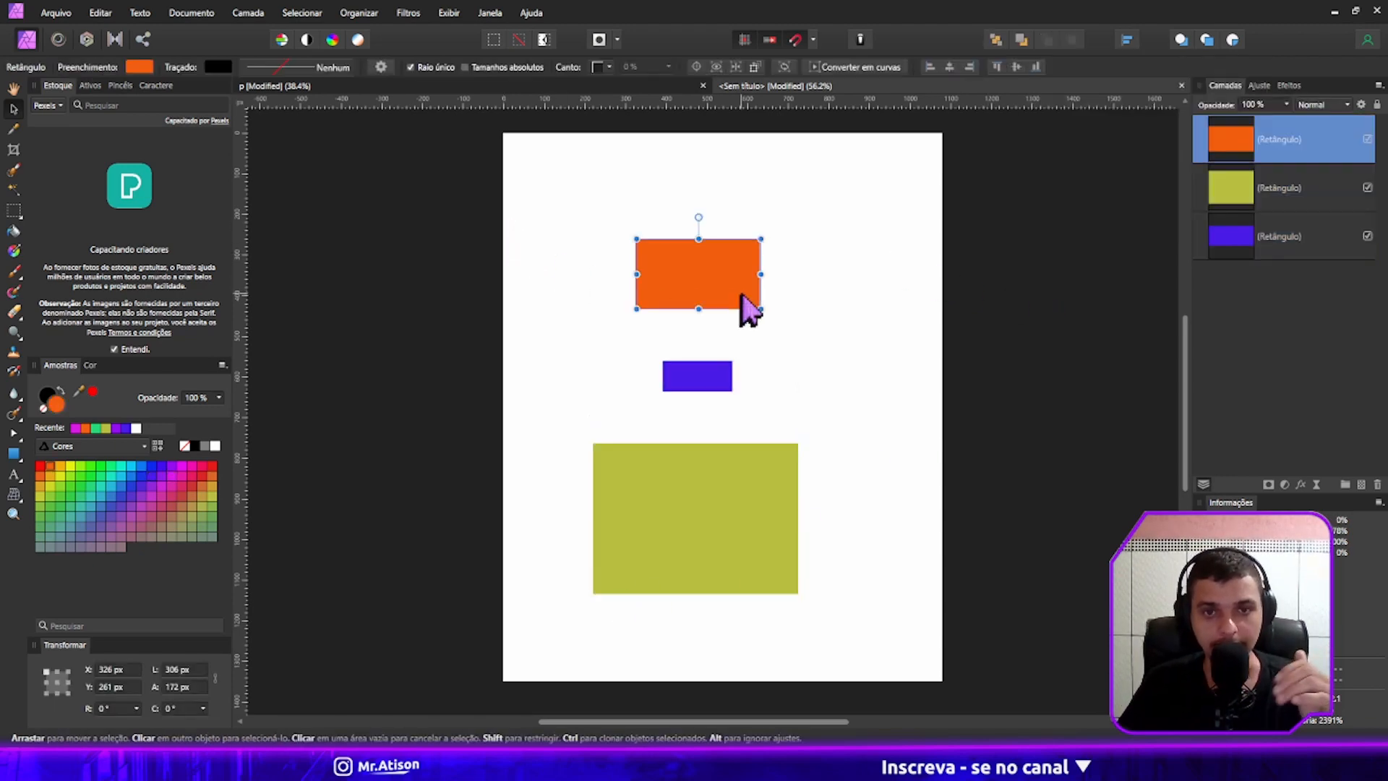
left_click_drag(704, 304, 719, 307)
left_click(697, 506)
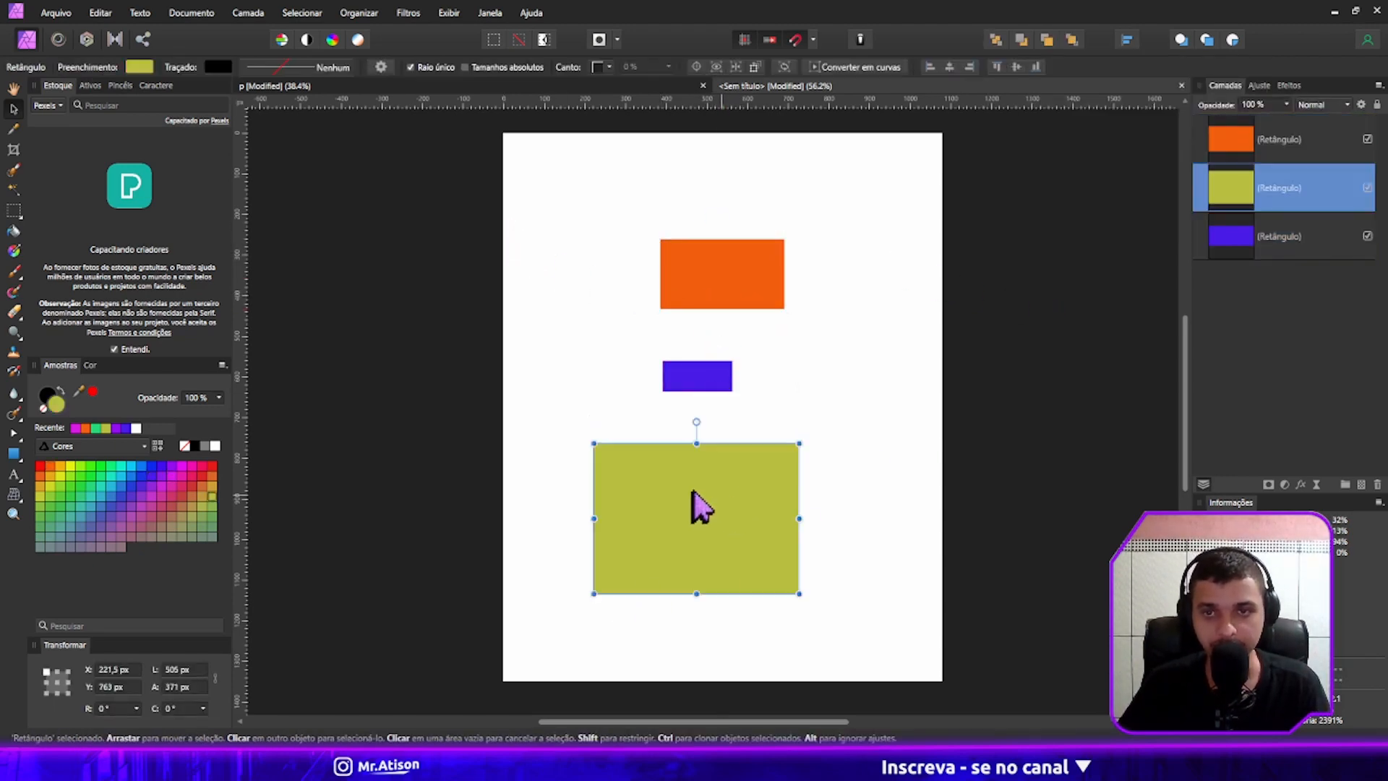
left_click_drag(697, 505, 742, 466)
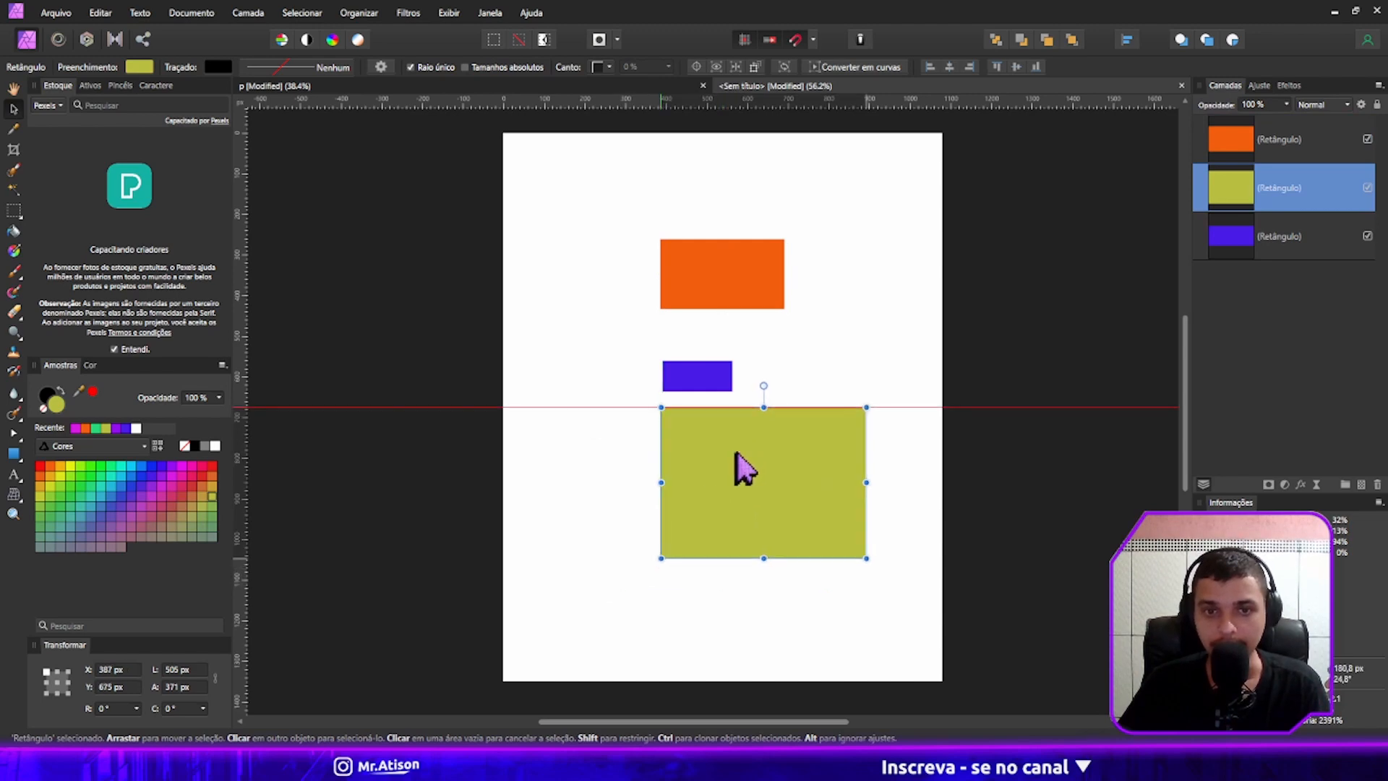
left_click(1126, 40)
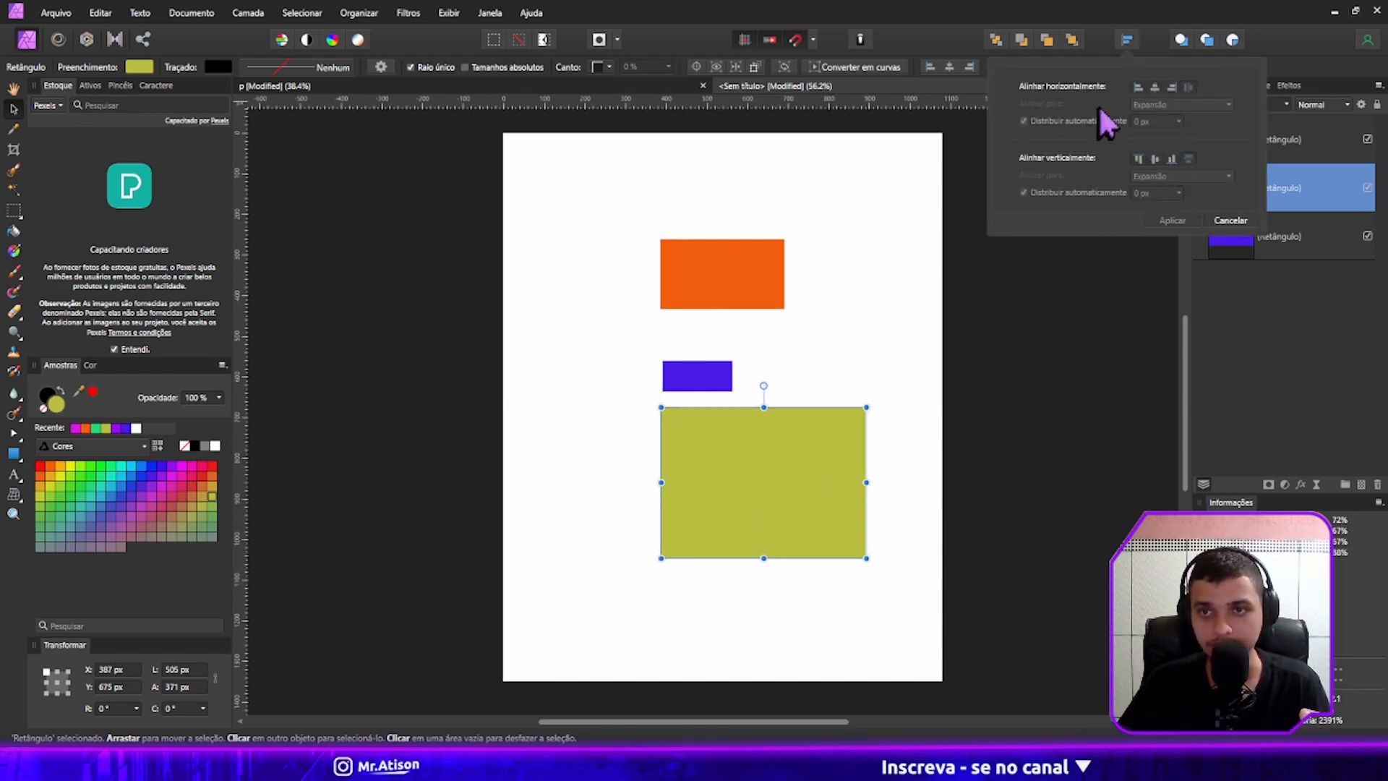
left_click(998, 321)
Move the blue rectangle up and left, and place the orange one at X 301 px, Y 293 px with matching left edges.
left_click(746, 267)
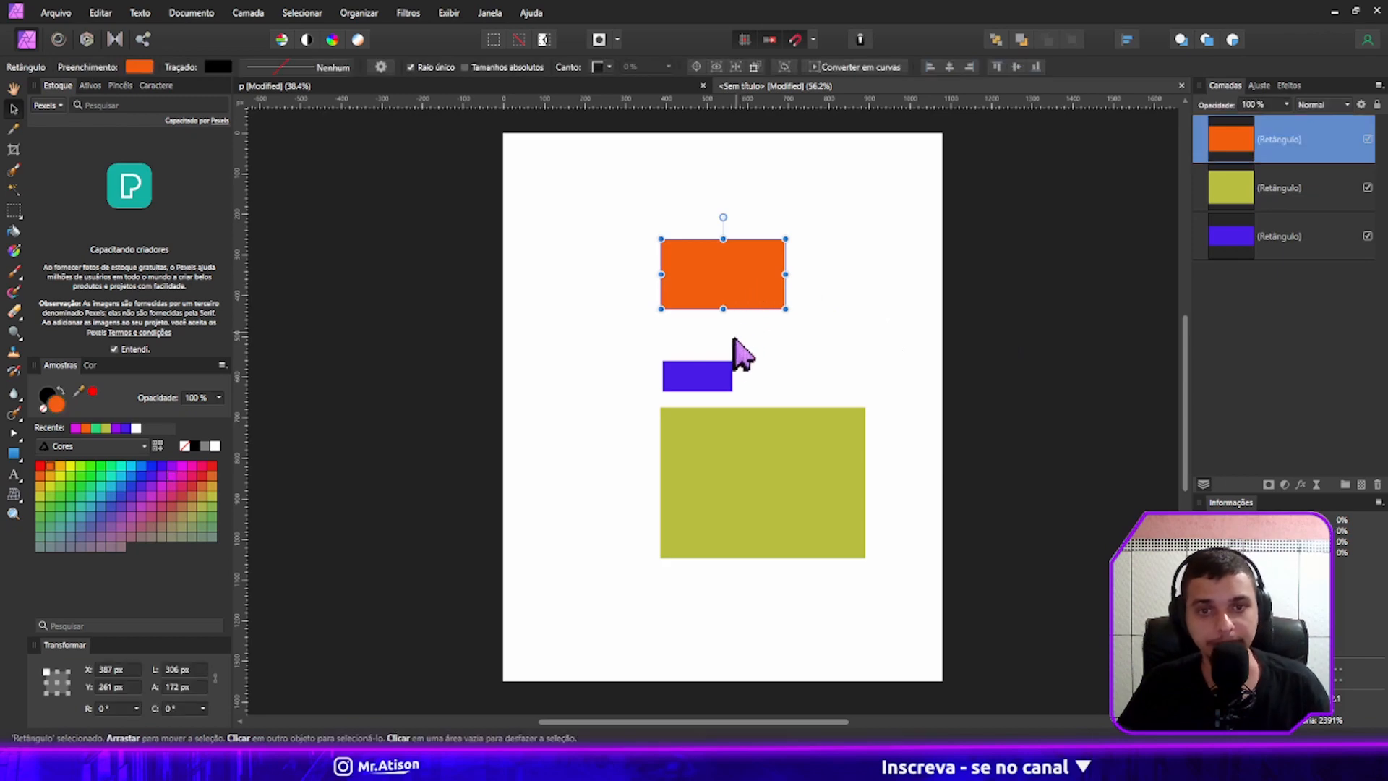
left_click(711, 382)
left_click_drag(711, 382, 676, 363)
left_click_drag(700, 282, 675, 292)
left_click(718, 432)
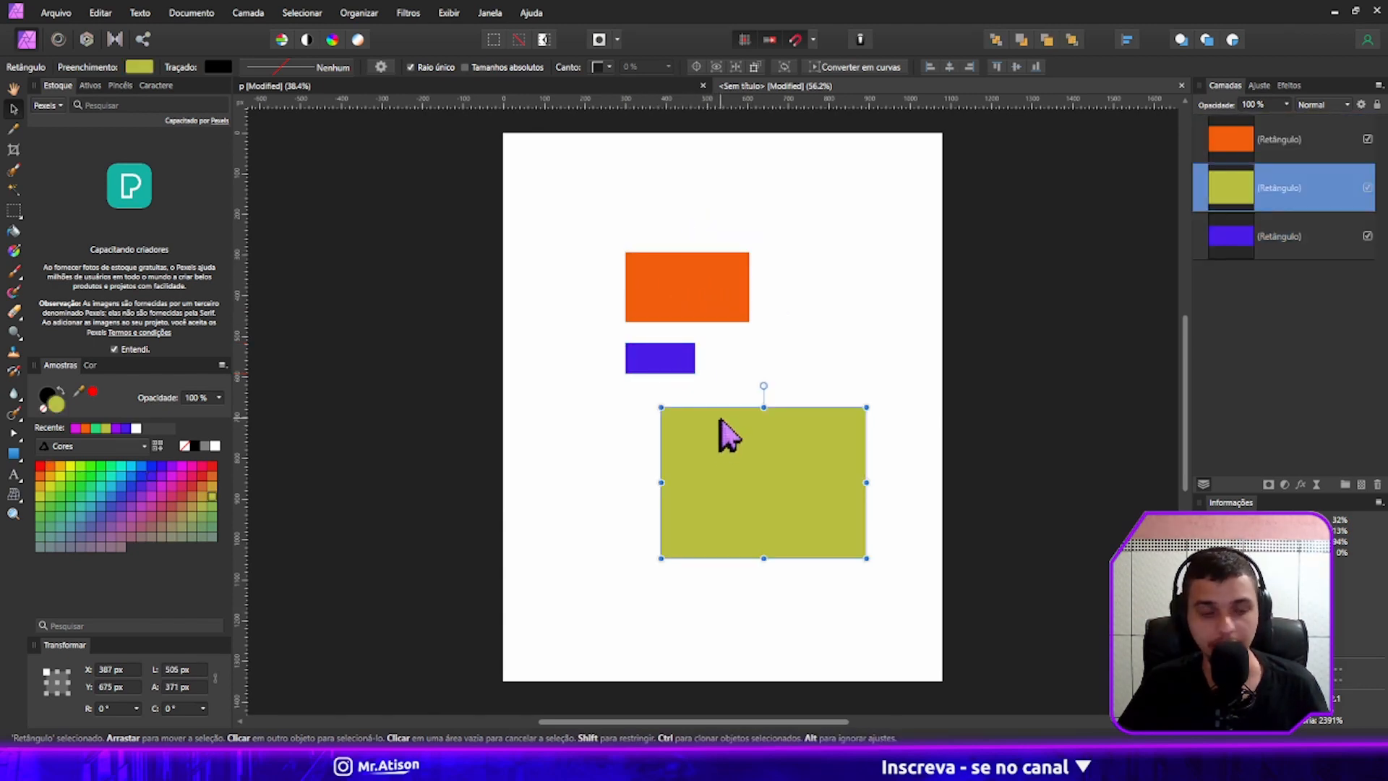
Show the grid and apply the 180px preset in the grid and axis manager.
key("ctrl+apostrophe")
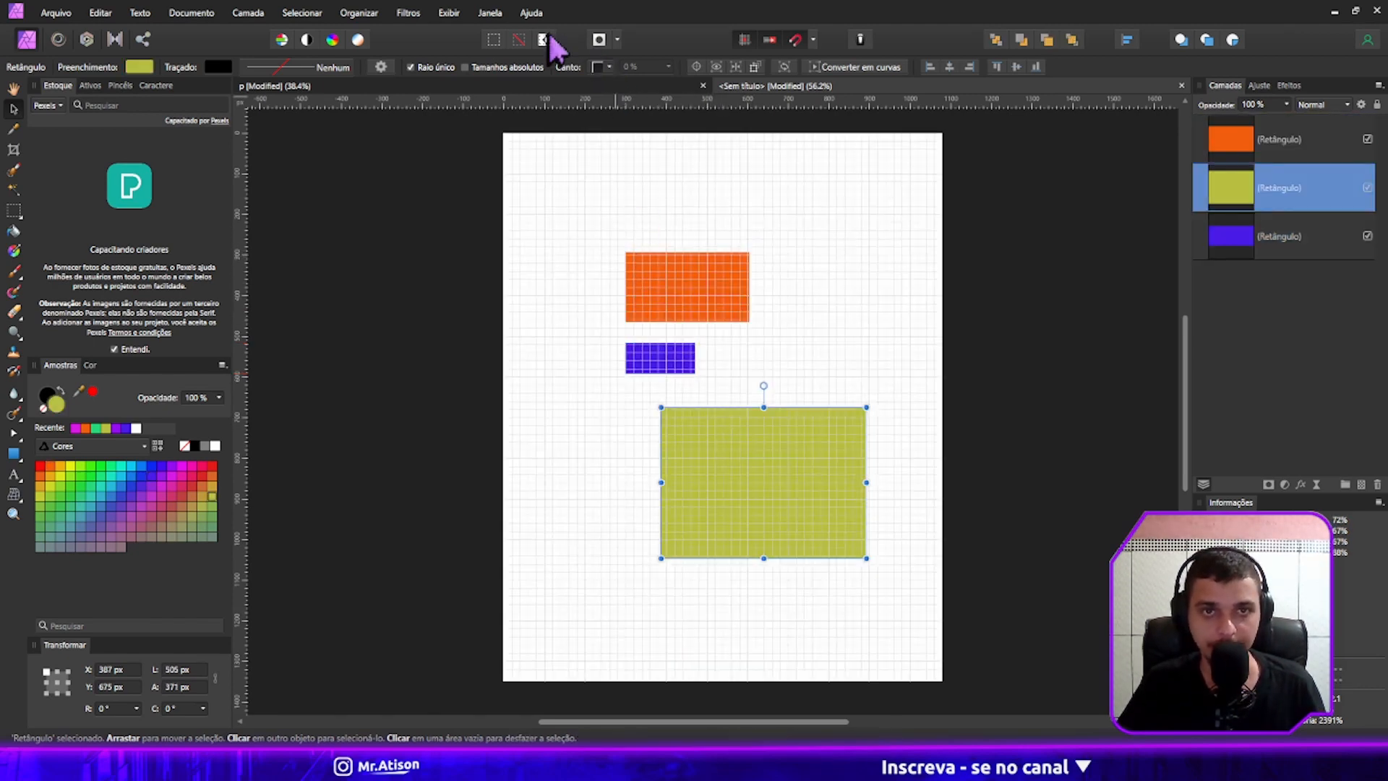
left_click(455, 14)
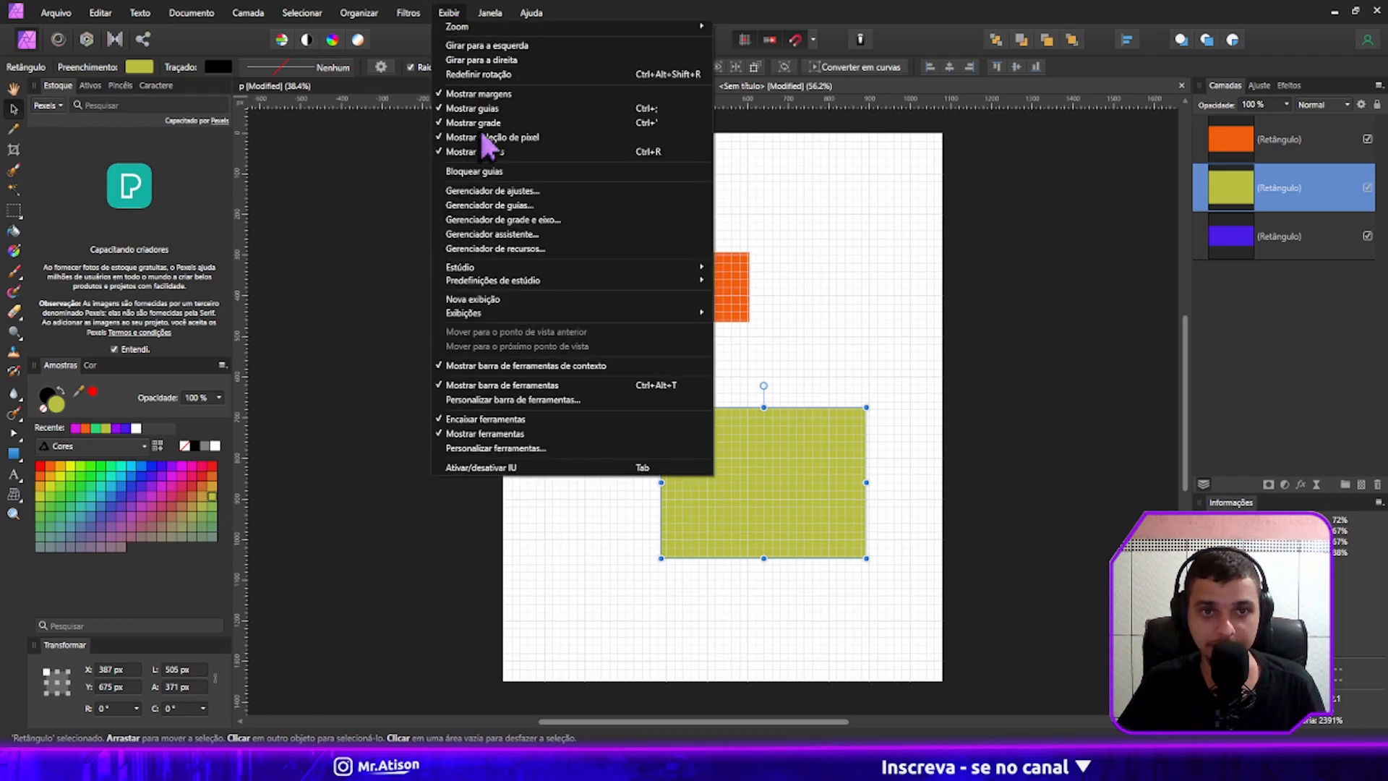
left_click(532, 217)
left_click(618, 285)
left_click(597, 301)
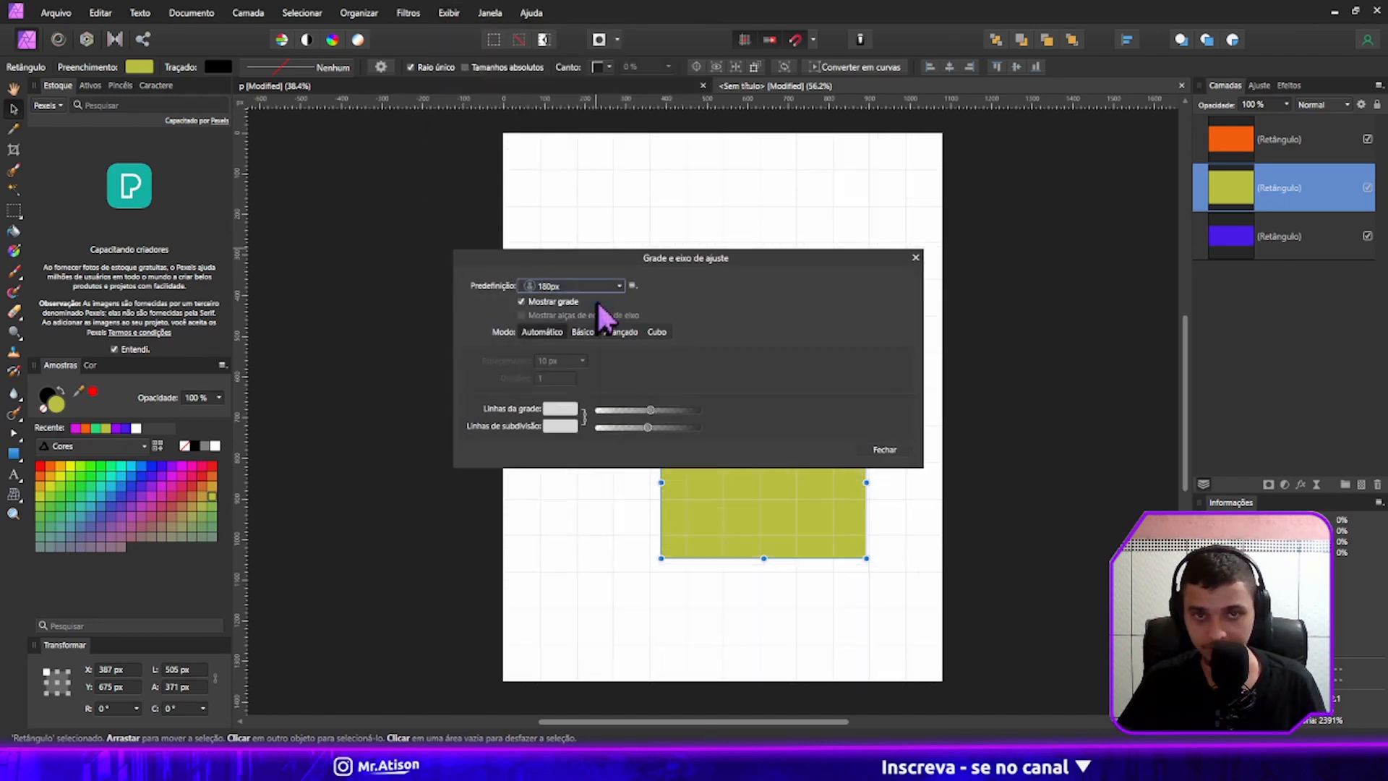
left_click(912, 263)
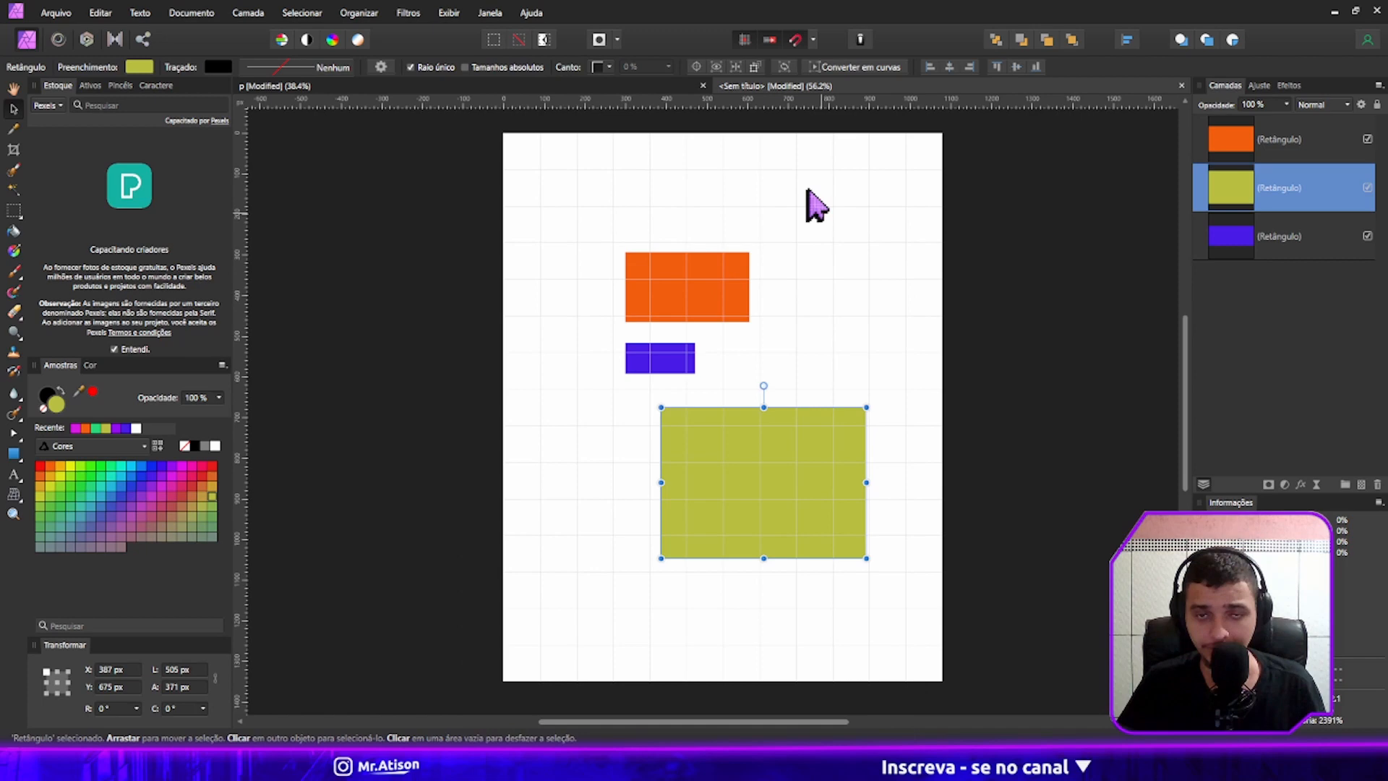
Snap the orange rectangle to X 270 px, Y 270 px, place the blue one left-aligned beneath it, and move the olive one to X 287.5 px, Y 630 px.
scroll(756, 321, "up", 3)
left_click(630, 230)
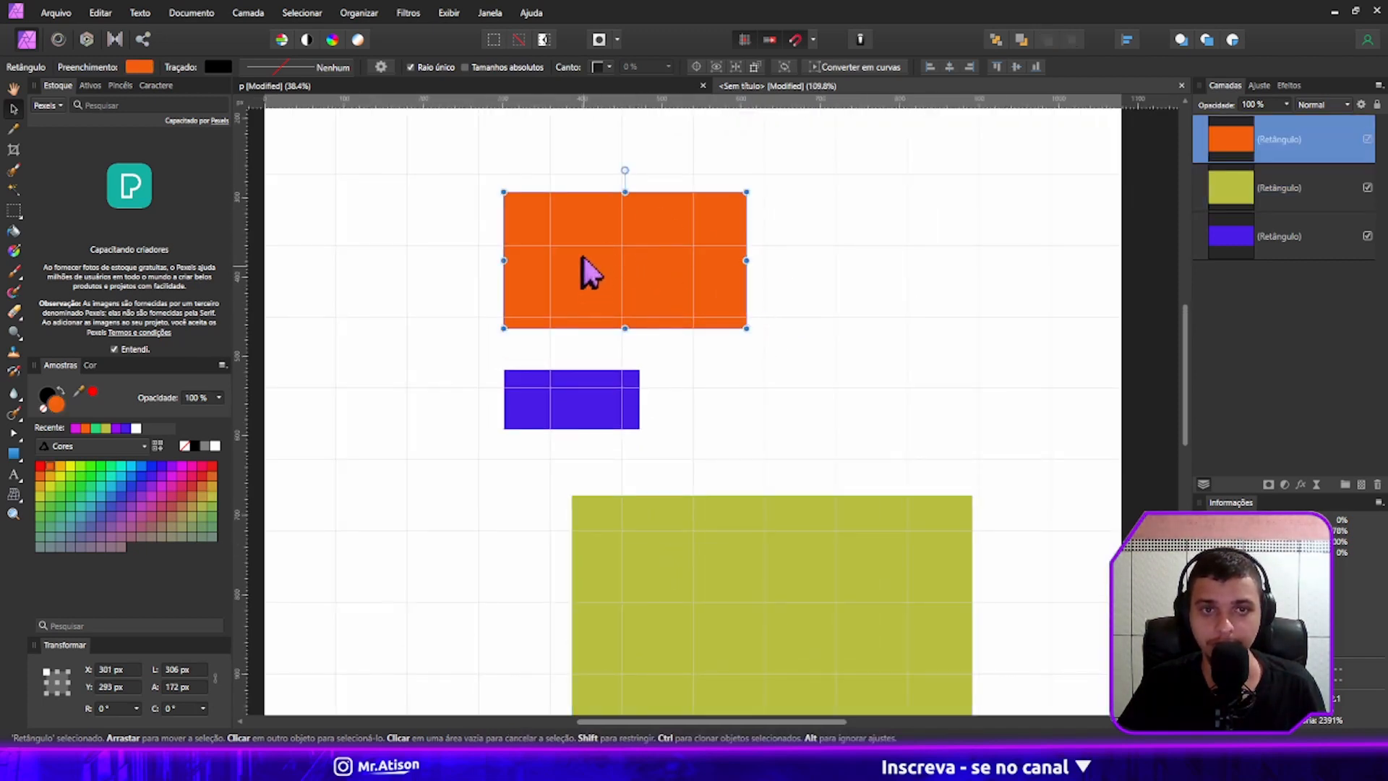
left_click_drag(589, 273, 557, 255)
left_click_drag(576, 394, 551, 369)
left_click(684, 513)
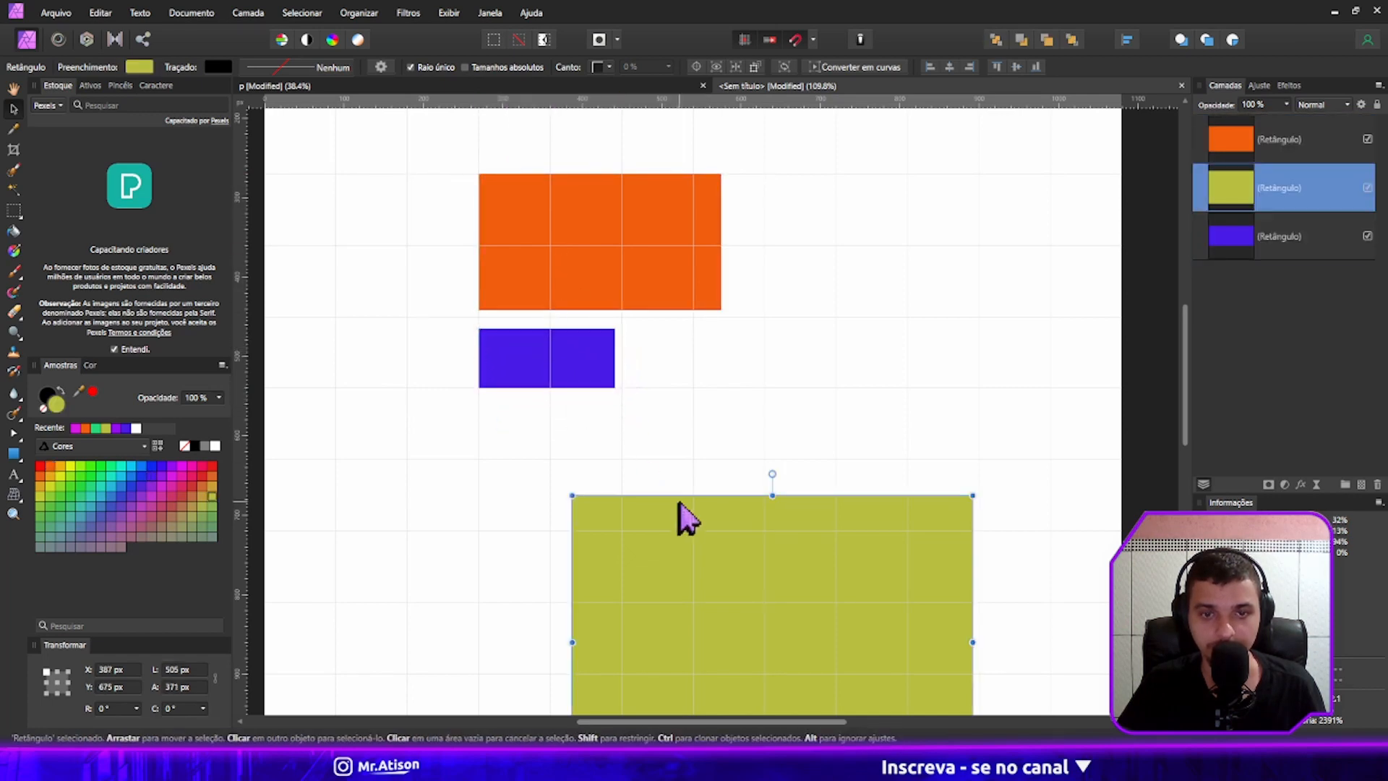
left_click_drag(669, 533, 596, 503)
scroll(596, 502, "down", 3)
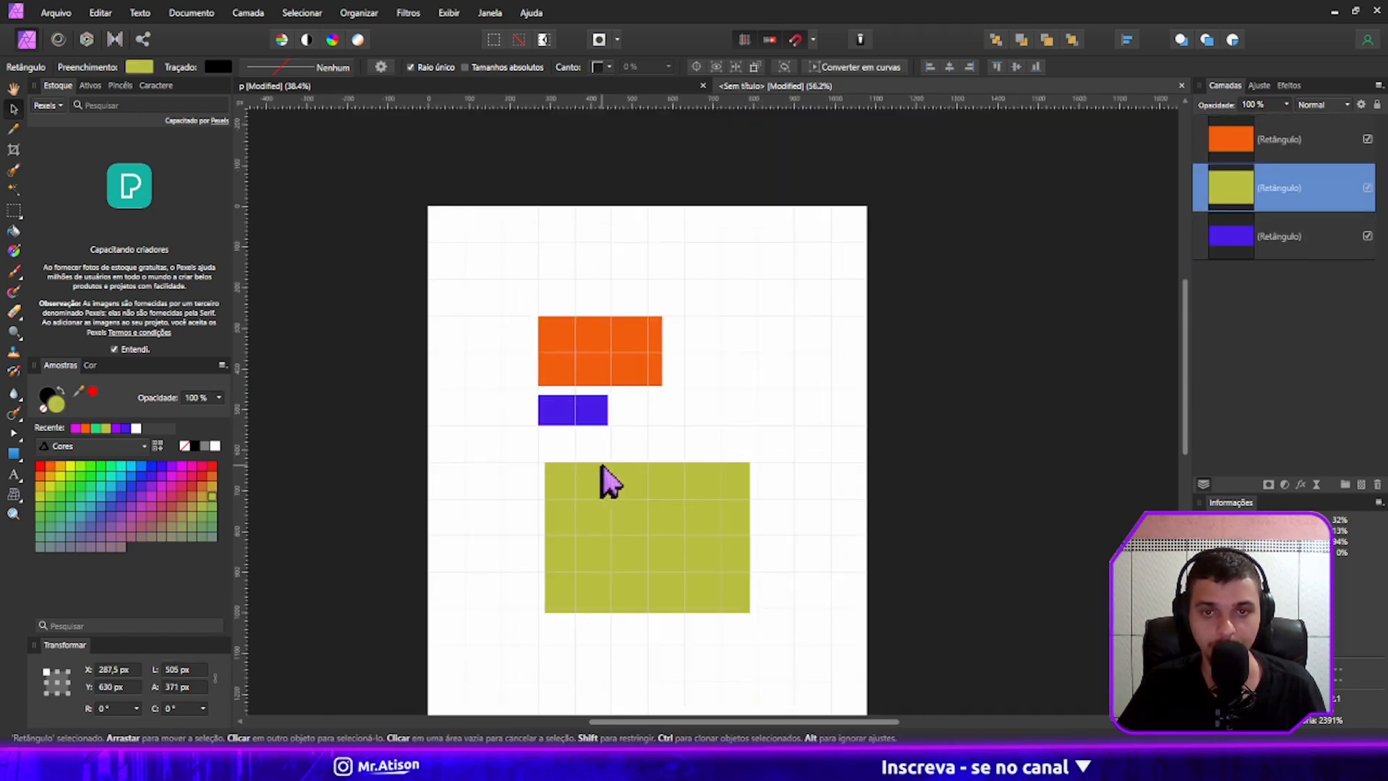
Try horizontal ruler guides at the orange rectangle's top edge and across the blue rectangle, and undo them.
scroll(682, 492, "down", 2)
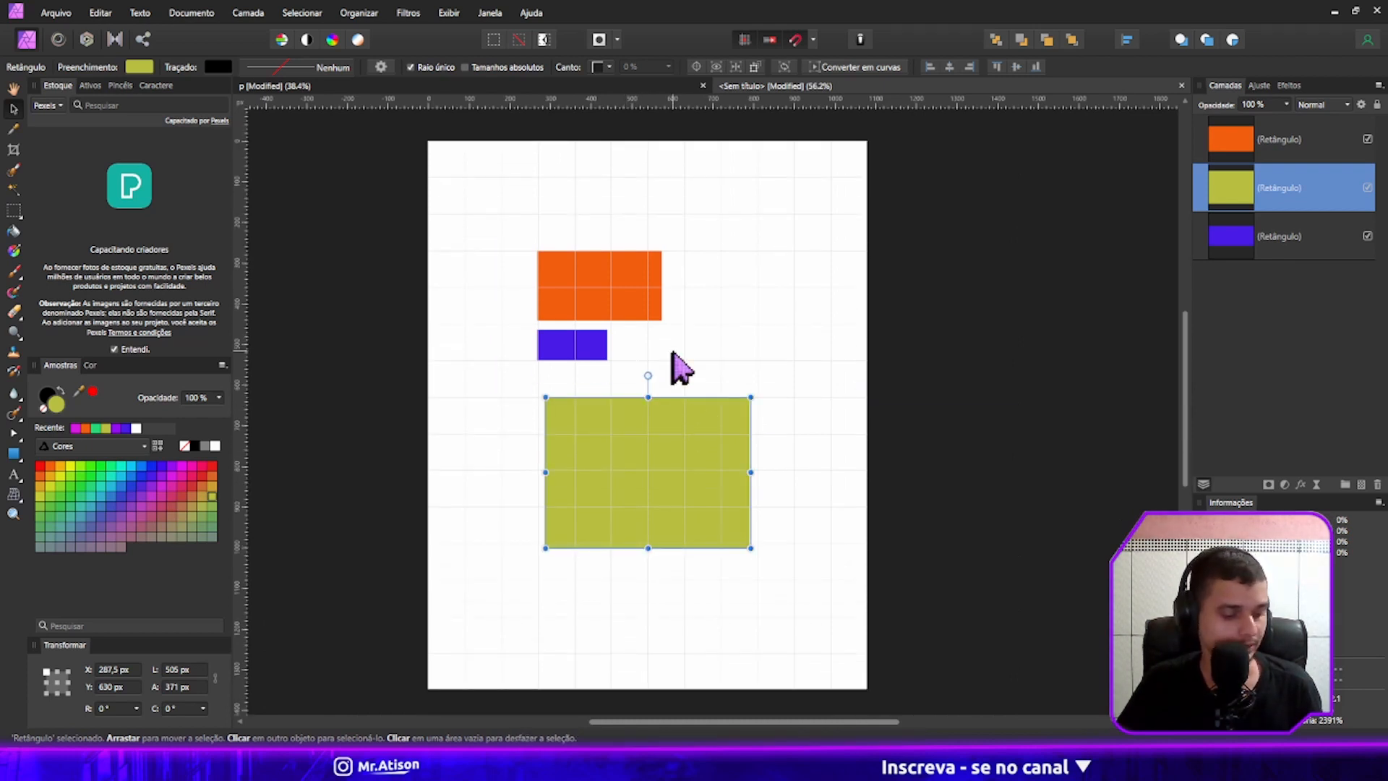
left_click(656, 273)
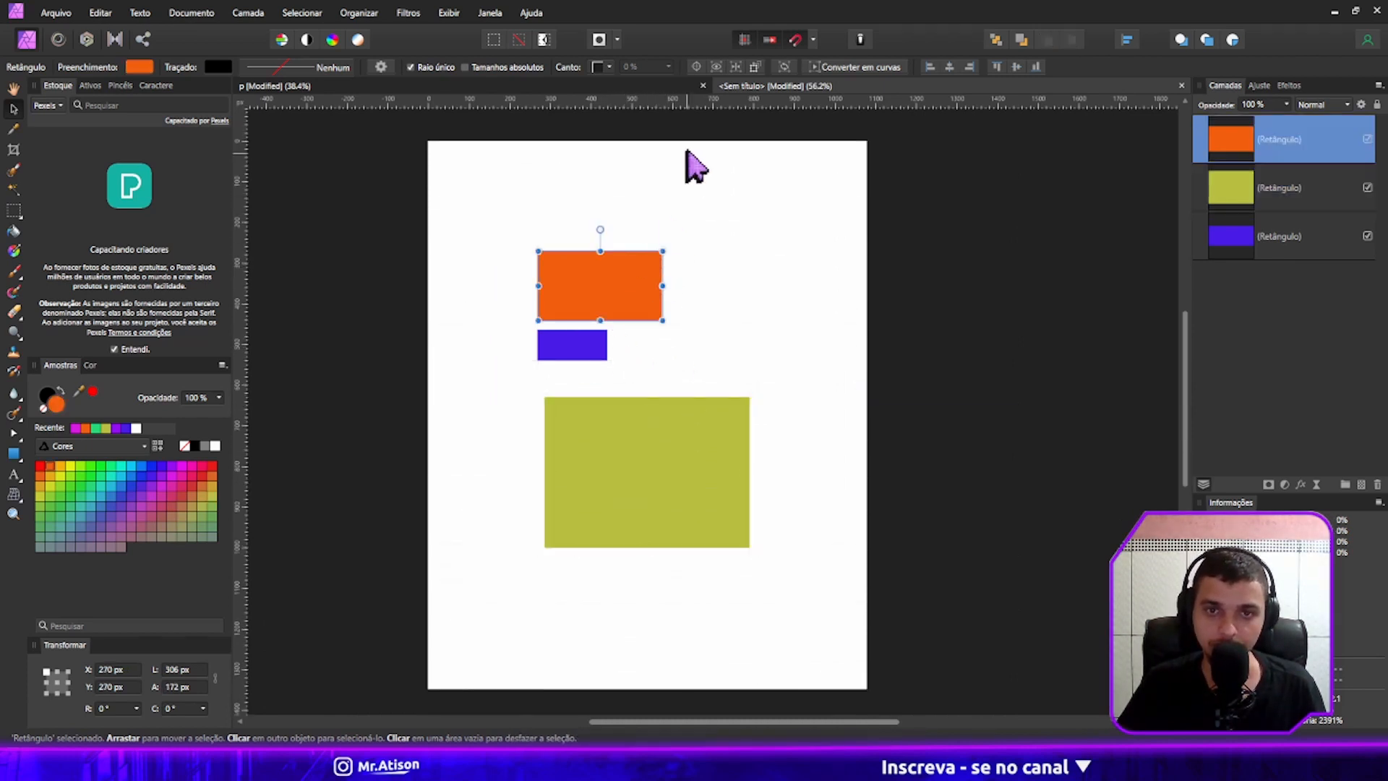
left_click_drag(719, 102, 683, 249)
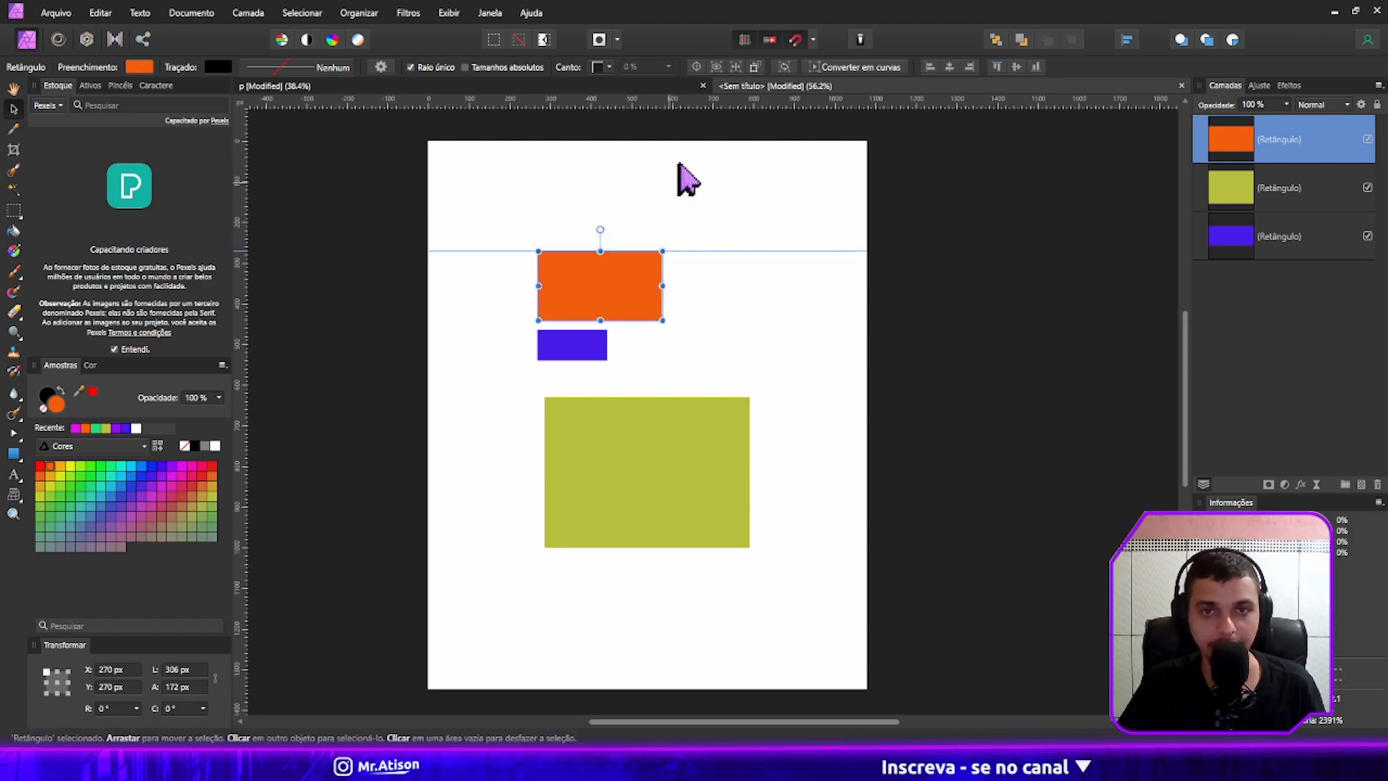
left_click_drag(714, 101, 673, 347)
key("ctrl+z")
key("ctrl+z")
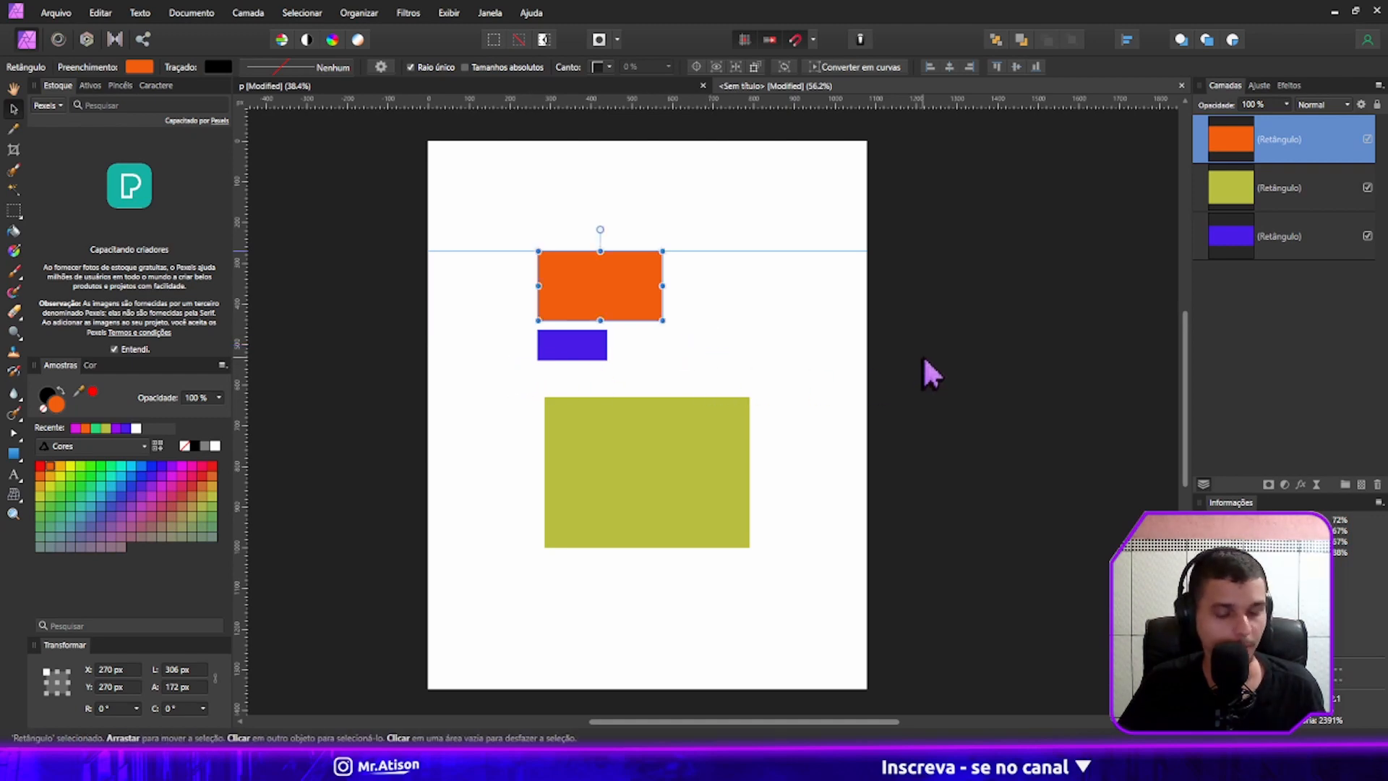
Delete the orange and blue rectangles, leaving only the olive one on the page.
key("Delete")
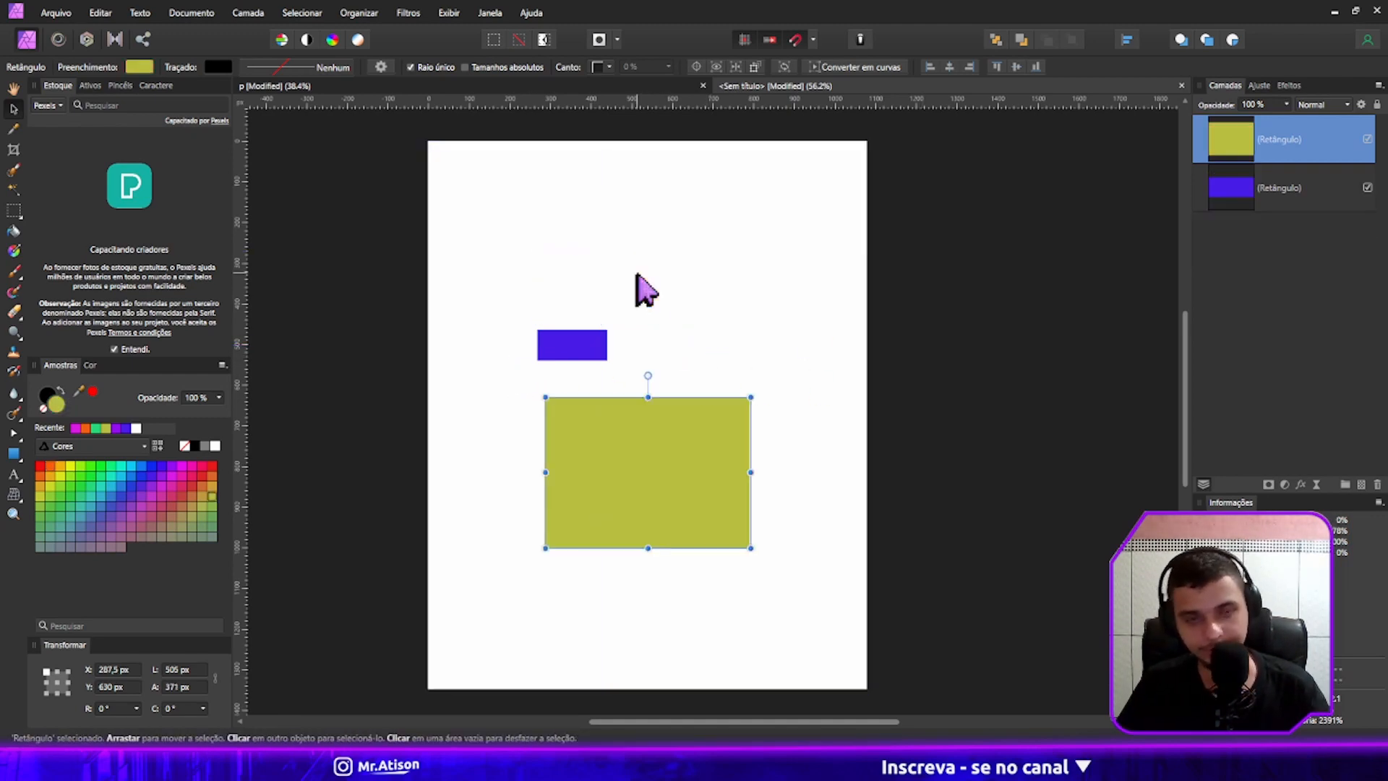
left_click(594, 339)
key("Delete")
left_click(1039, 282)
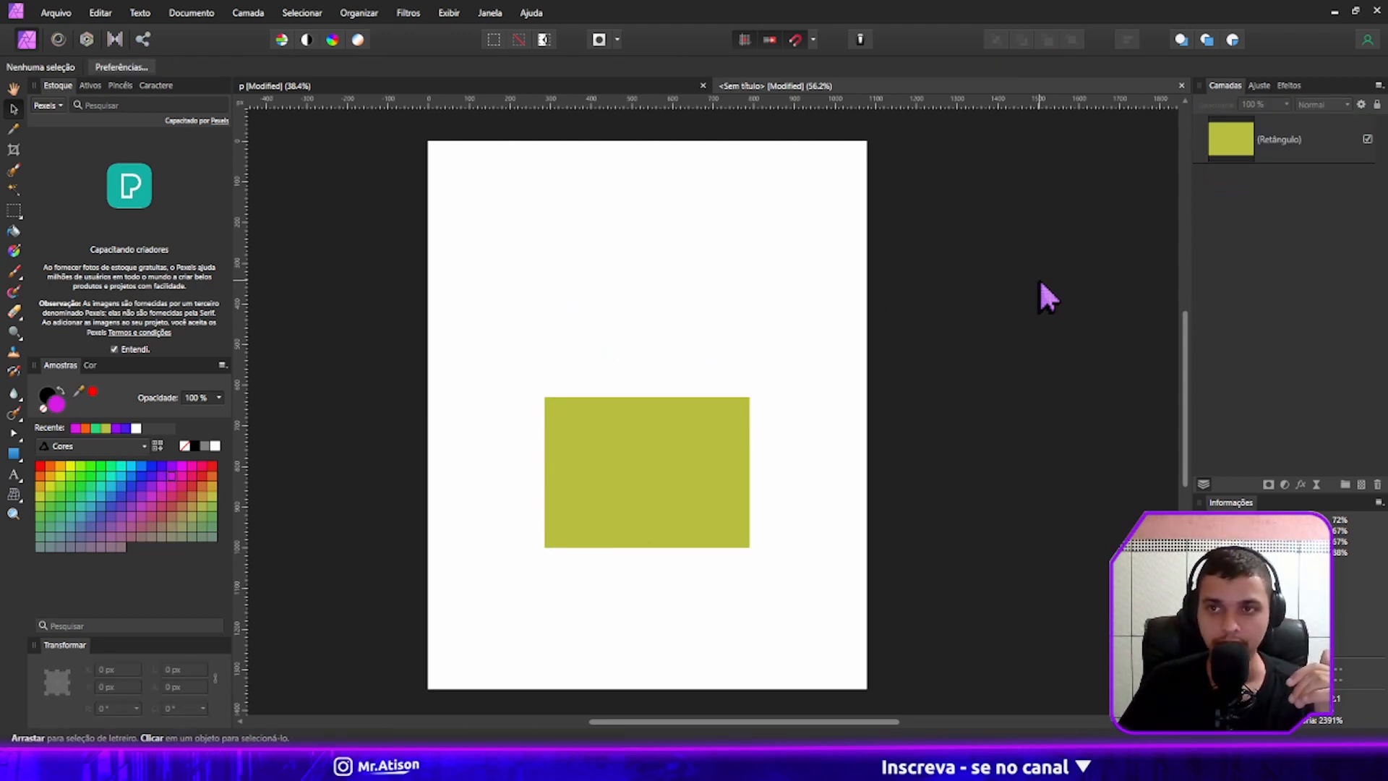
Examine the command categories available in the keyboard shortcut preferences, and close the preferences.
left_click(101, 13)
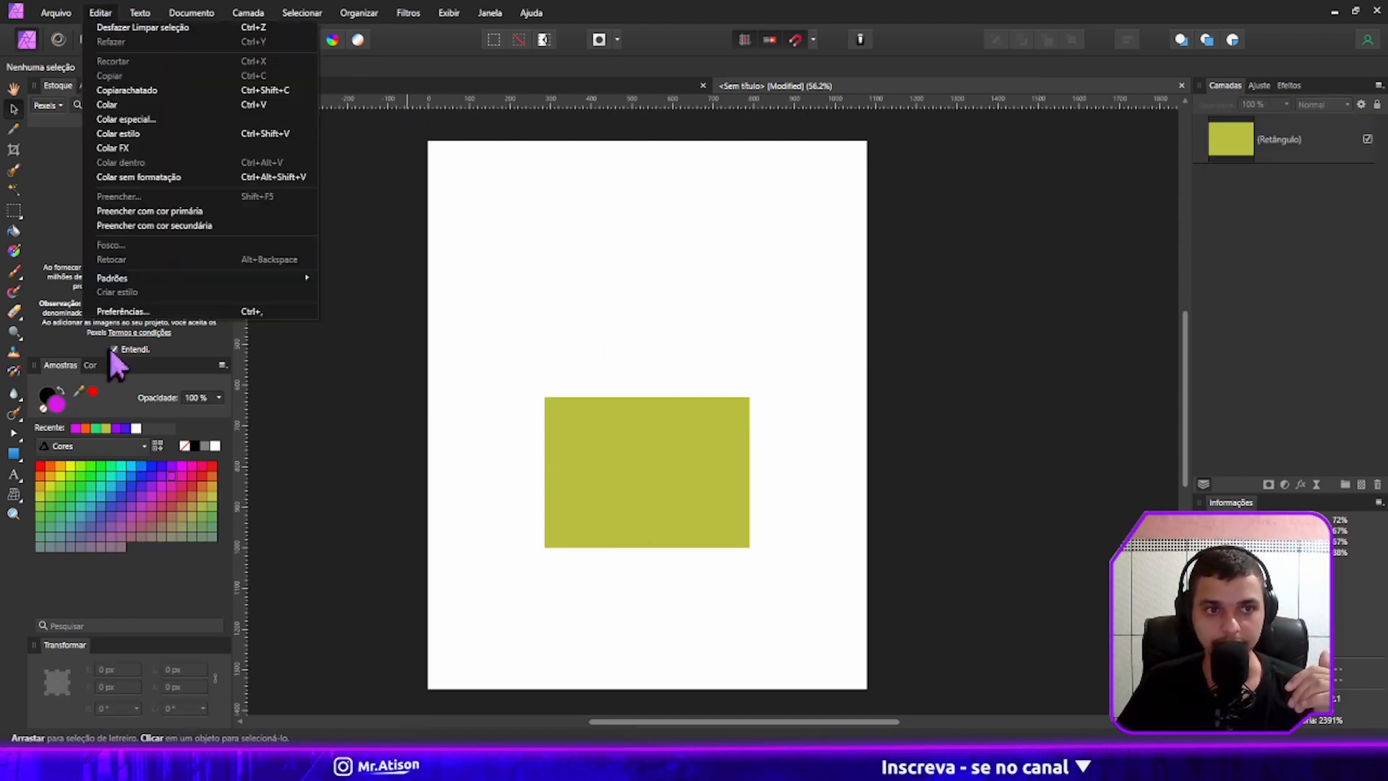
left_click(116, 312)
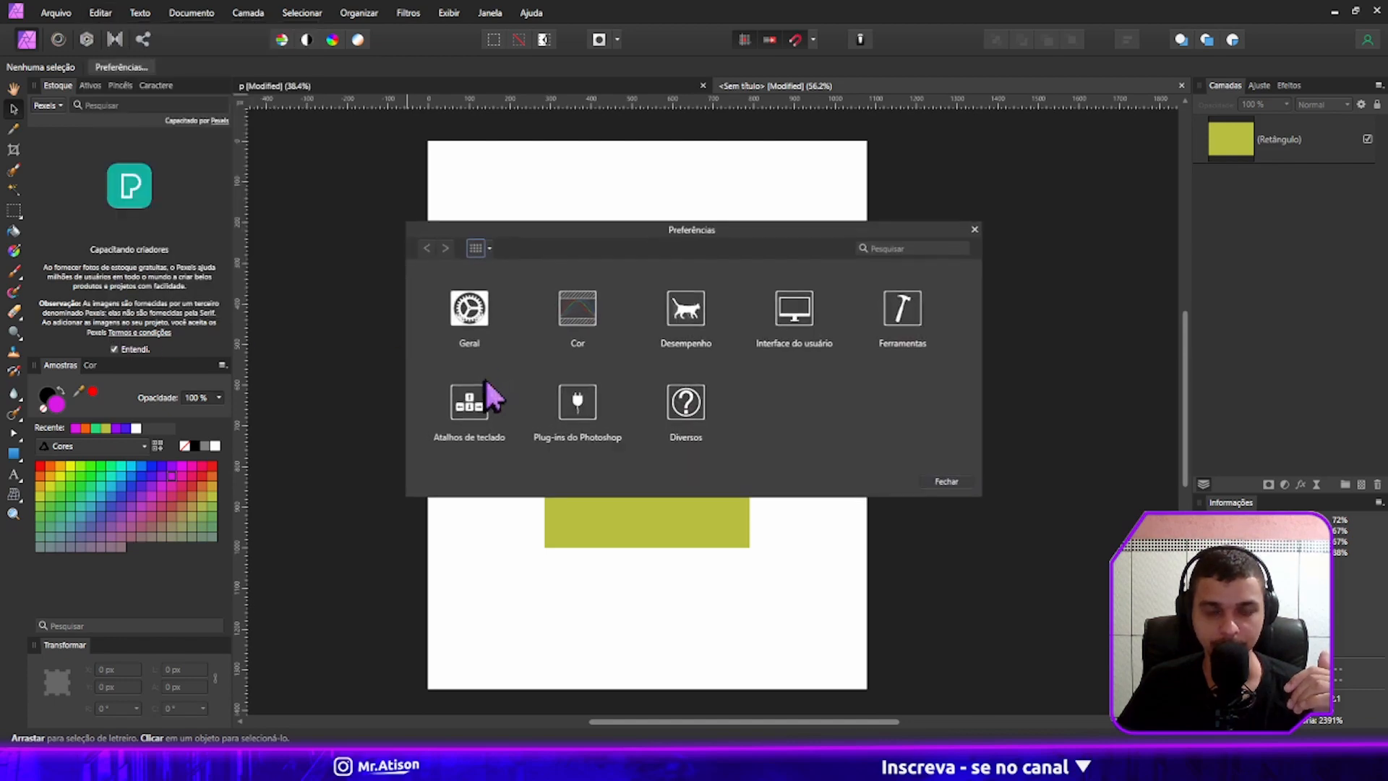
left_click(469, 405)
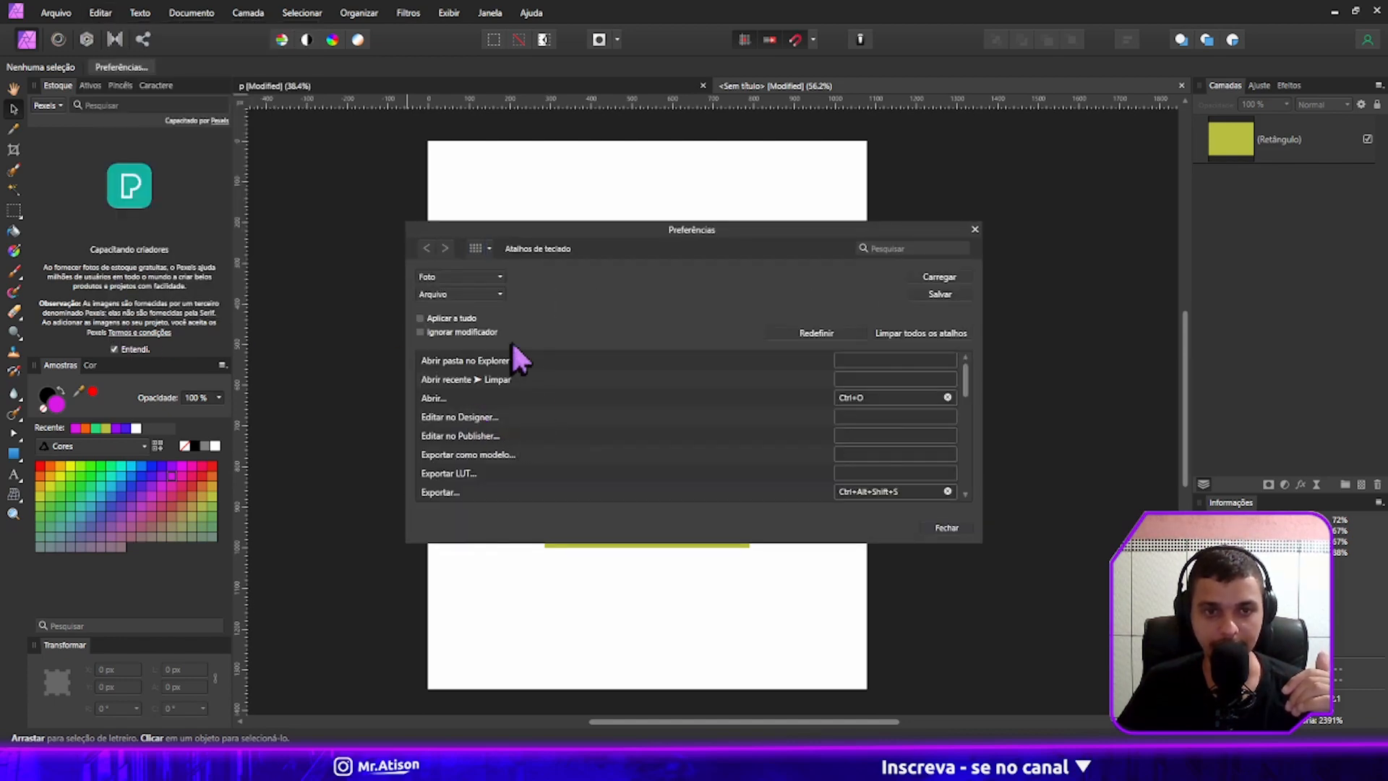
left_click(478, 294)
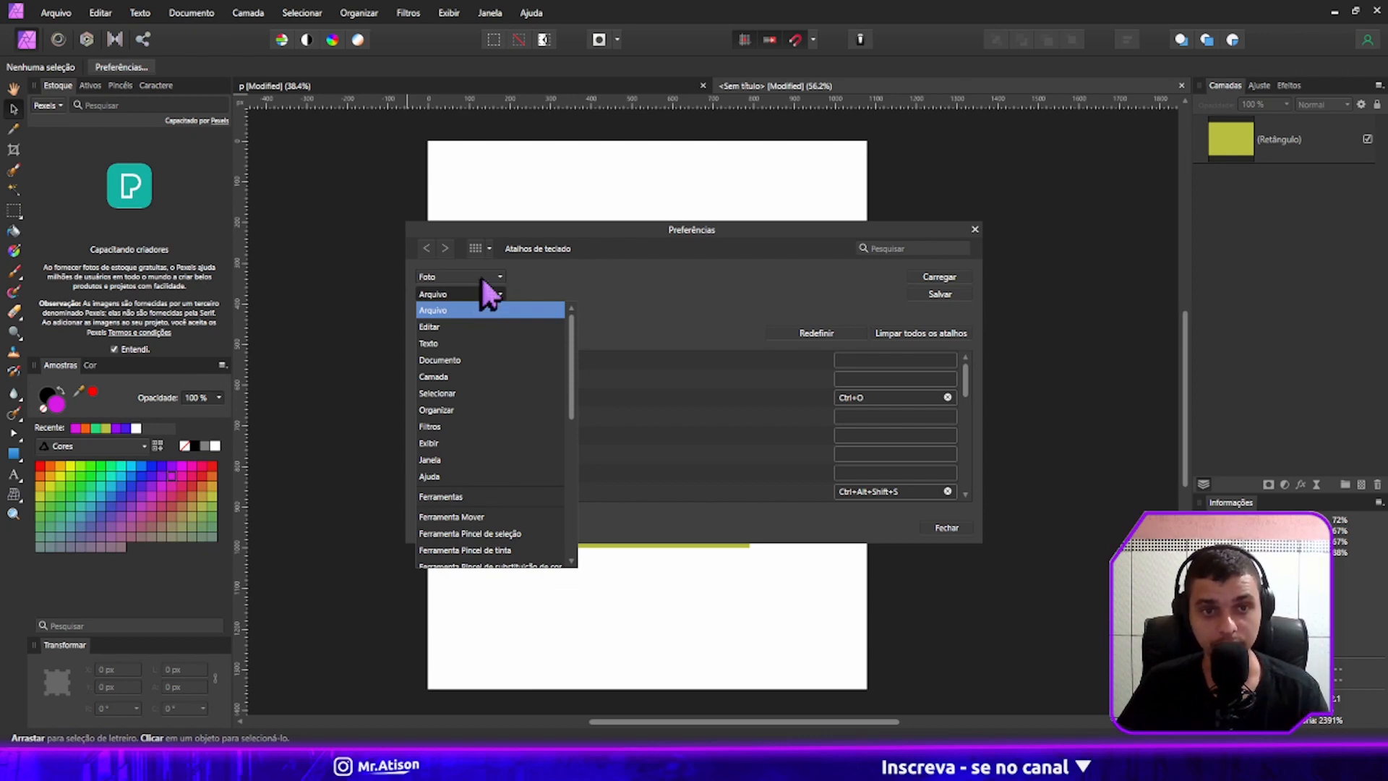
scroll(506, 354, "down", 8)
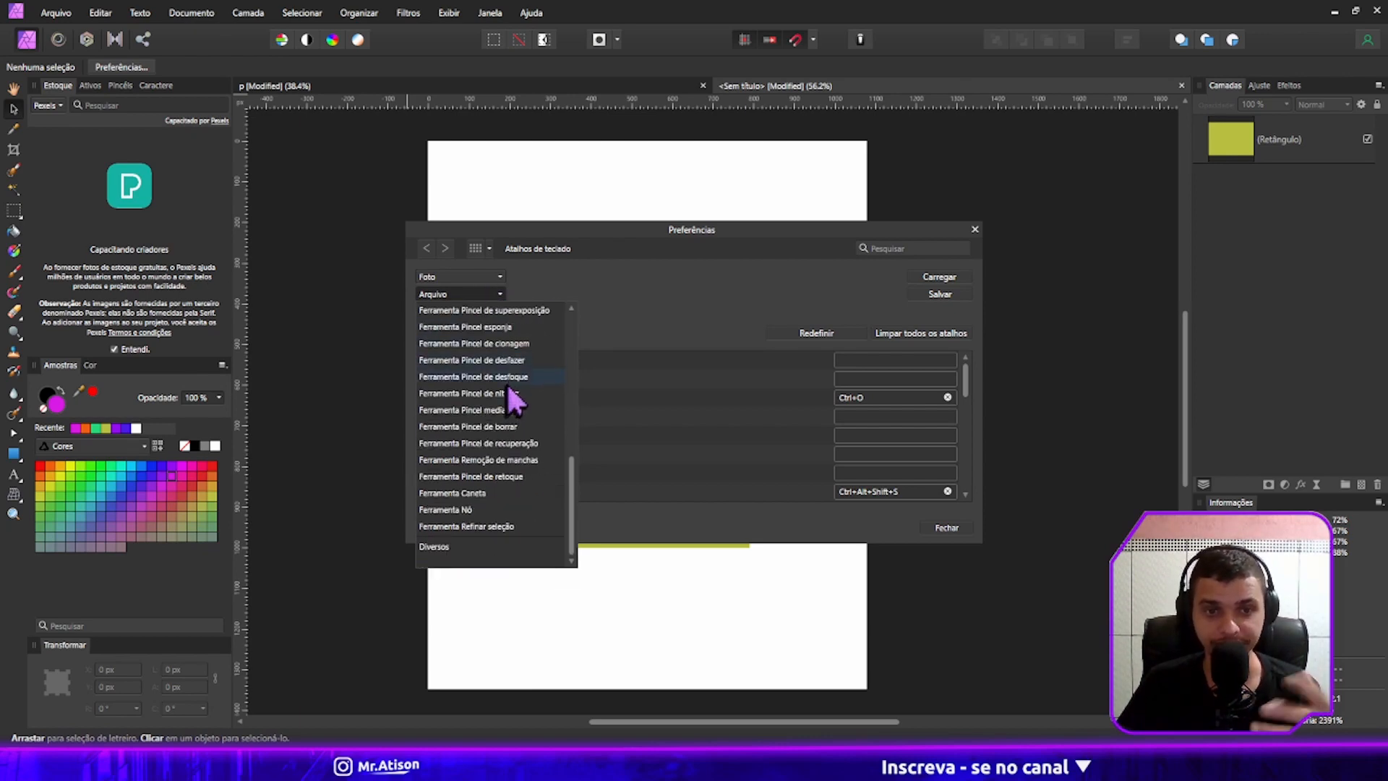
left_click(661, 300)
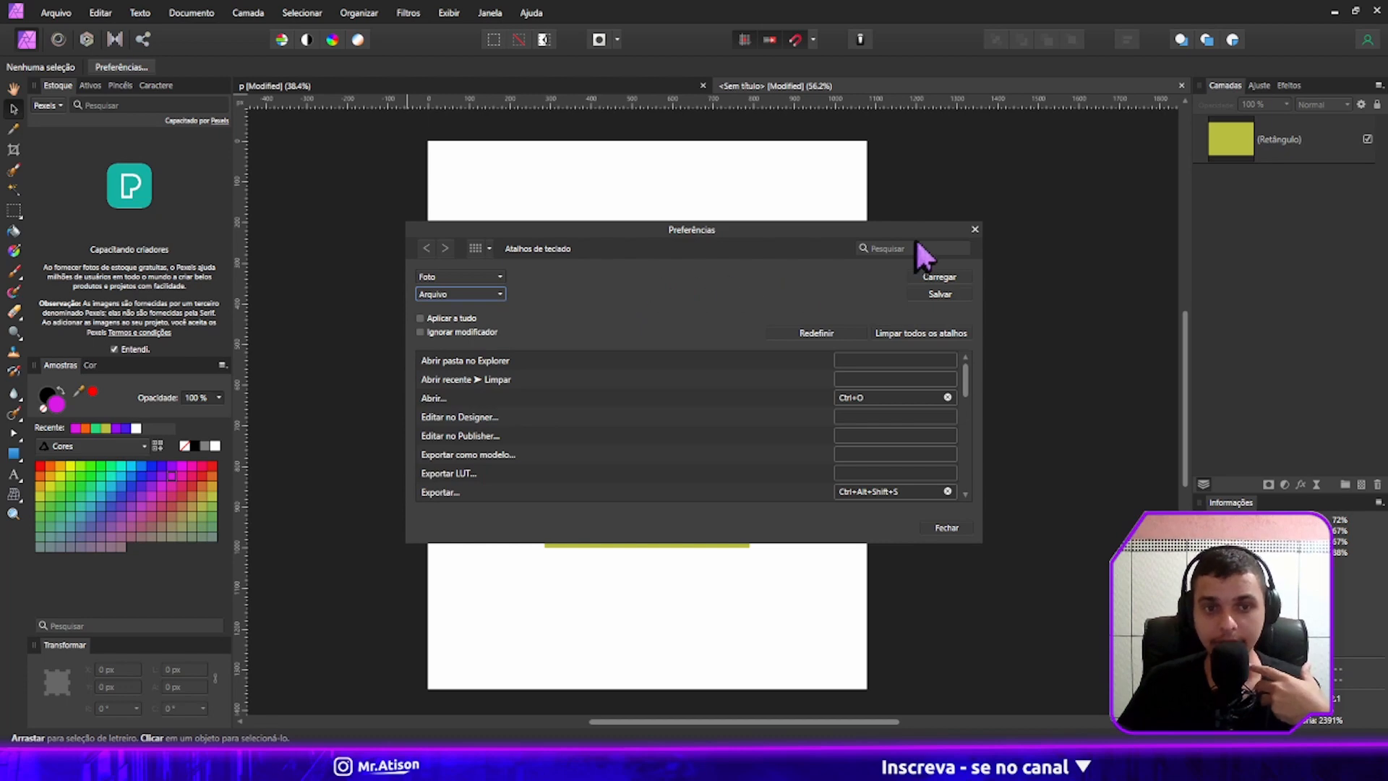
left_click(974, 229)
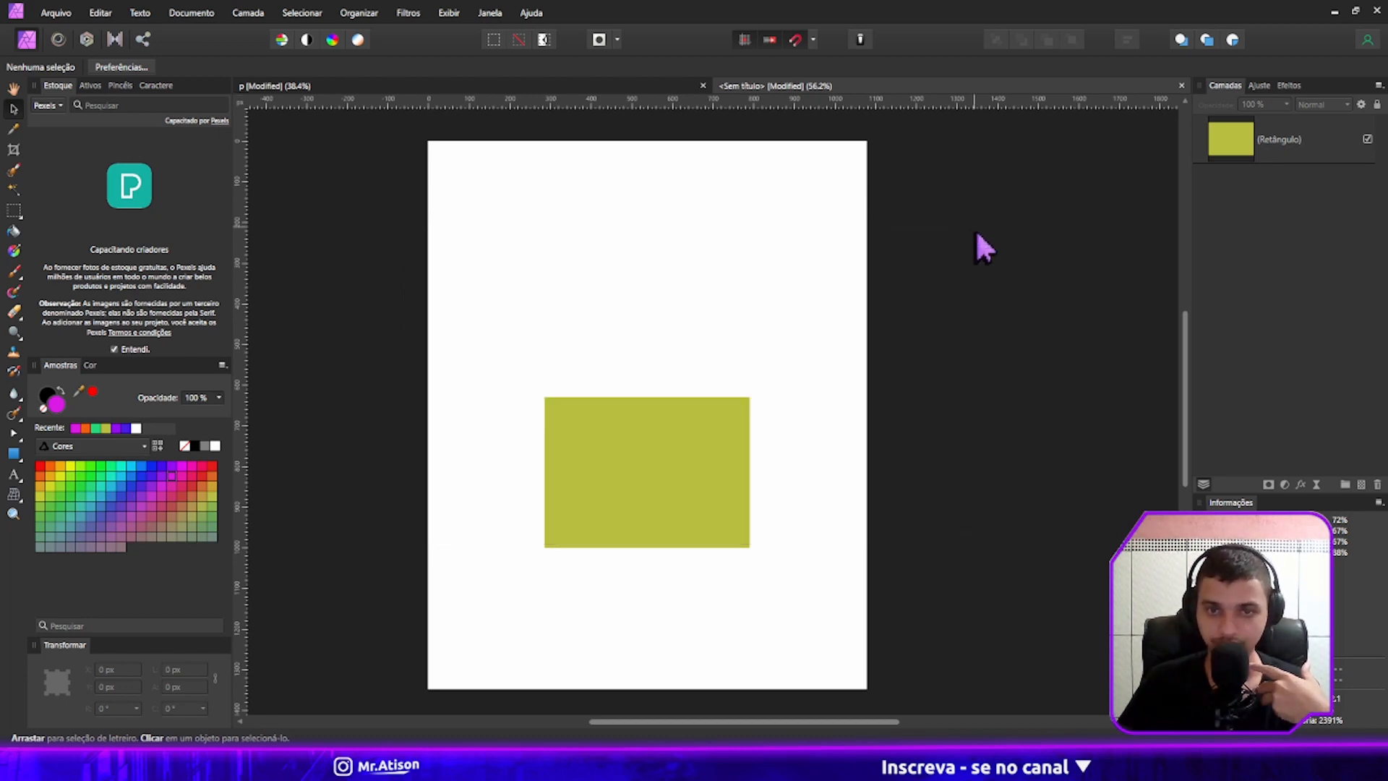
Move the olive rectangle to about X 618.5 px, Y 107 px, try centring it vertically on the page, and undo the centring.
left_click(670, 519)
left_click_drag(659, 514, 792, 302)
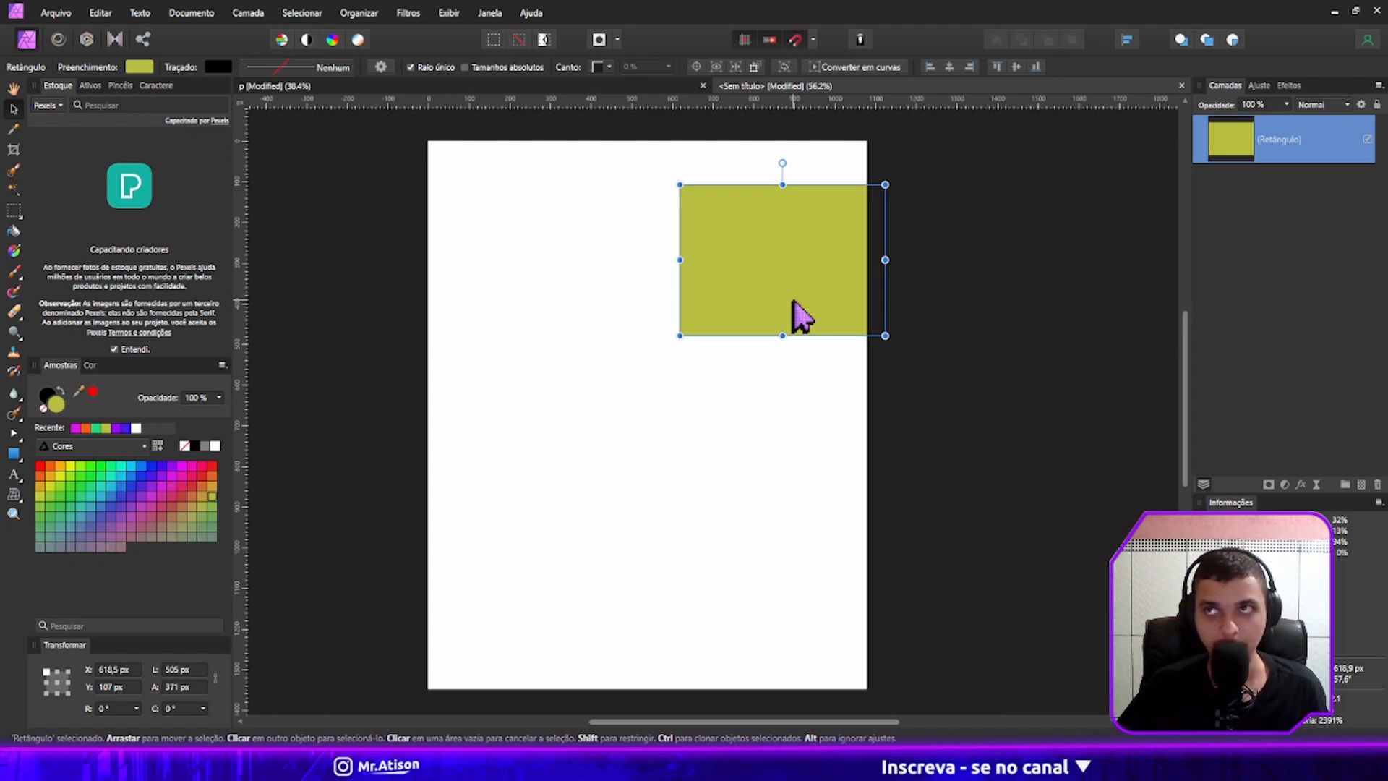
key("e")
key("ctrl+z")
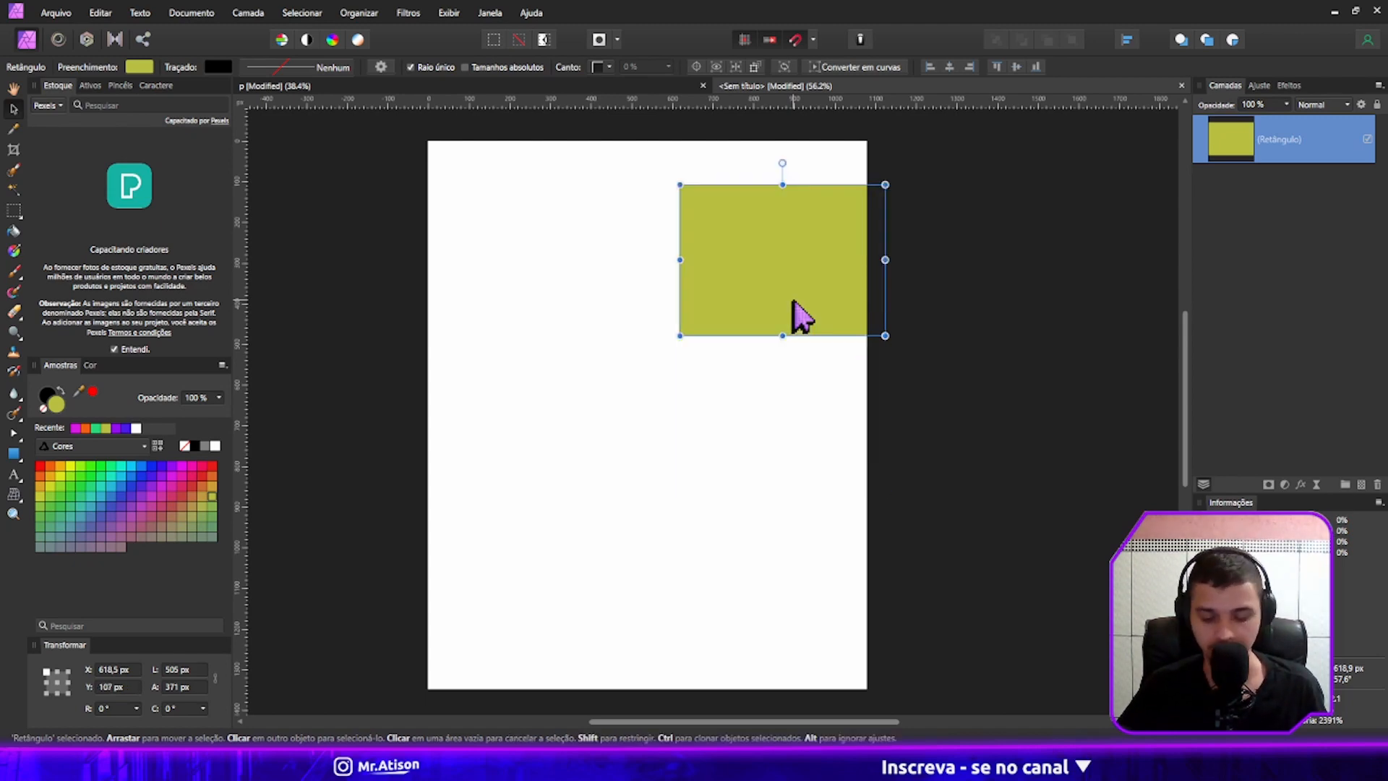
key("ctrl+shift+z")
key("ctrl+z")
key("ctrl+shift+z")
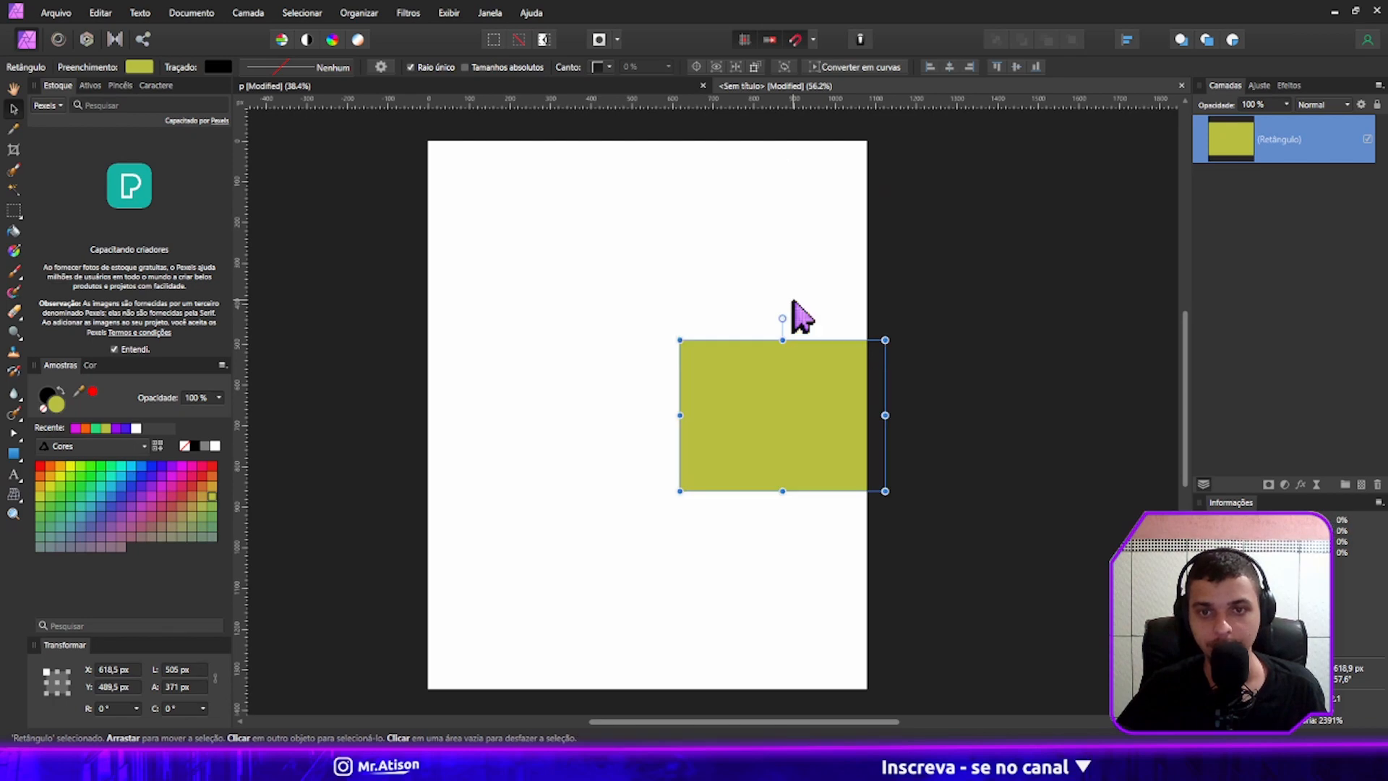
key("ctrl+z")
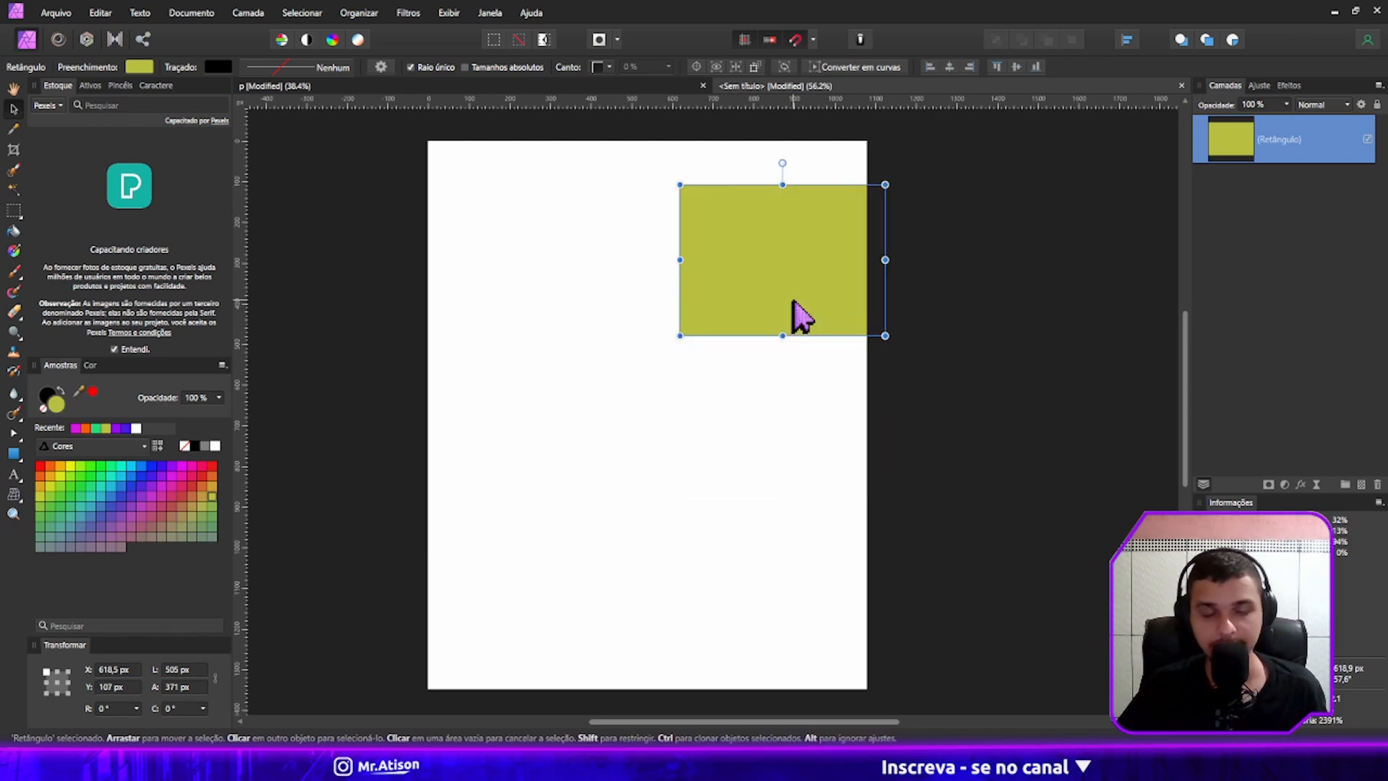
Centre the olive rectangle horizontally and vertically on the page, at X 287.5 px, Y 489.5 px.
key("c")
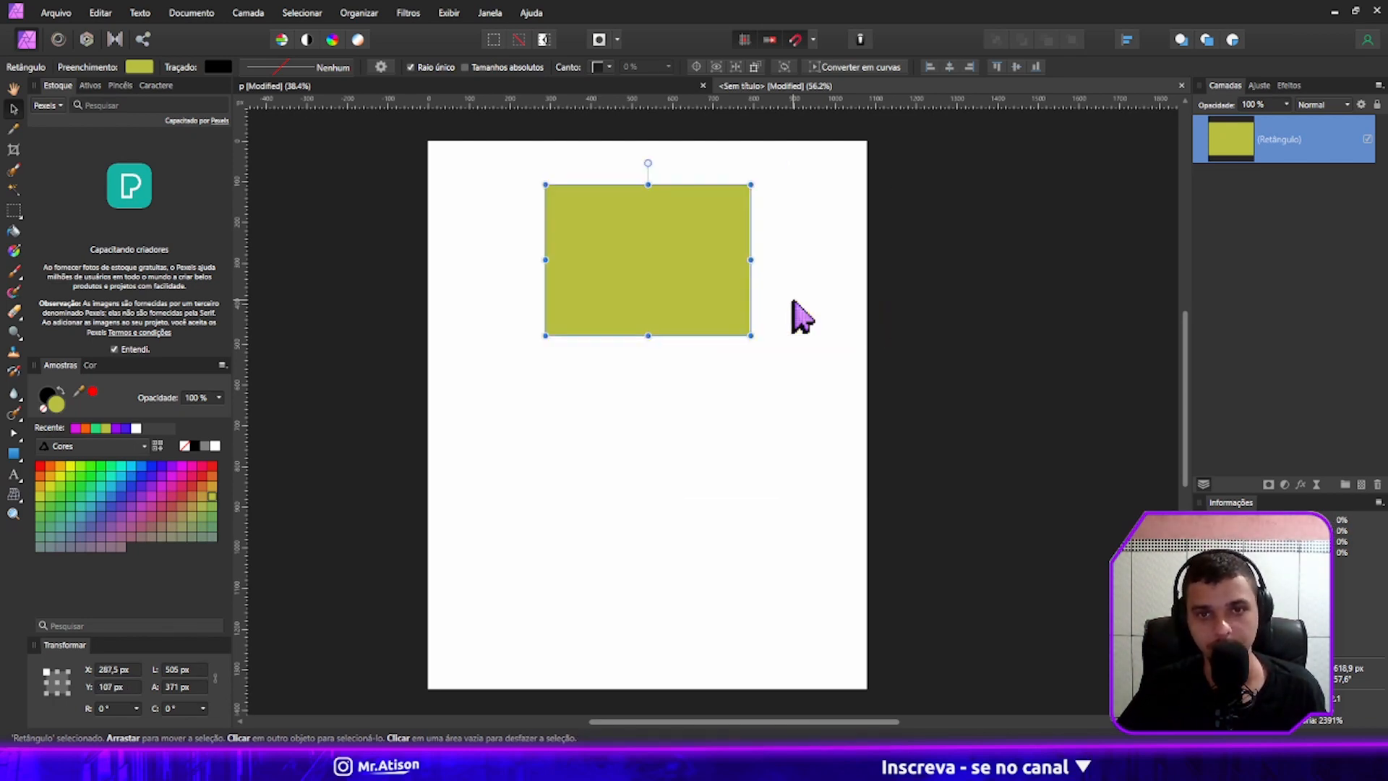
key("e")
key("ctrl+z")
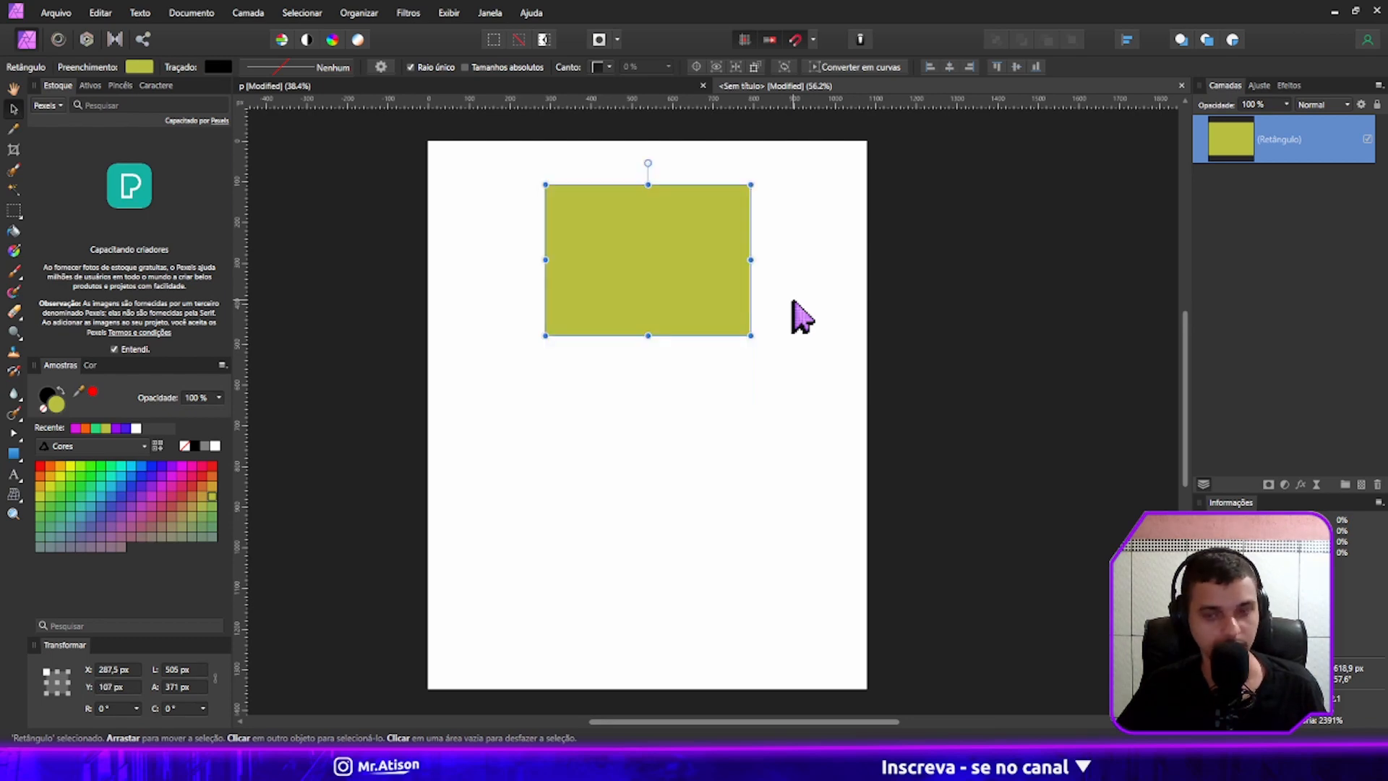
key("ctrl+z")
key("e")
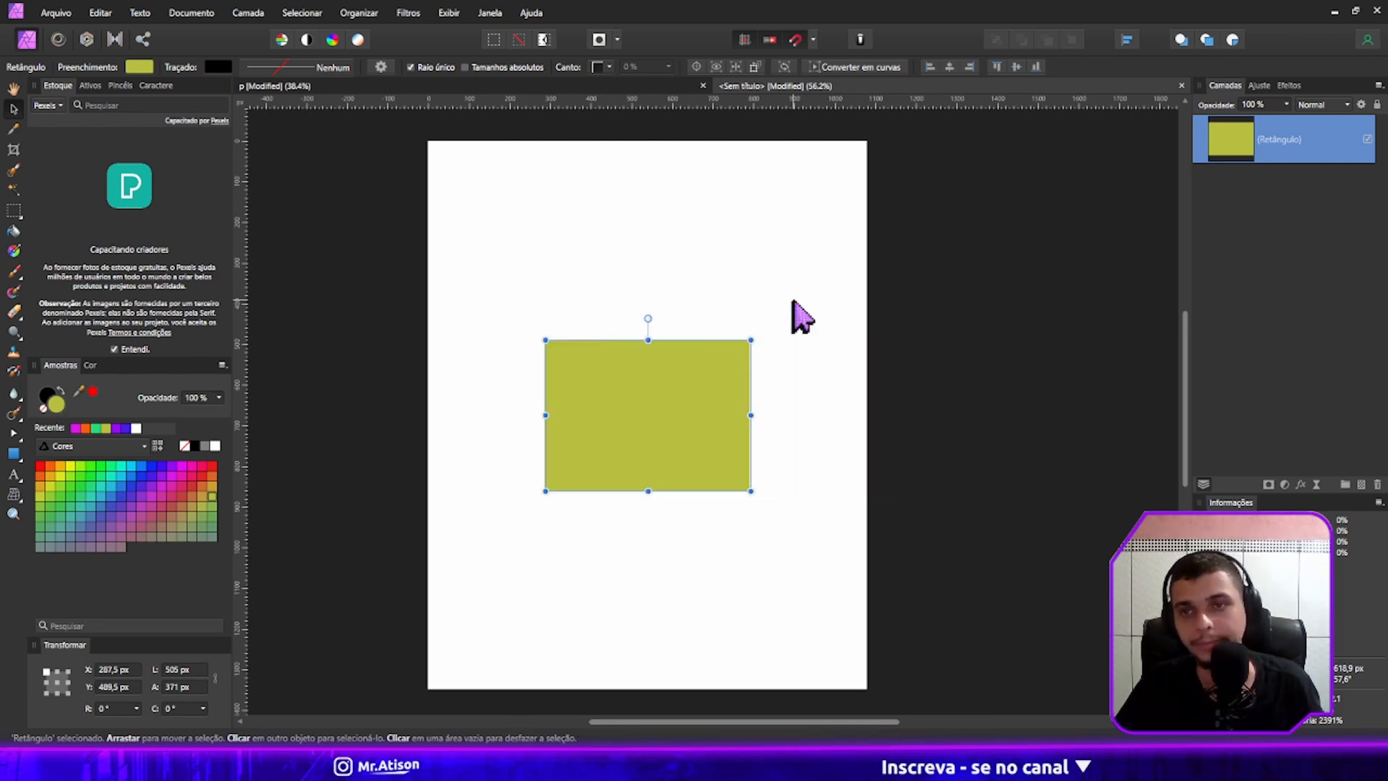
Examine the Exibir shortcuts for the Foto persona in the keyboard shortcut preferences.
left_click(66, 14)
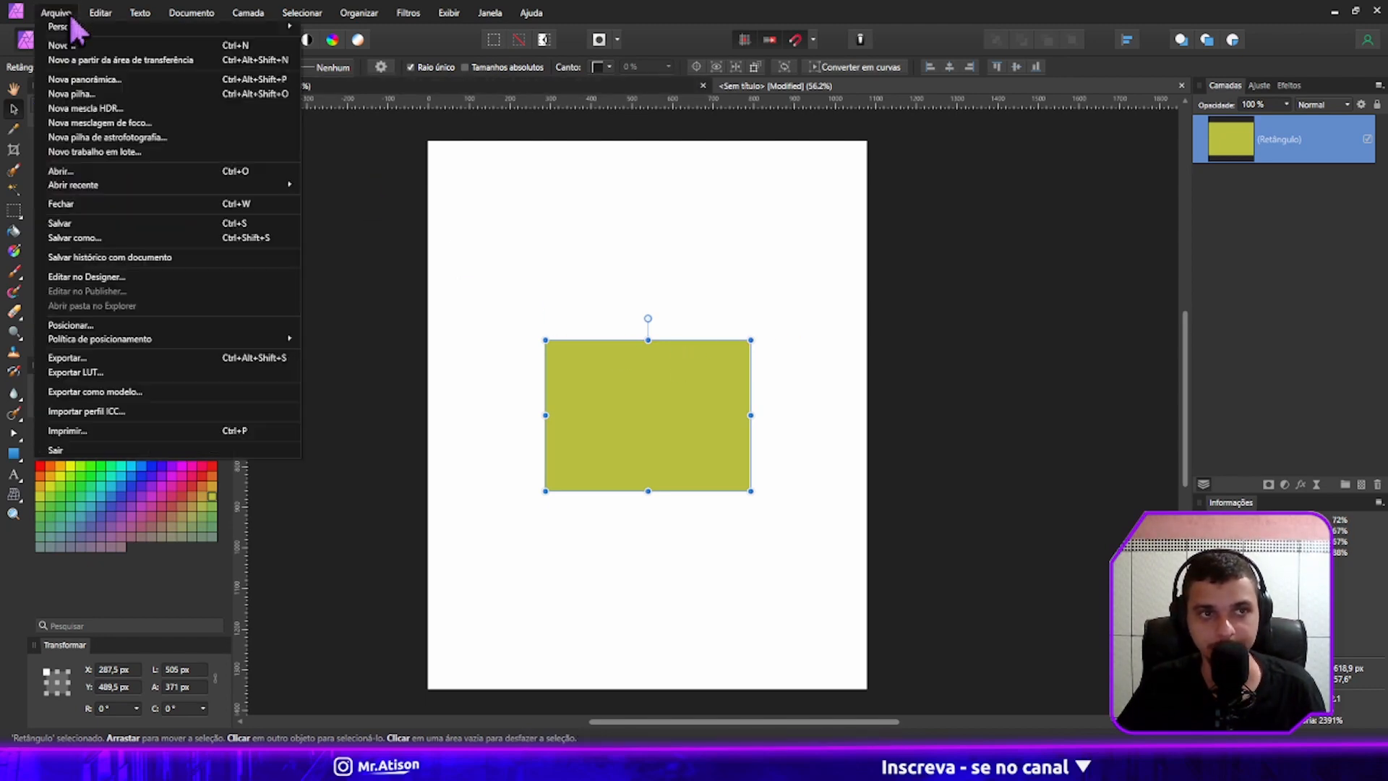
mouse_move(110, 18)
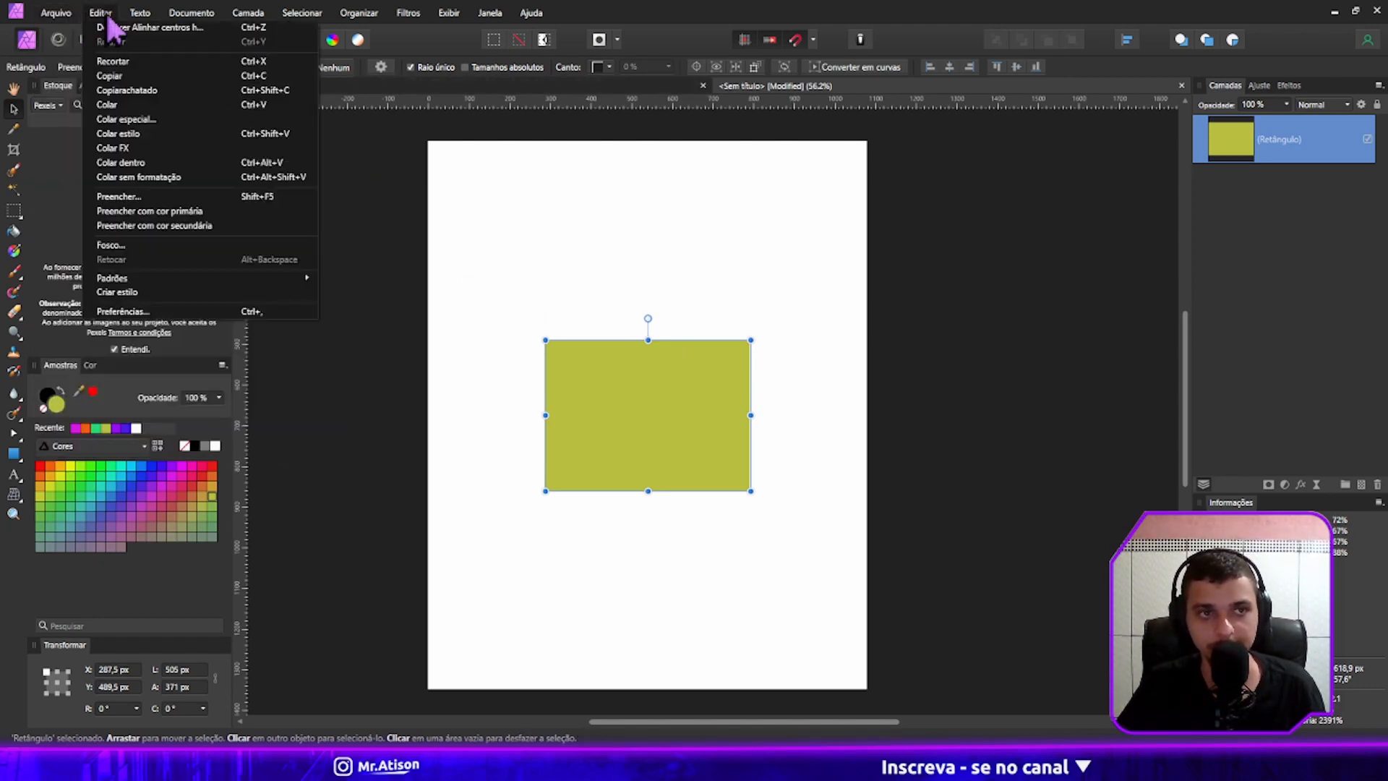
left_click(137, 311)
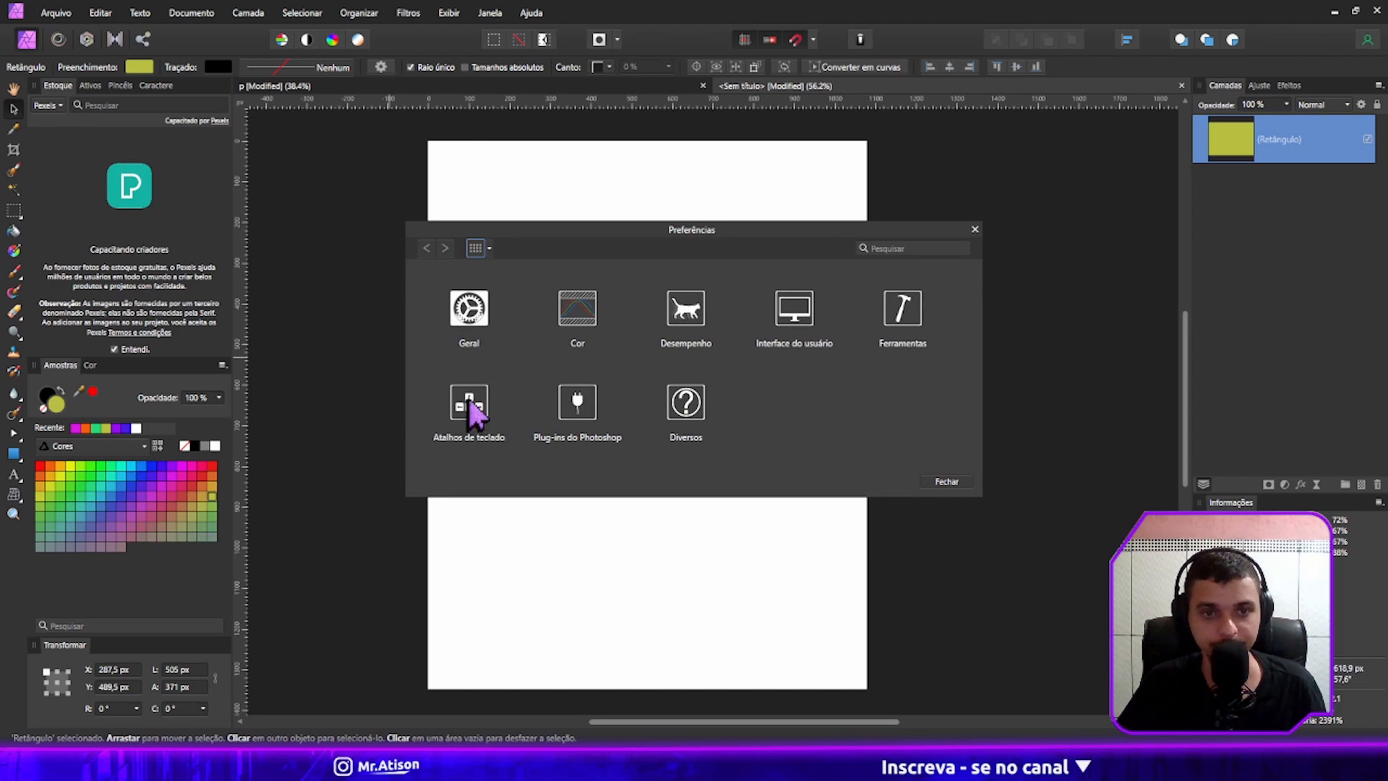
left_click(469, 402)
left_click(461, 276)
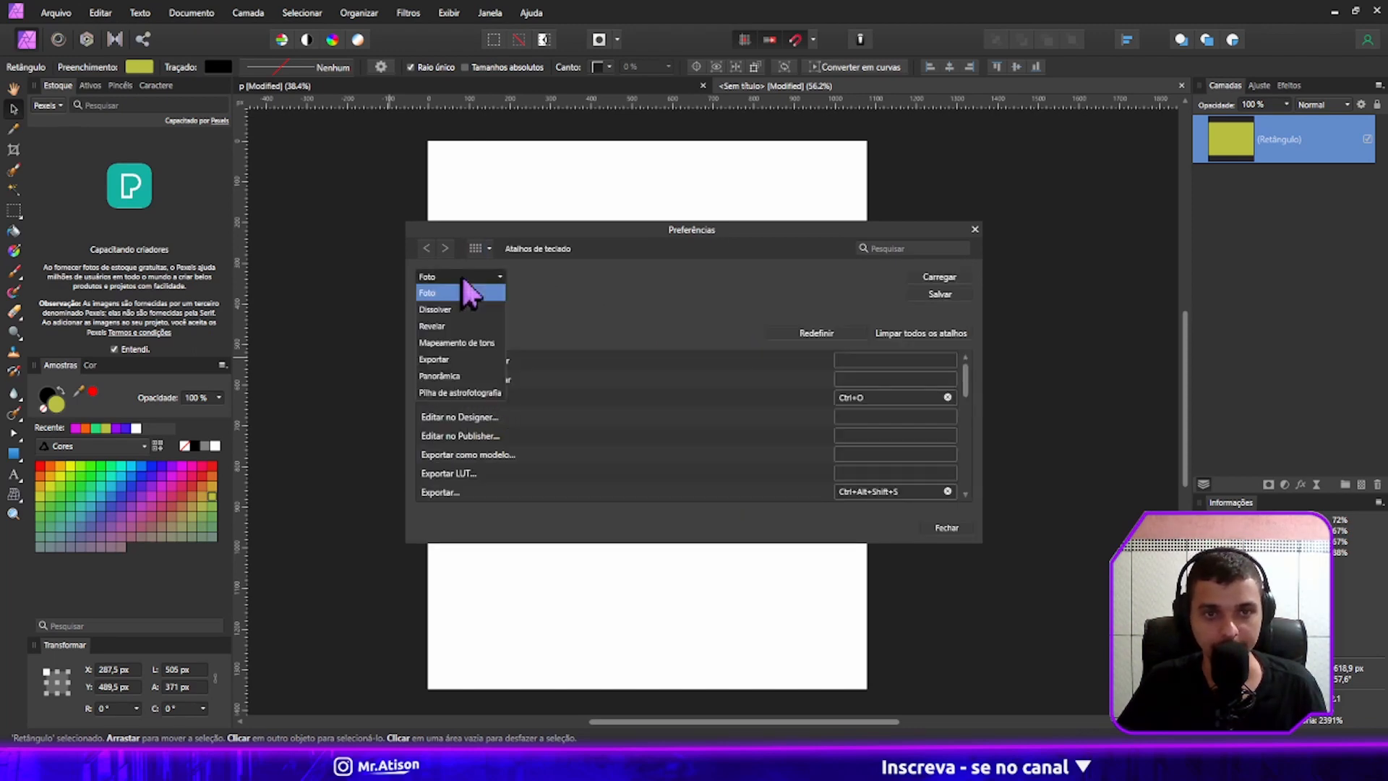
left_click(561, 276)
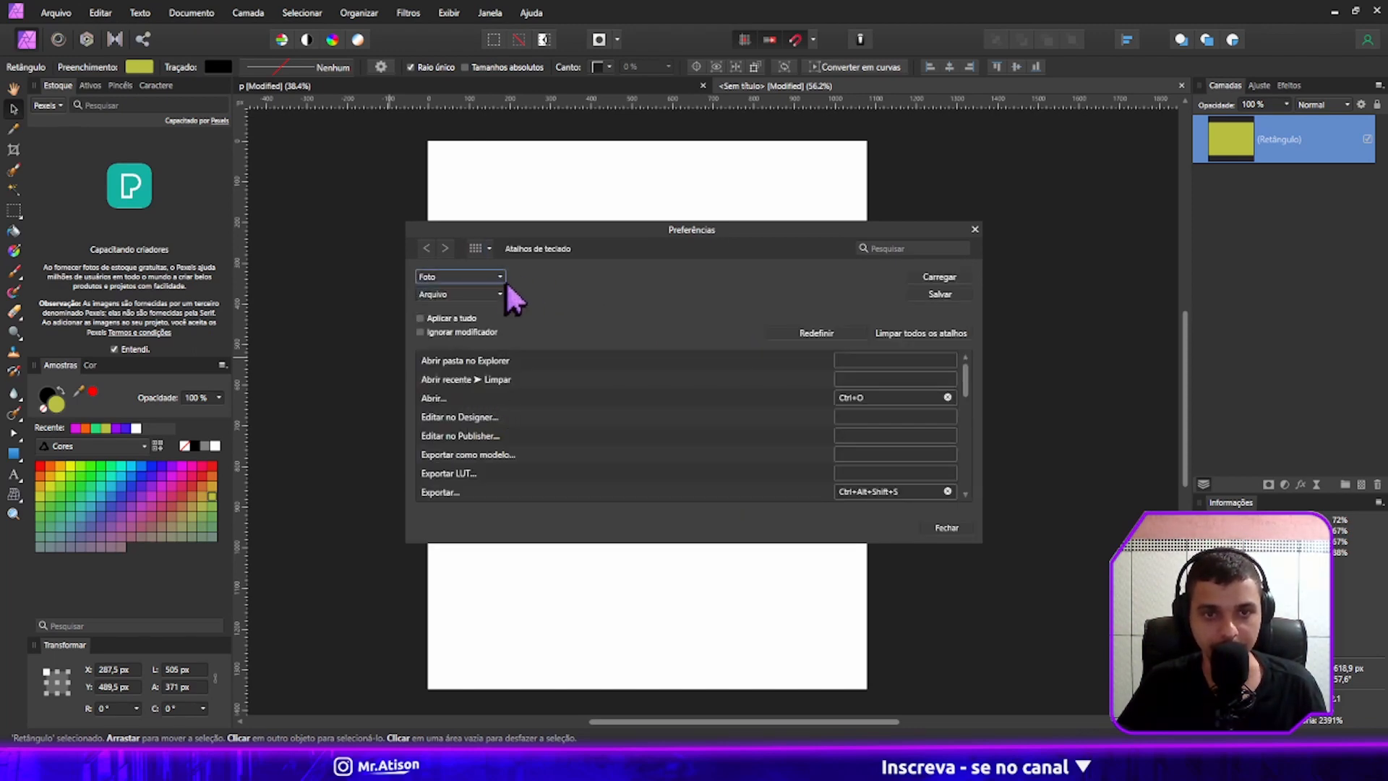
left_click(500, 280)
left_click(500, 292)
left_click(500, 295)
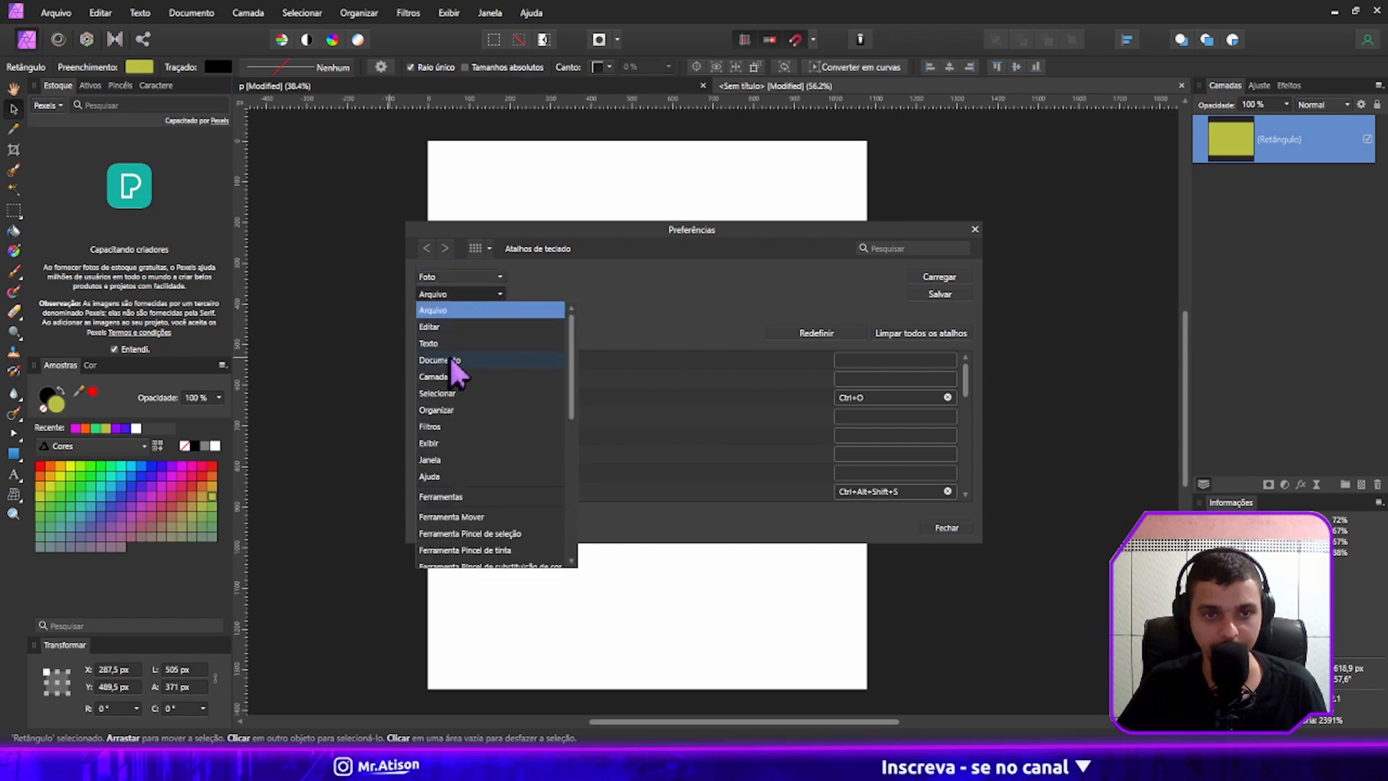
left_click(445, 442)
scroll(546, 405, "down", 10)
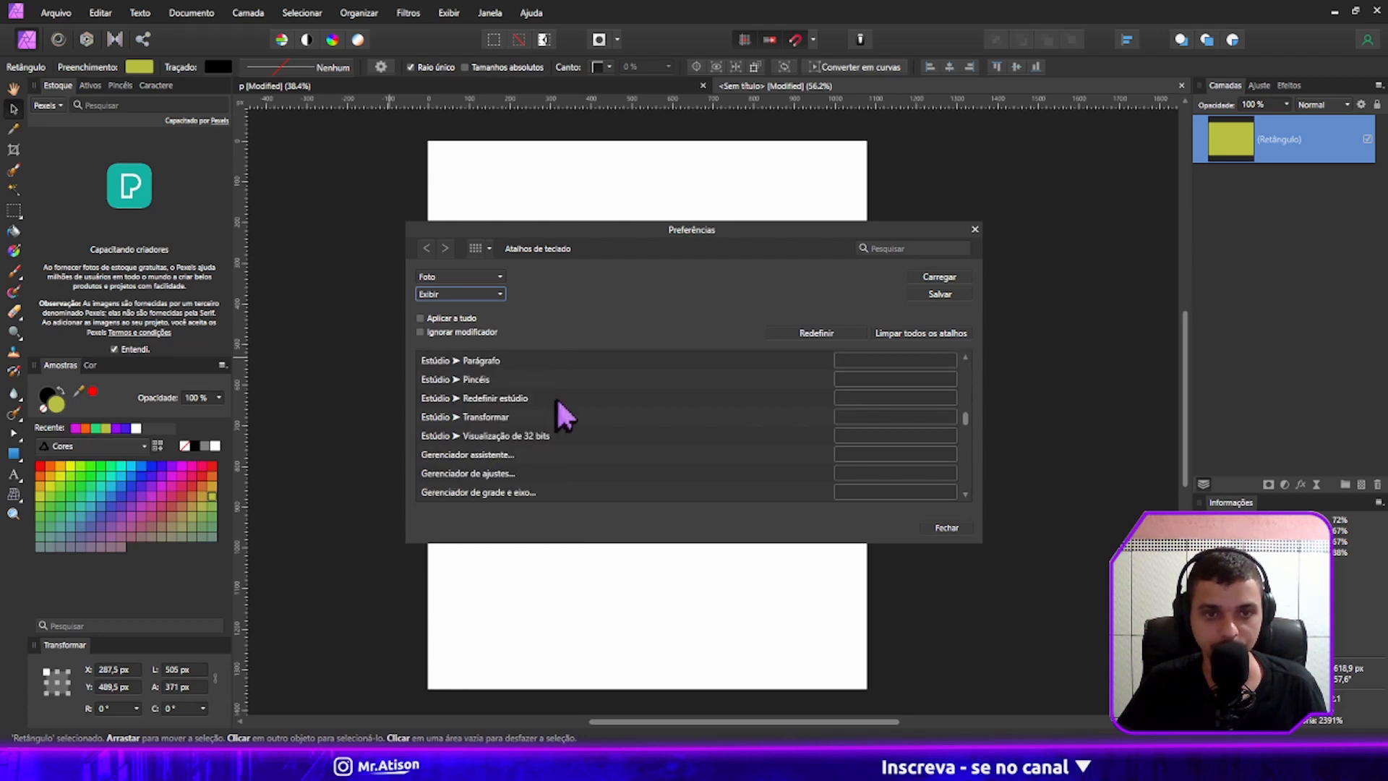
scroll(557, 402, "up", 3)
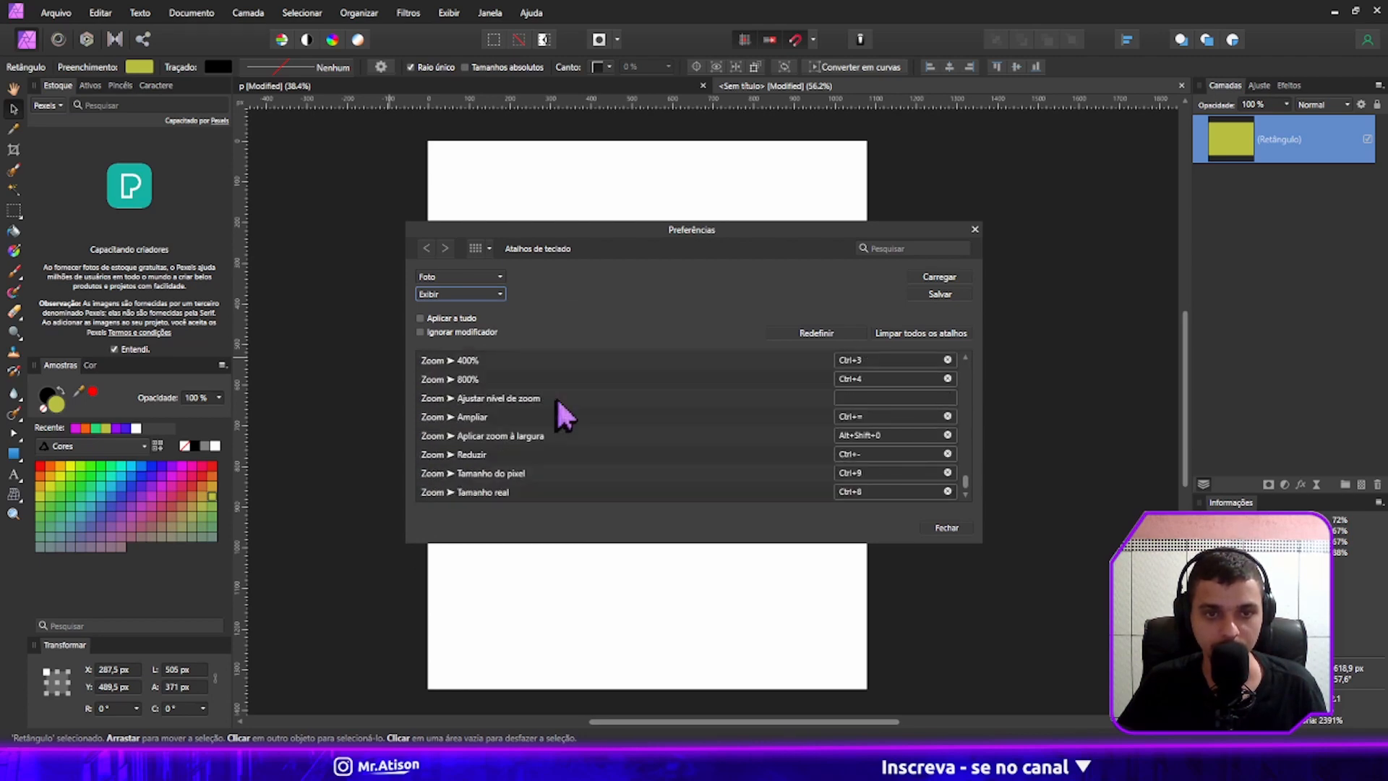
scroll(550, 430, "up", 5)
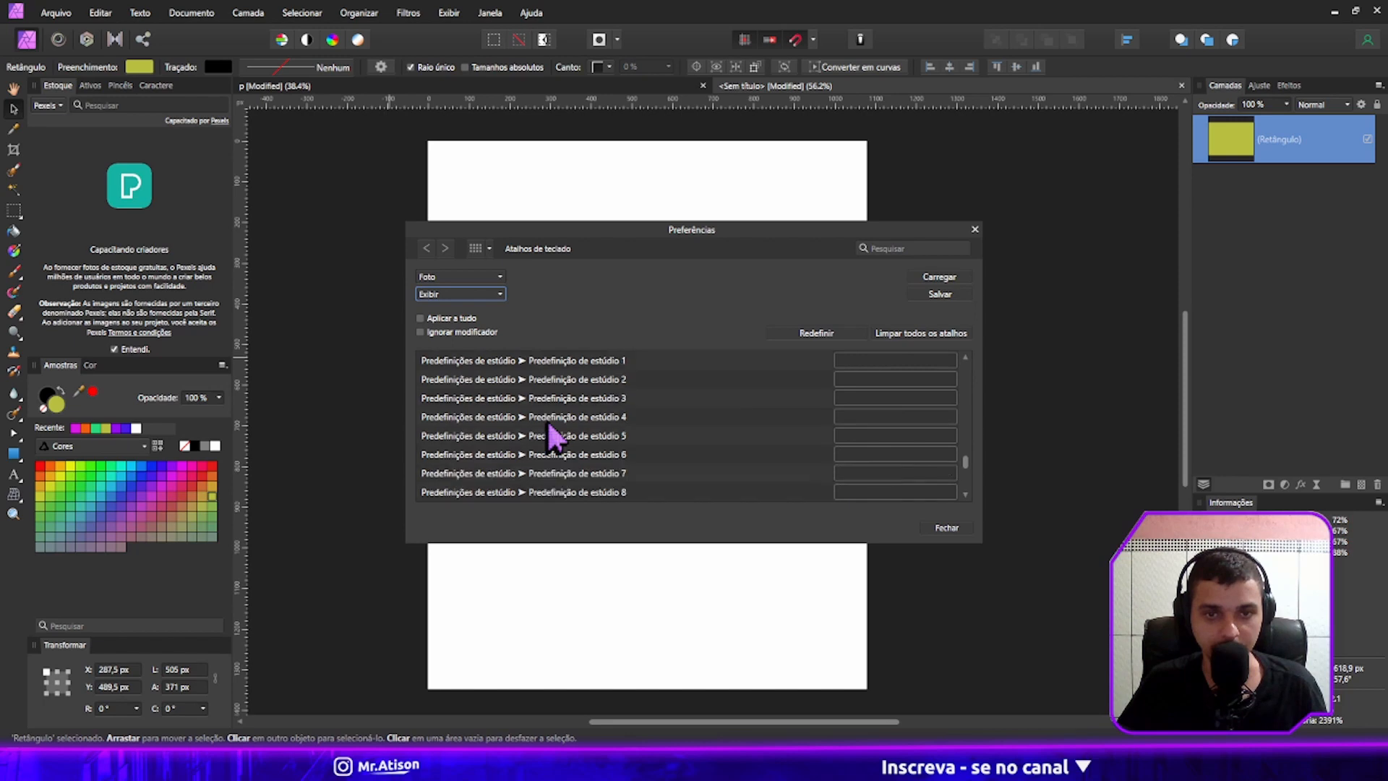
Review the alignment shortcuts in the Organizar category, and close the preferences.
left_click(485, 294)
scroll(468, 328, "up", 1)
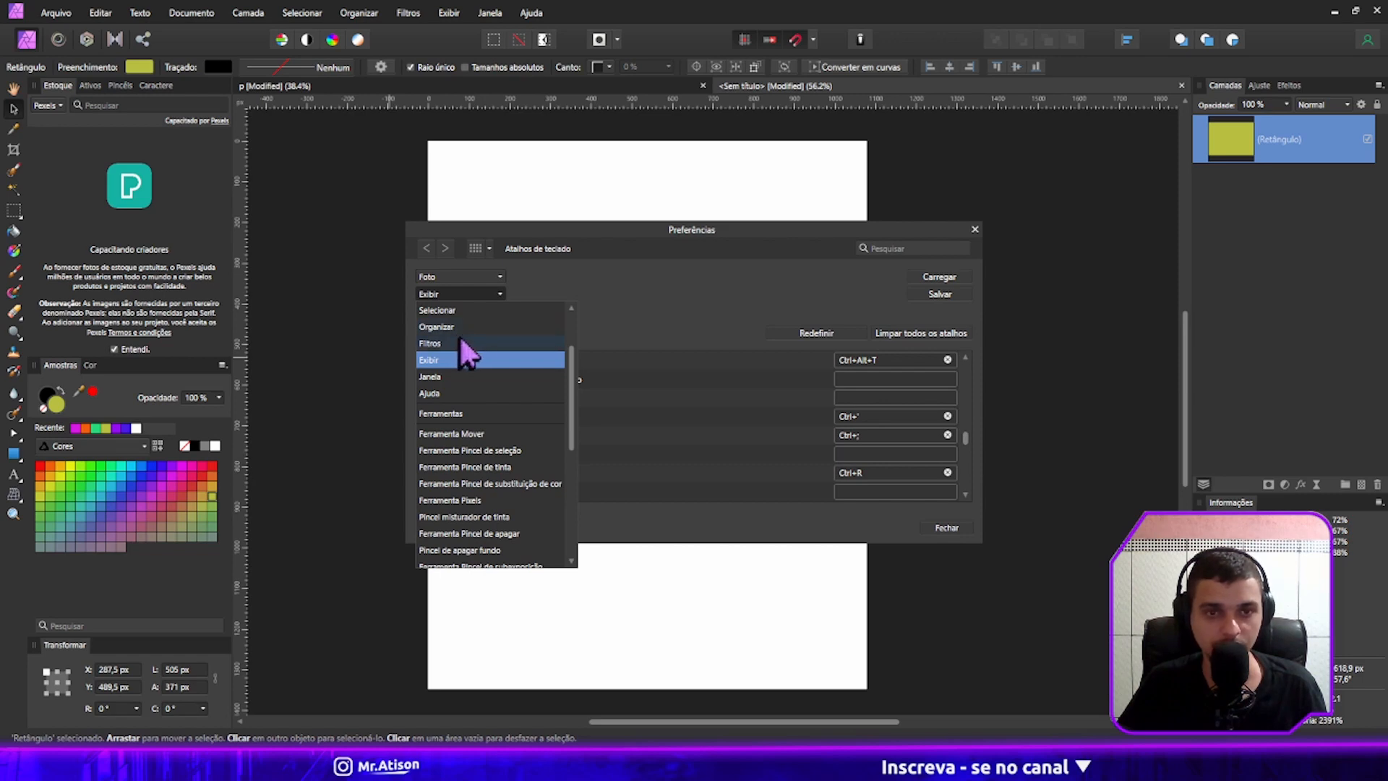
left_click(455, 327)
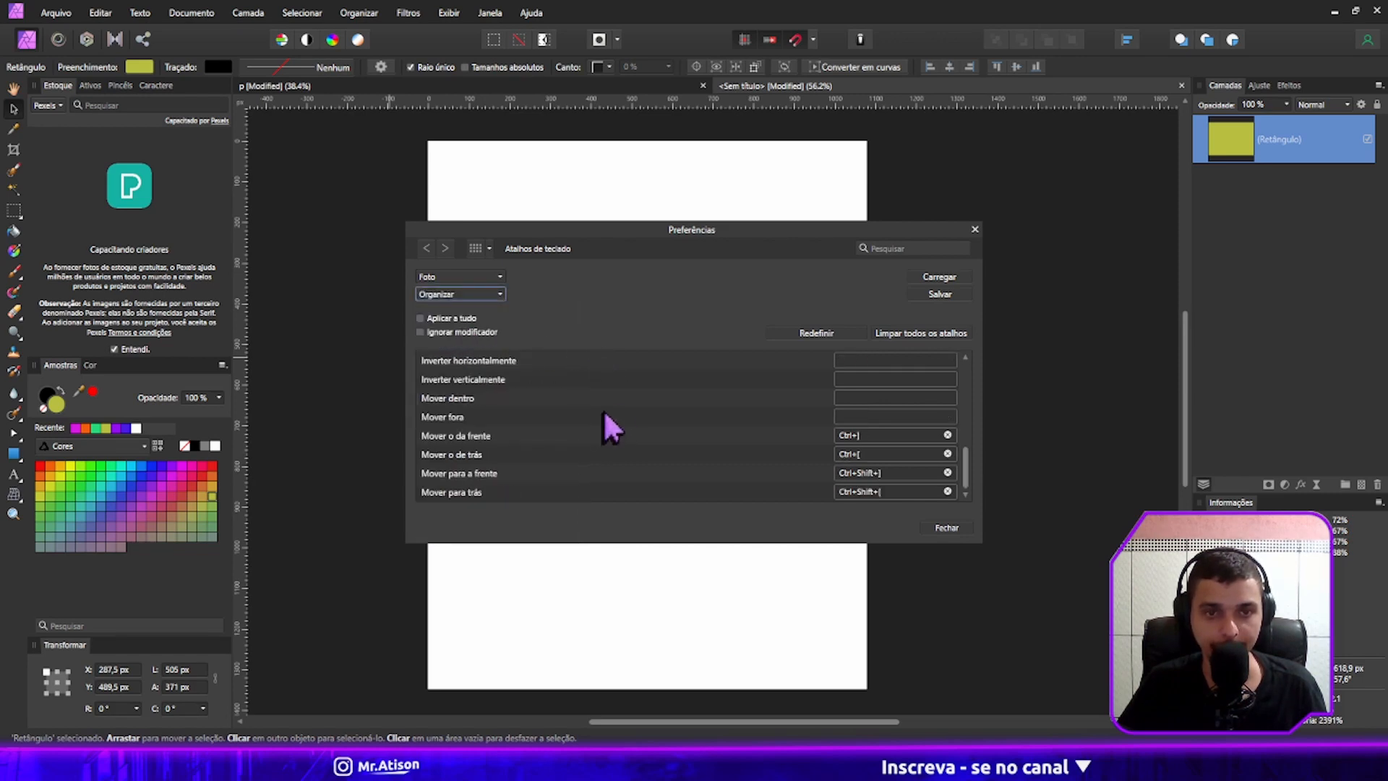
scroll(604, 426, "up", 5)
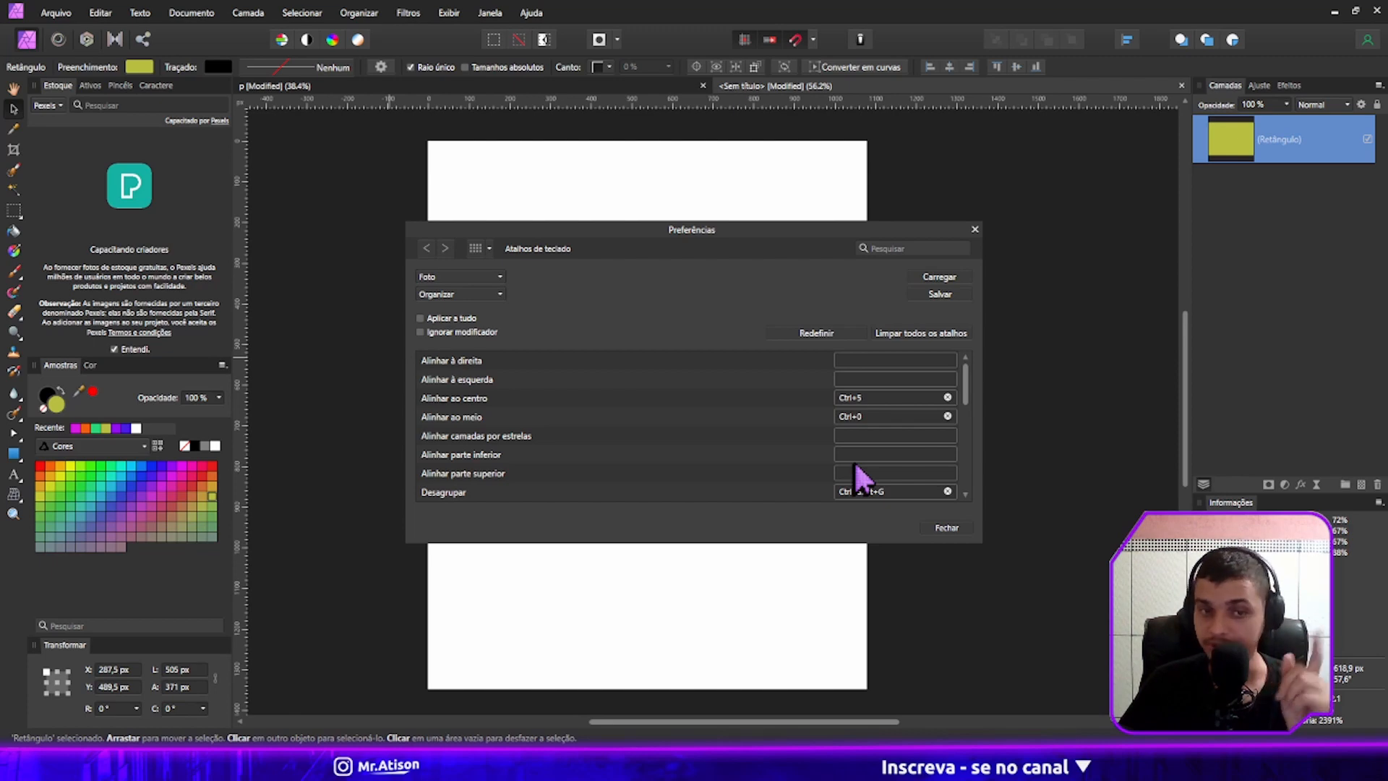
left_click(975, 229)
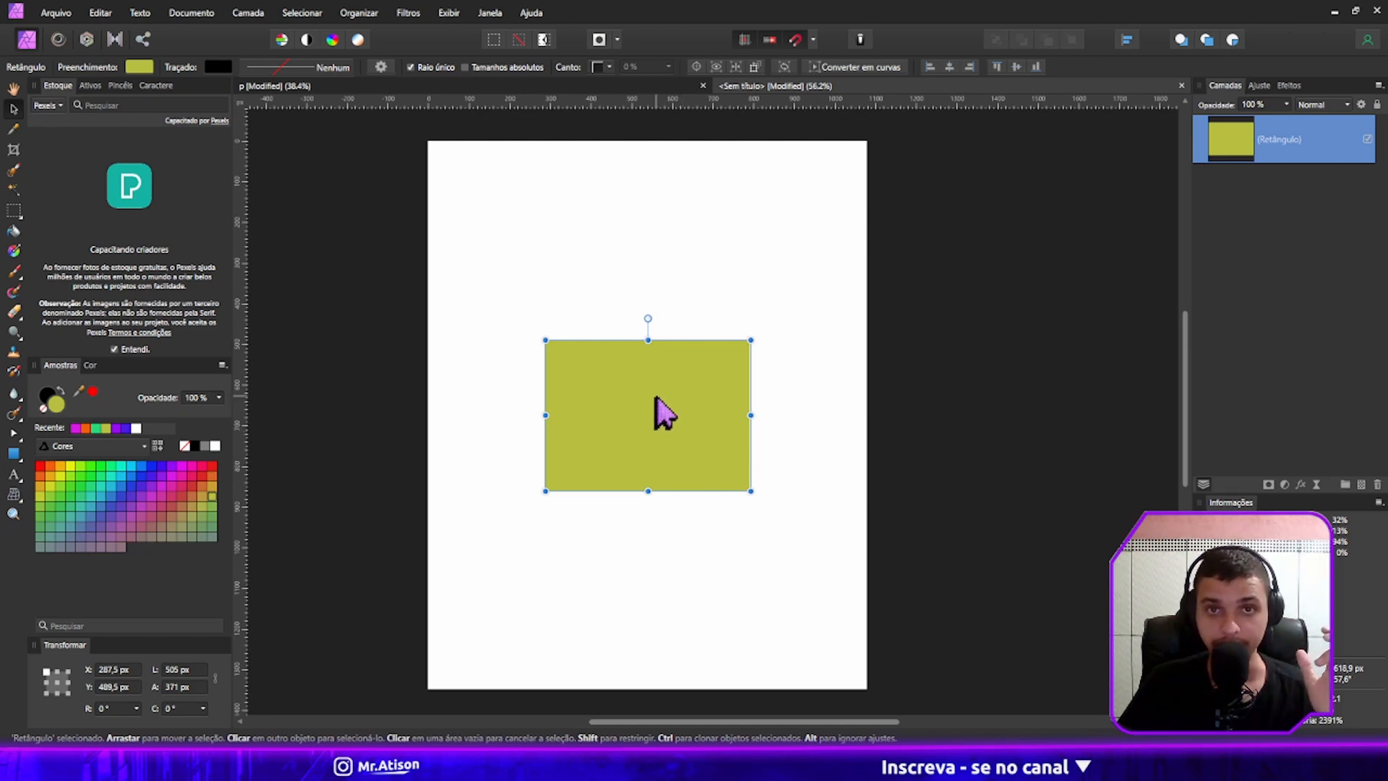
Show the alignment options for the olive rectangle and dismiss them without applying anything.
left_click(587, 211)
left_click(681, 380)
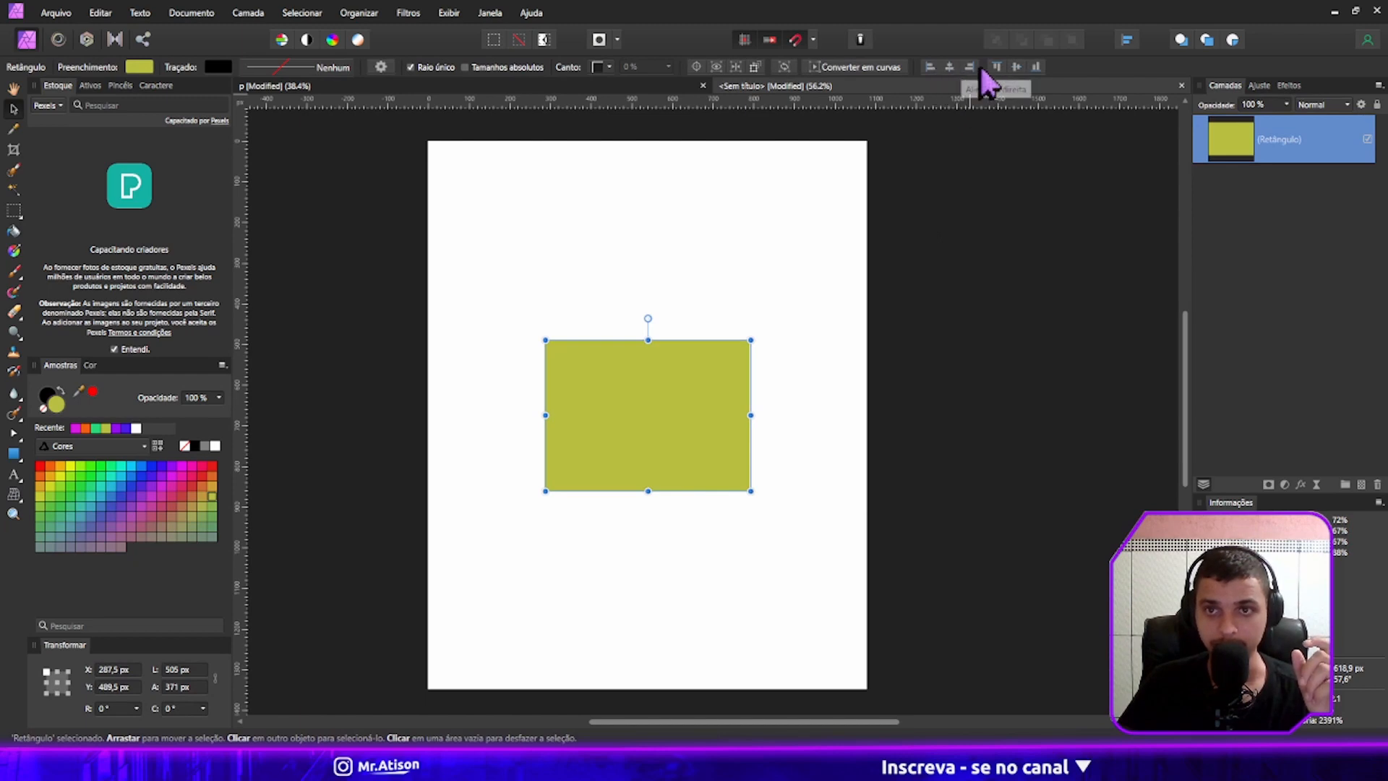
left_click(1128, 40)
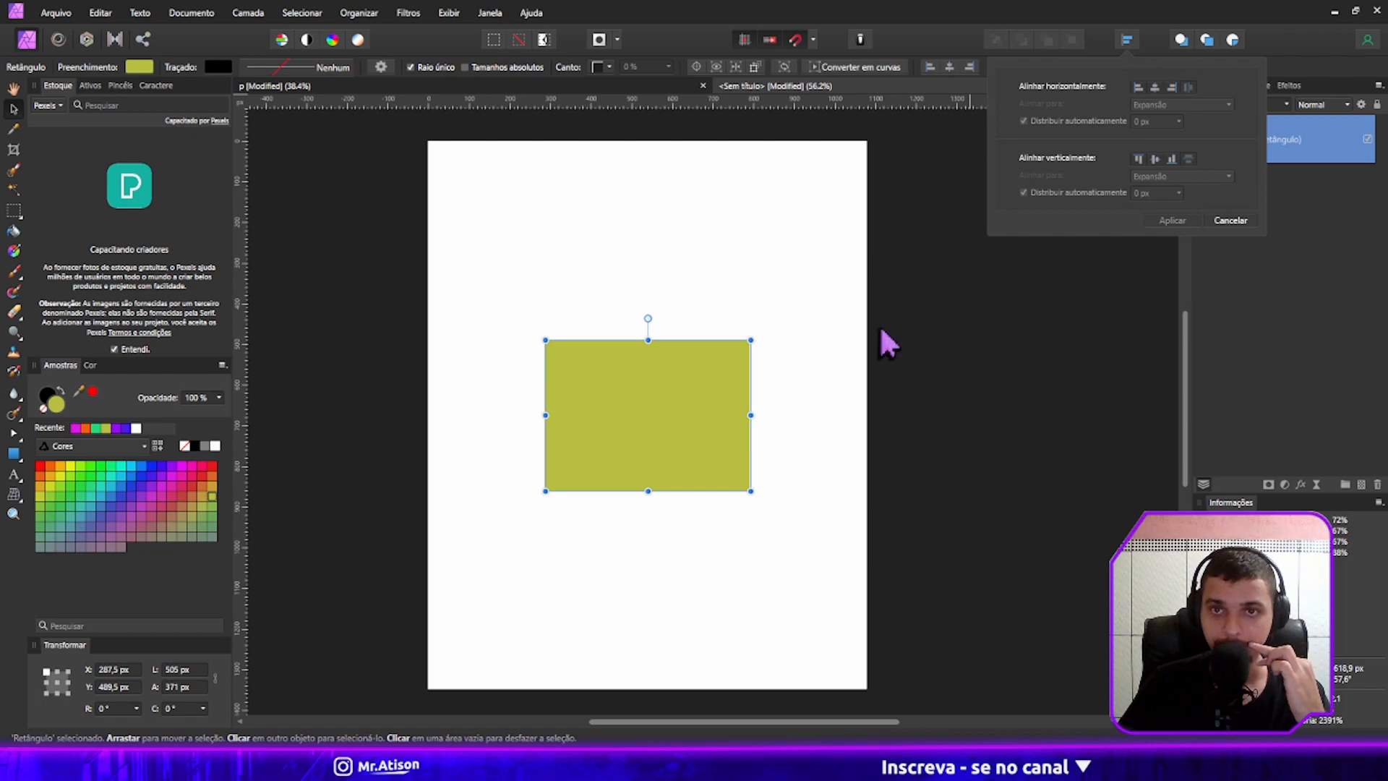
left_click(919, 173)
left_click(651, 383)
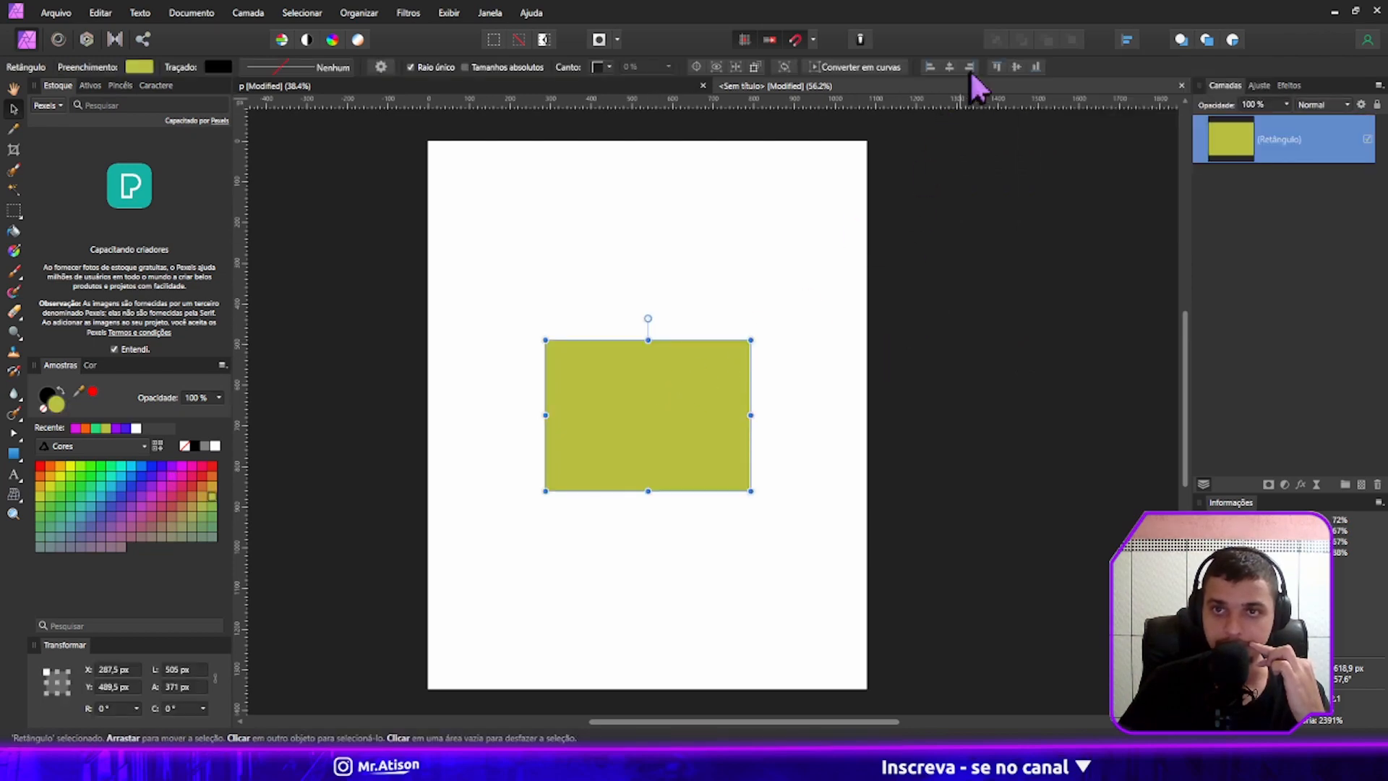
Add the artistic text "dgfdftgdz" at about 301.5 pt above the olive rectangle.
left_click(540, 243)
left_click(13, 474)
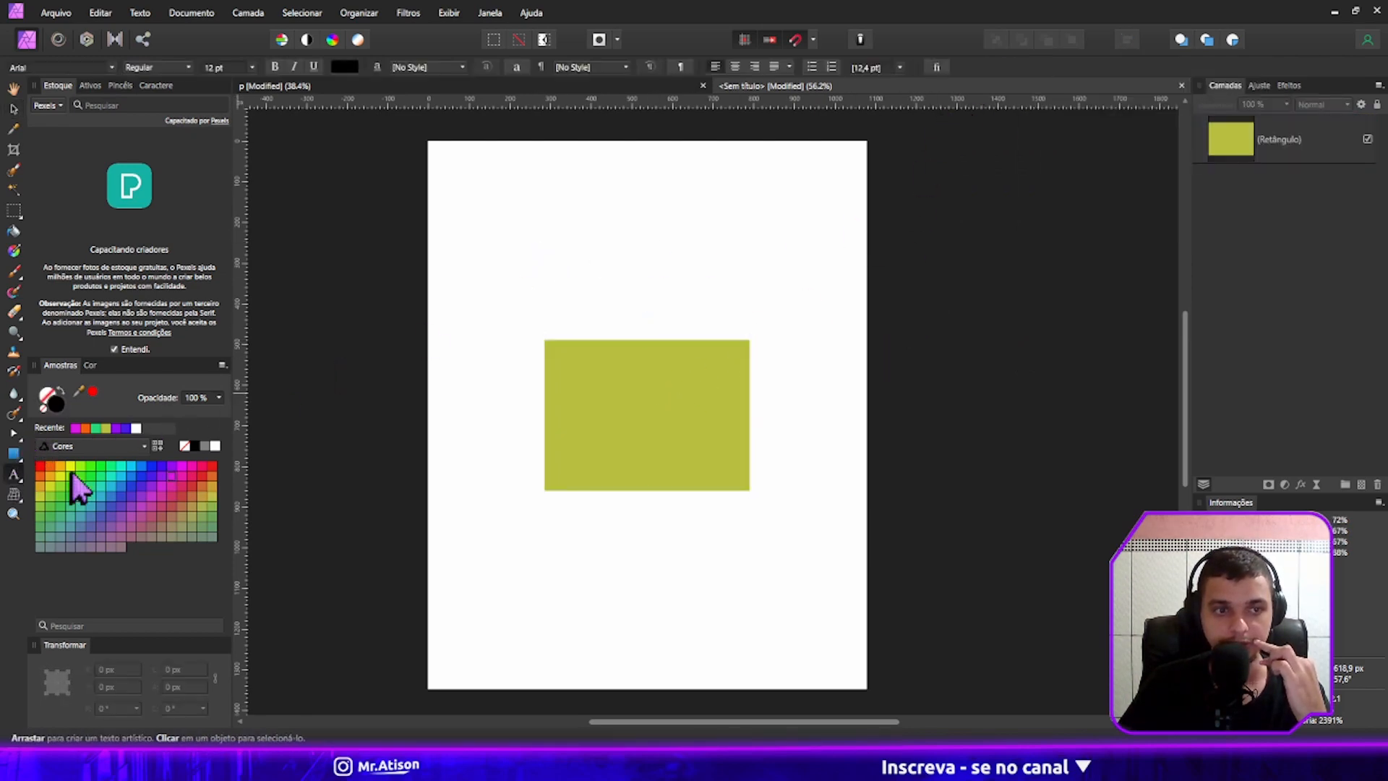
left_click_drag(530, 193, 674, 289)
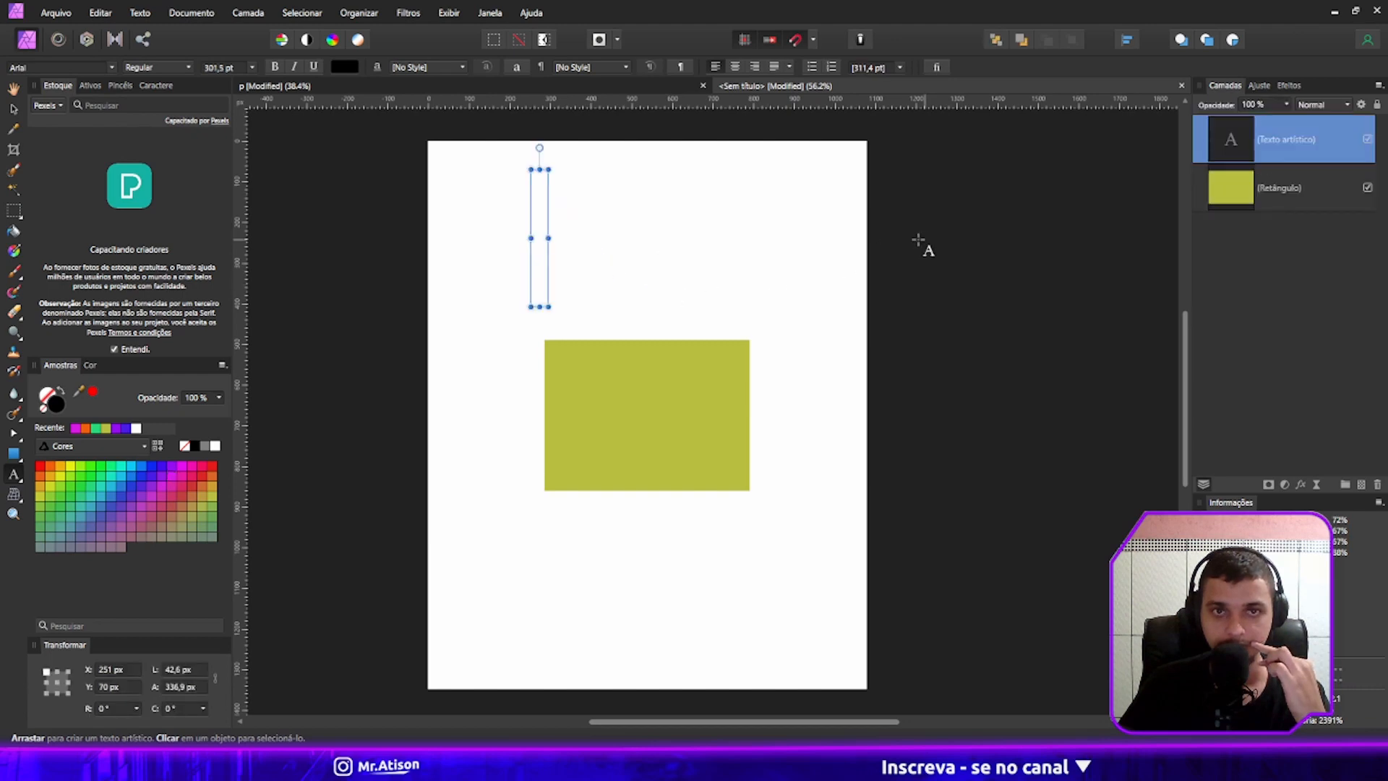
type("dgfdftgdz")
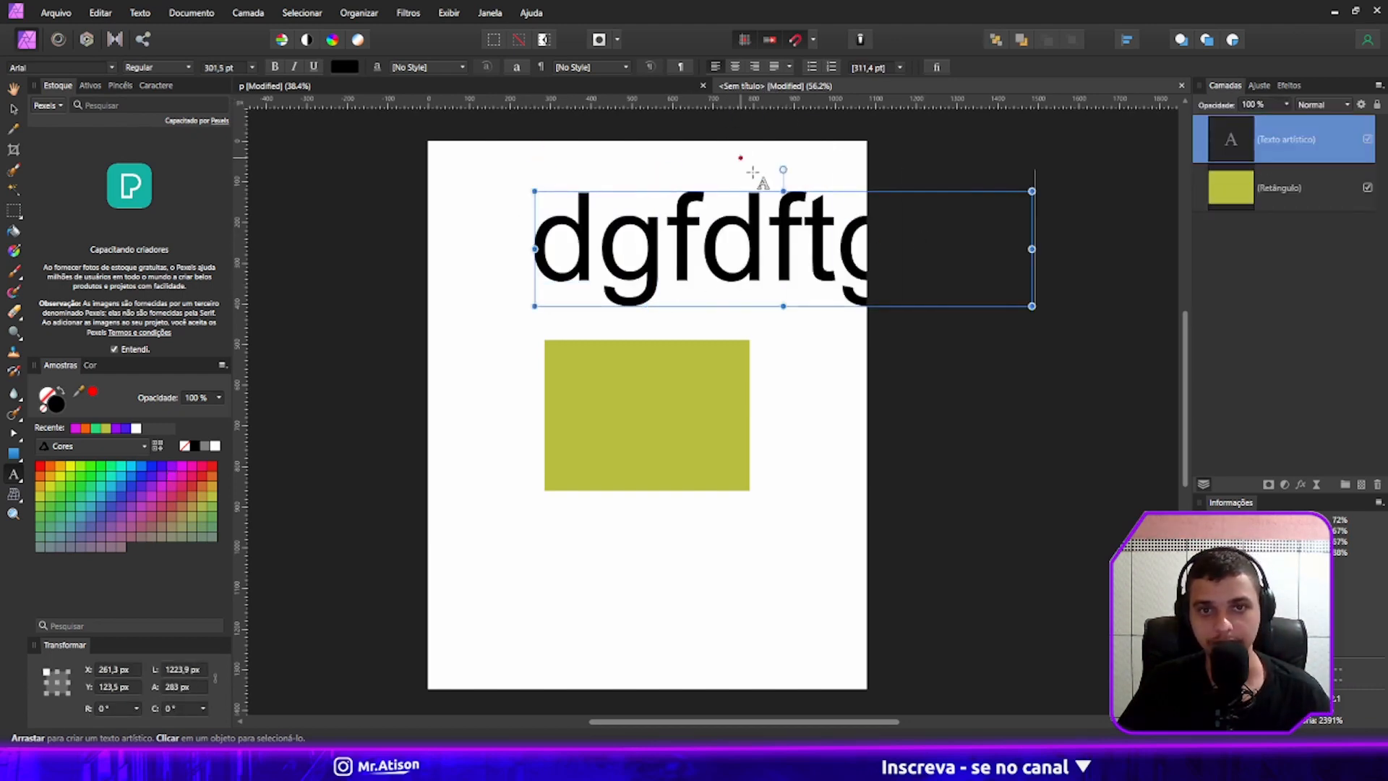
key("Escape")
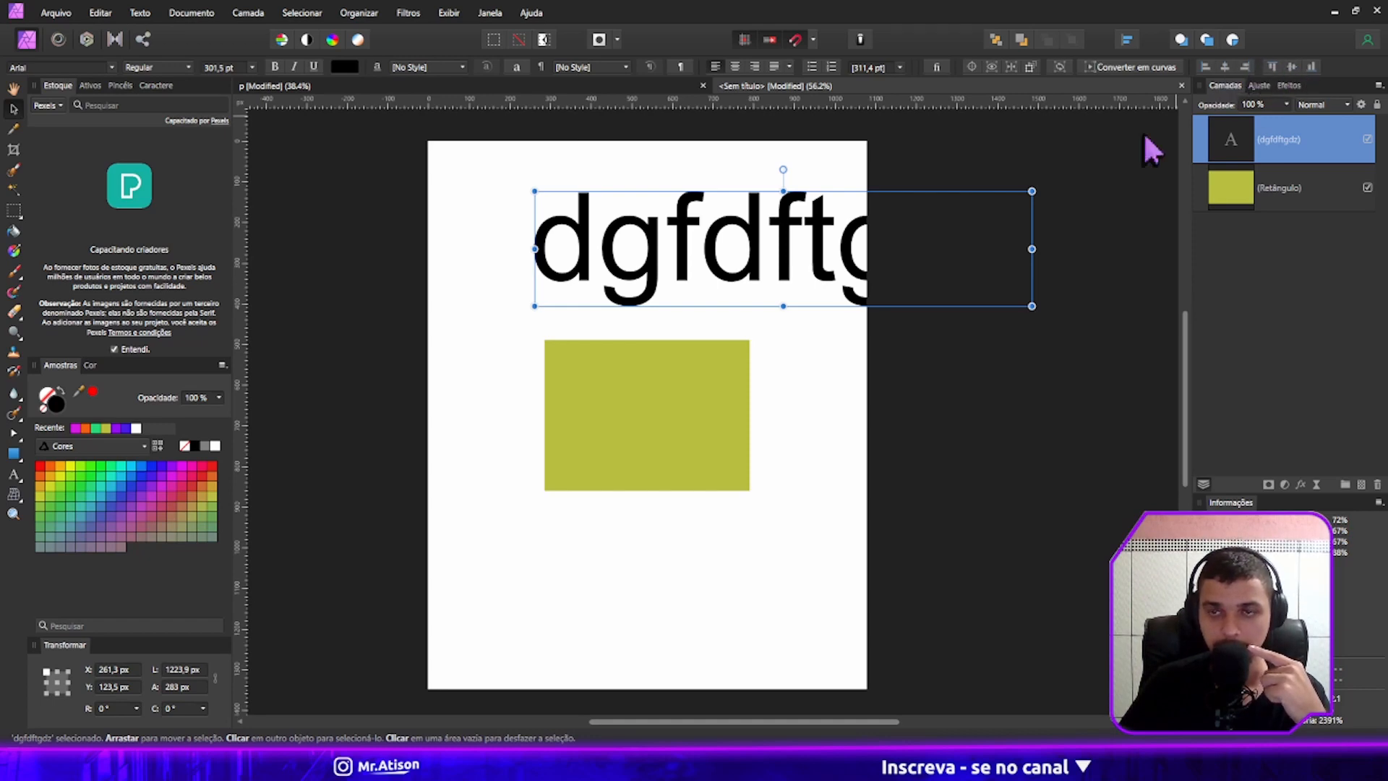
Delete the artistic text and the olive rectangle, leaving the page empty.
key("Delete")
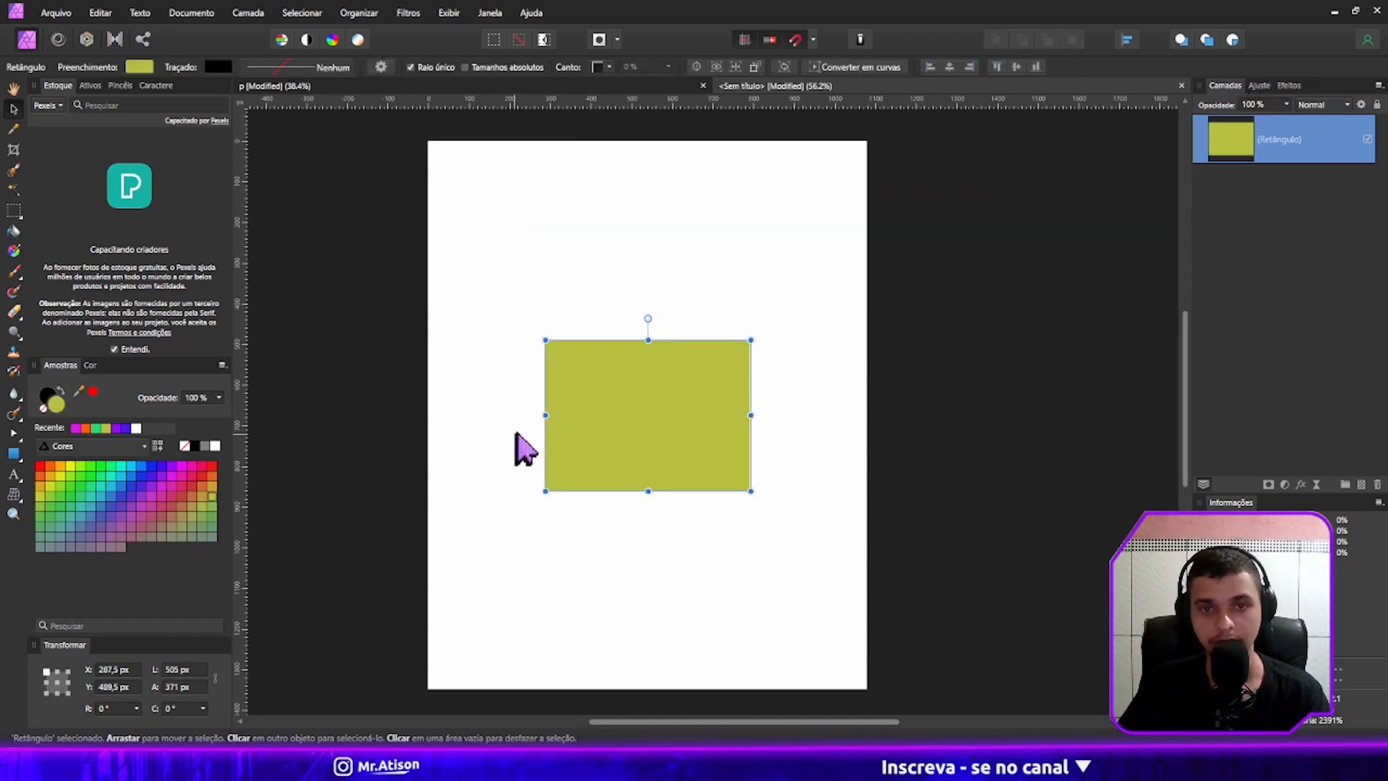
key("Delete")
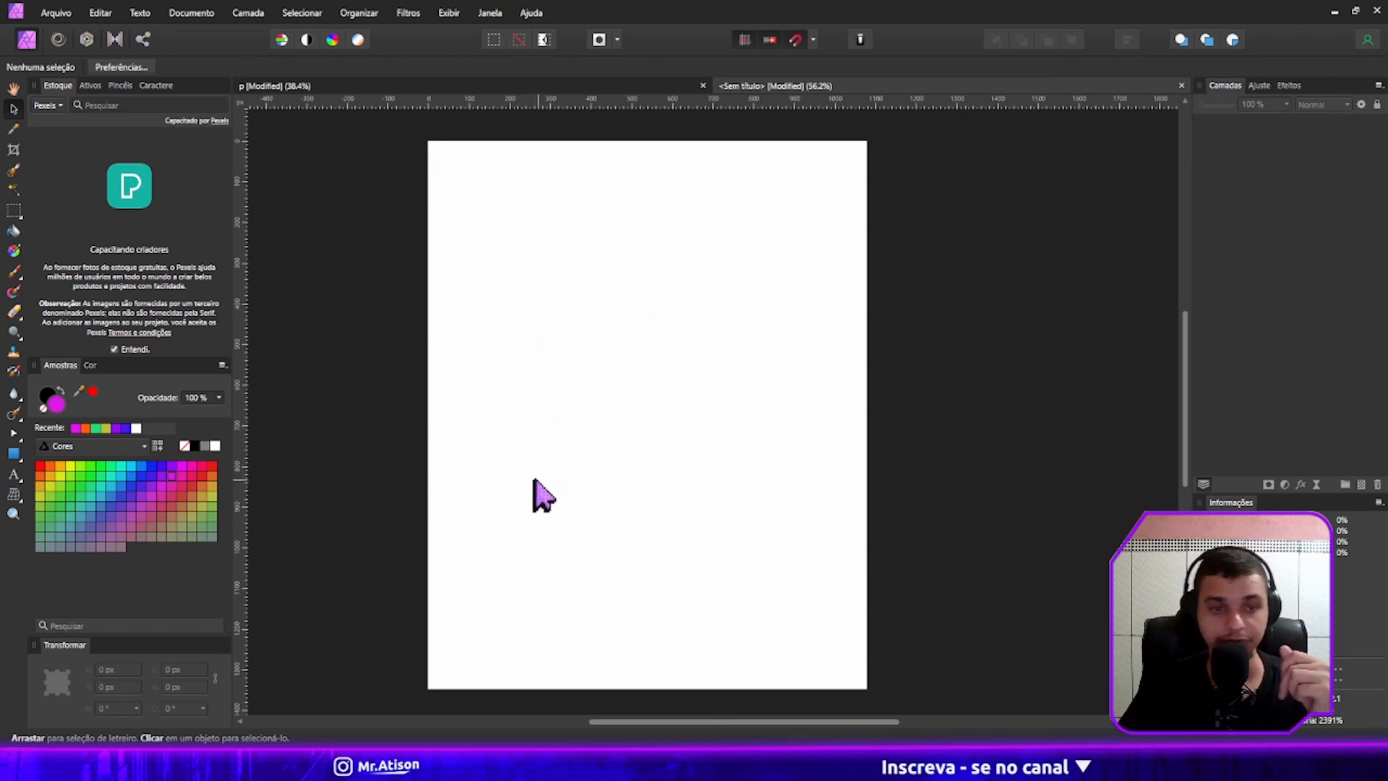